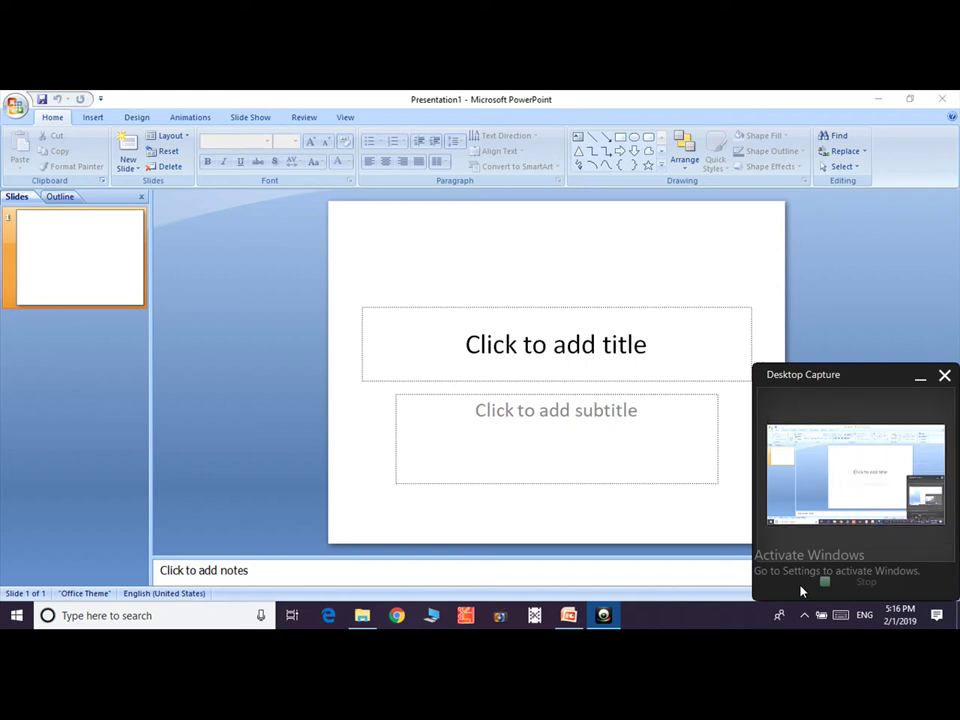
Step: Title the slide 'ythfhfhyfyh', then cut its trailing letters into the subtitle
click(920, 379)
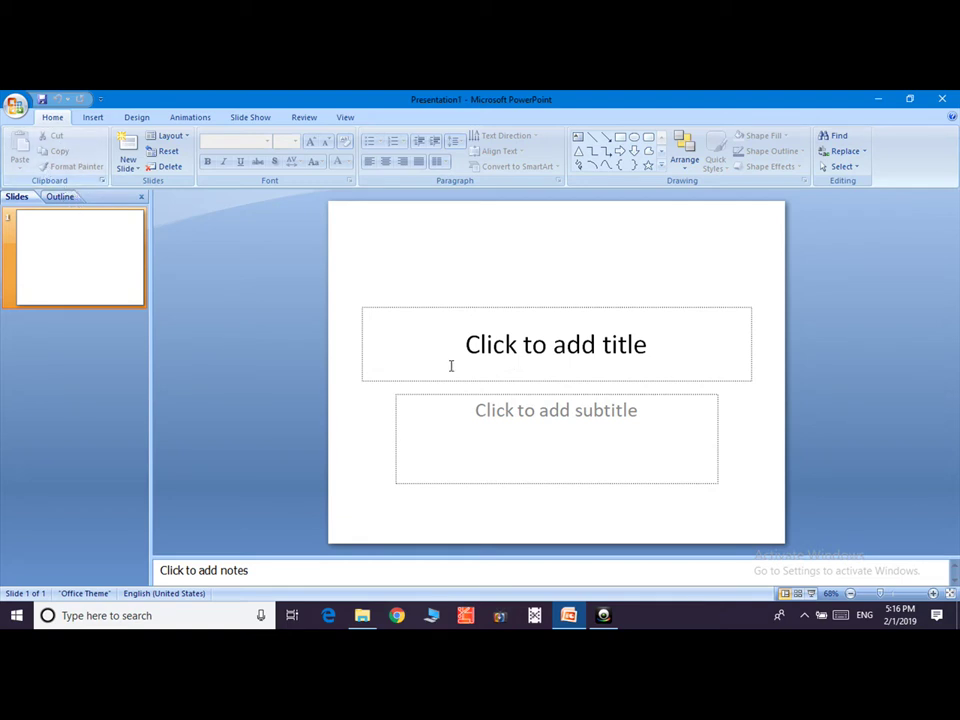
click(529, 347)
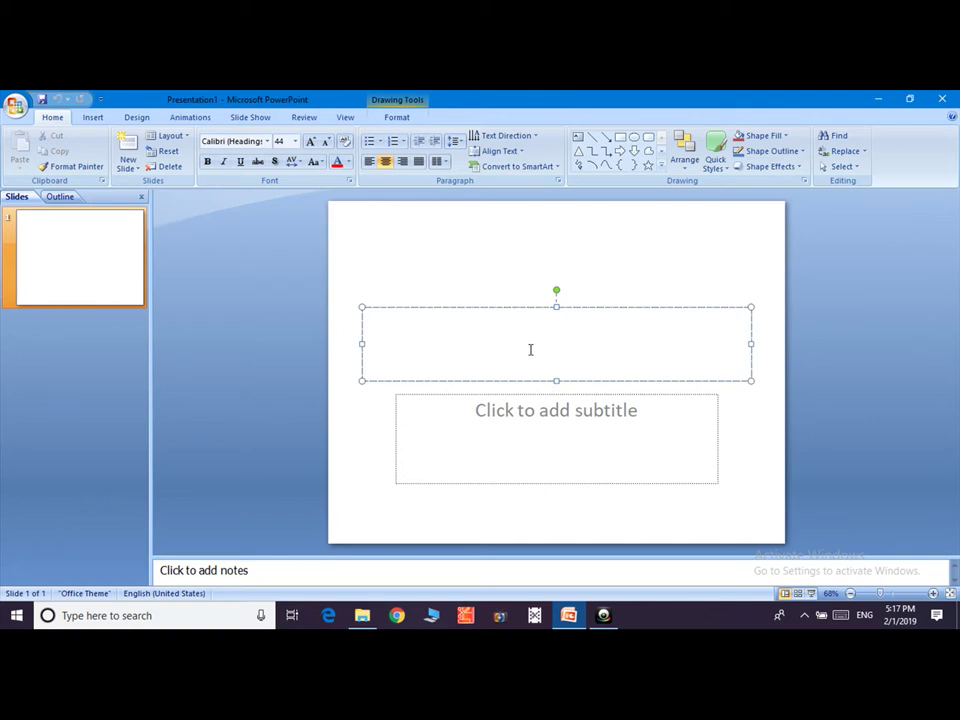
text(ythfhfhyfyh)
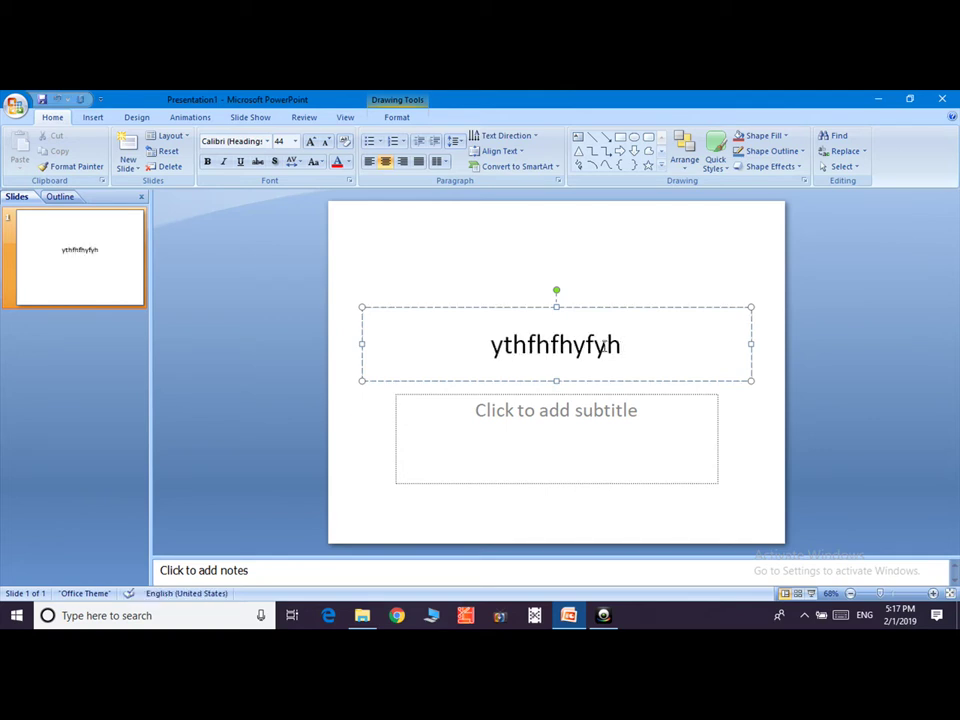
drag(628, 342, 573, 344)
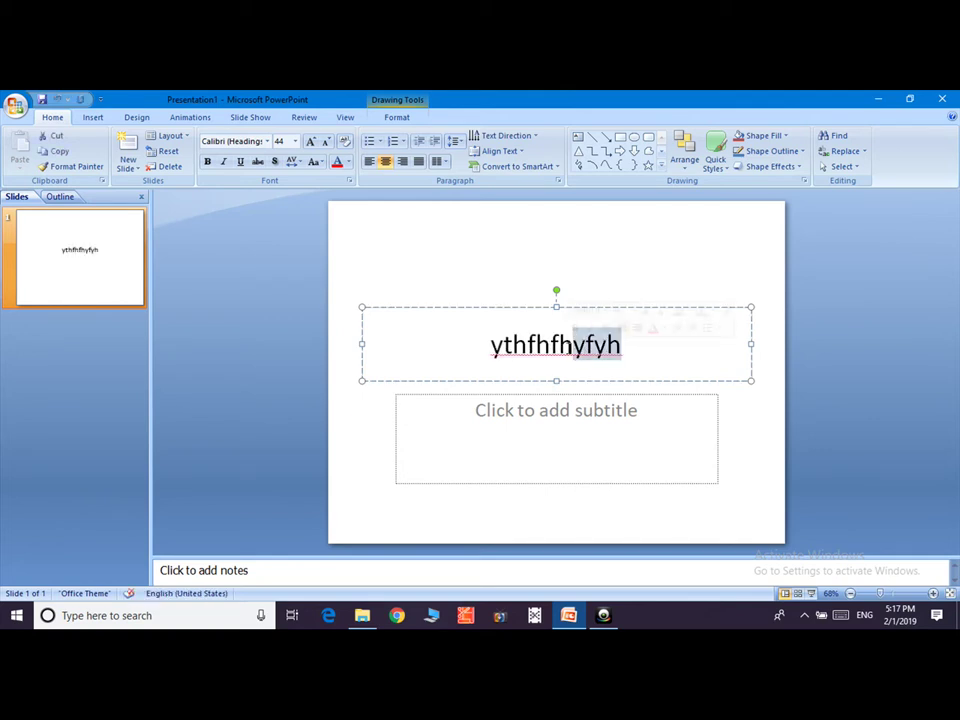
click(49, 137)
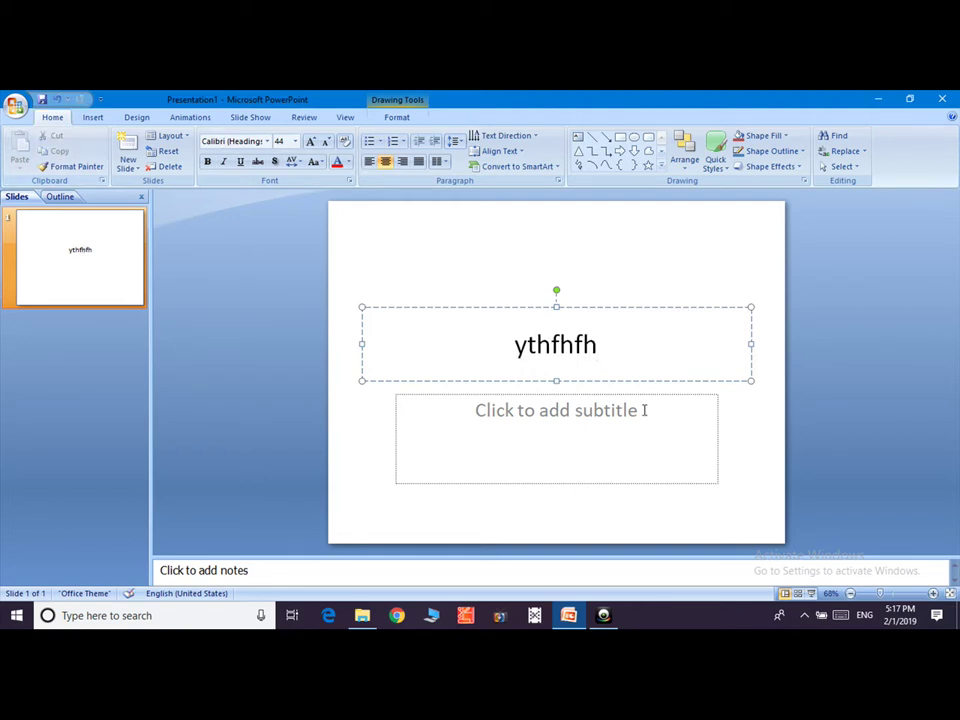
click(572, 418)
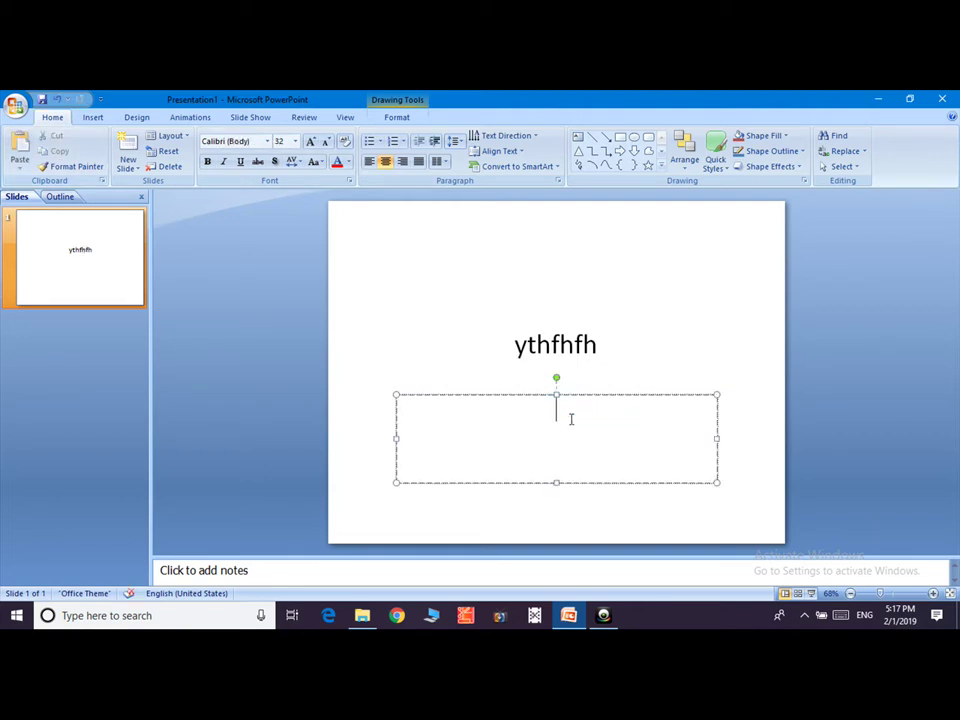
click(20, 150)
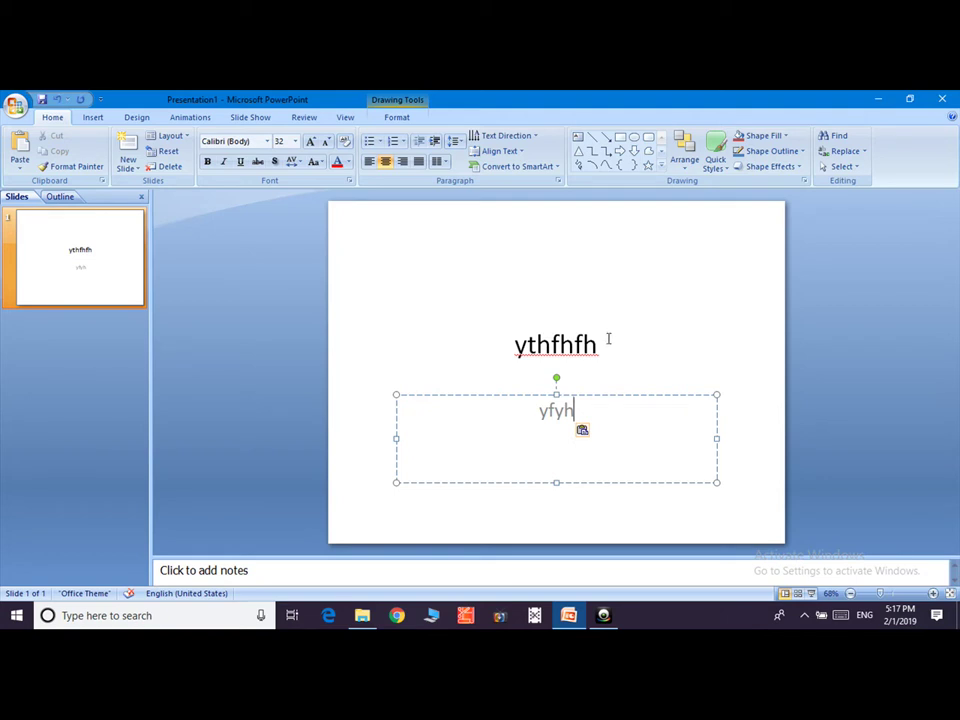
Step: Copy the title's last letters 'hfh' to the end of the subtitle
drag(605, 340, 562, 343)
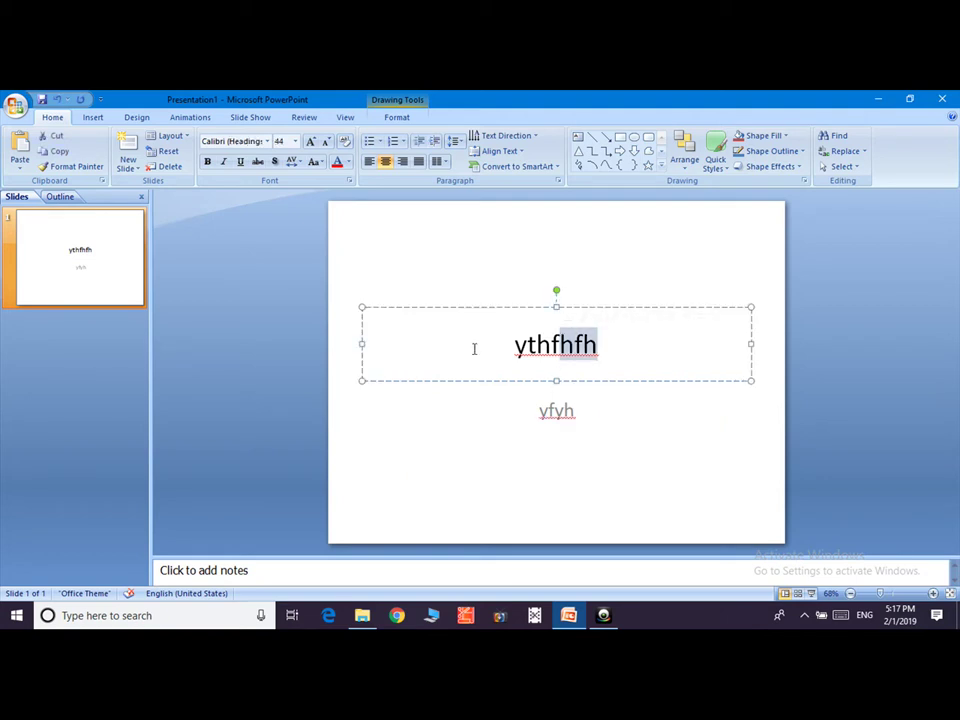
click(60, 152)
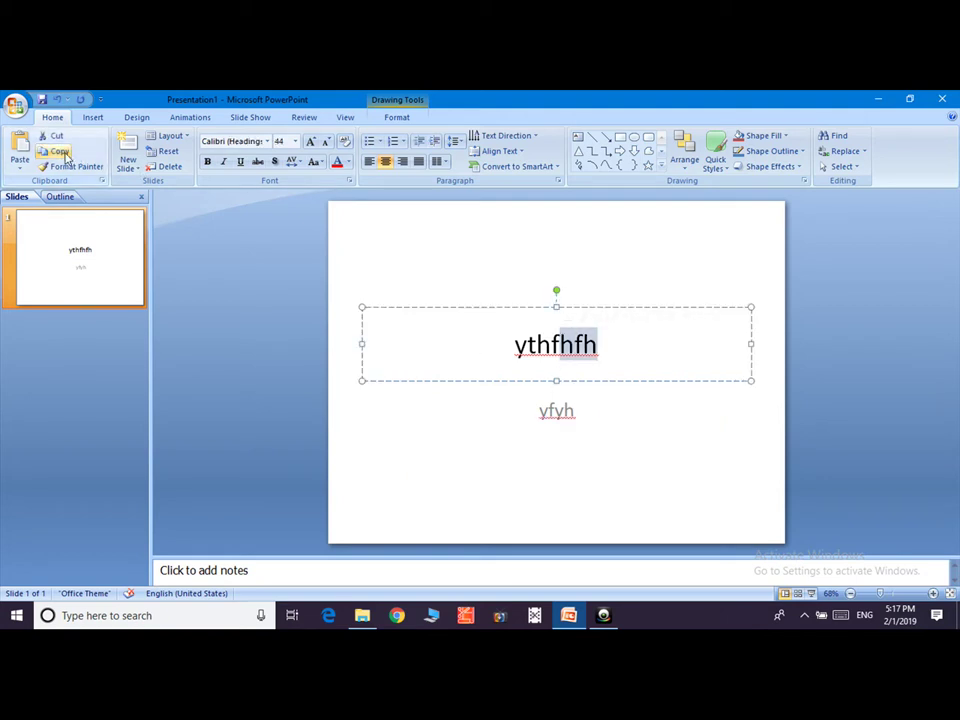
click(587, 415)
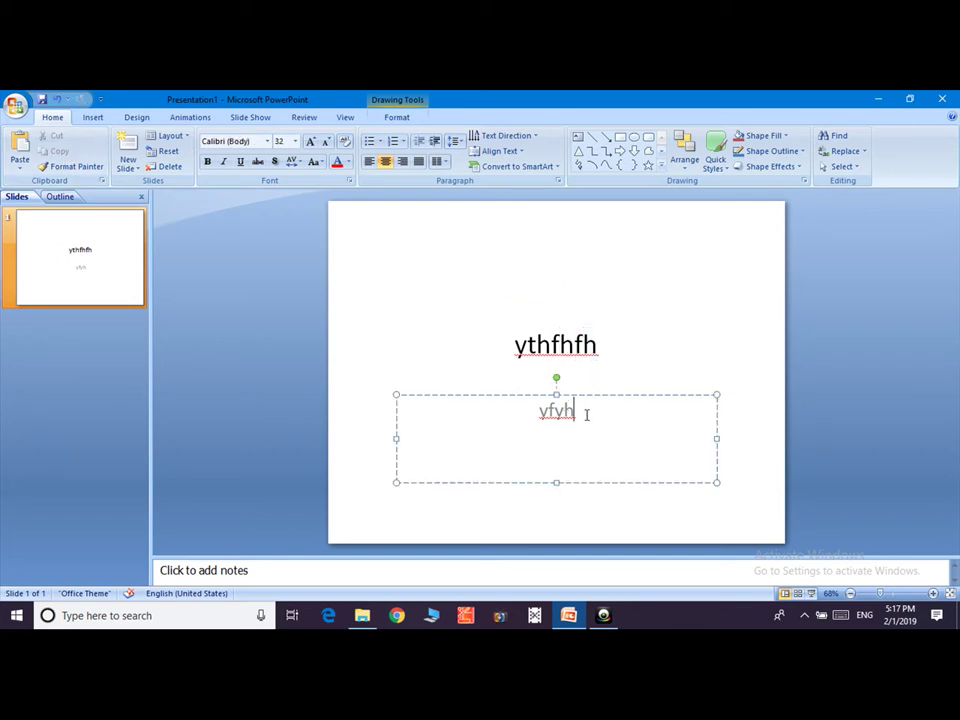
click(22, 146)
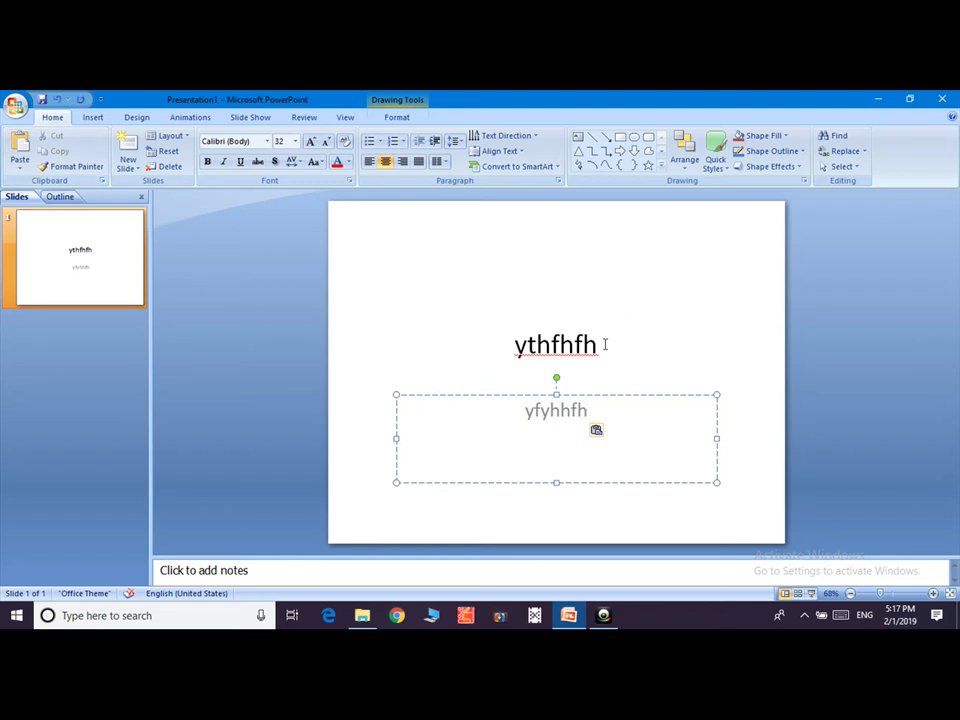
drag(604, 344, 508, 343)
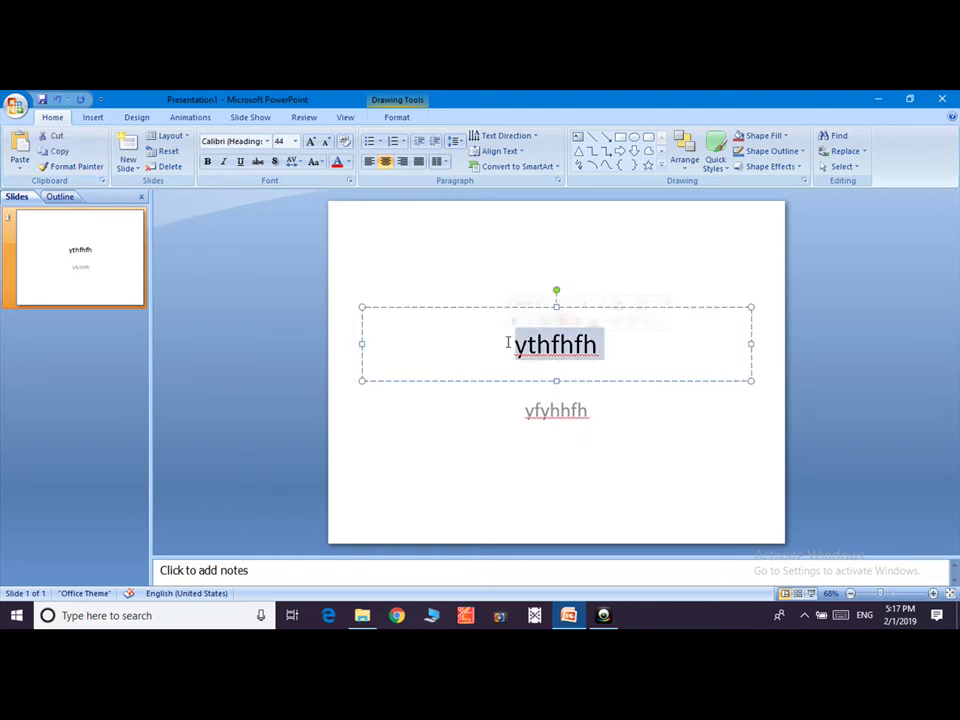
Step: Make the title italic, bold and underlined, then Format-Paint that style onto the subtitle
click(223, 162)
click(207, 162)
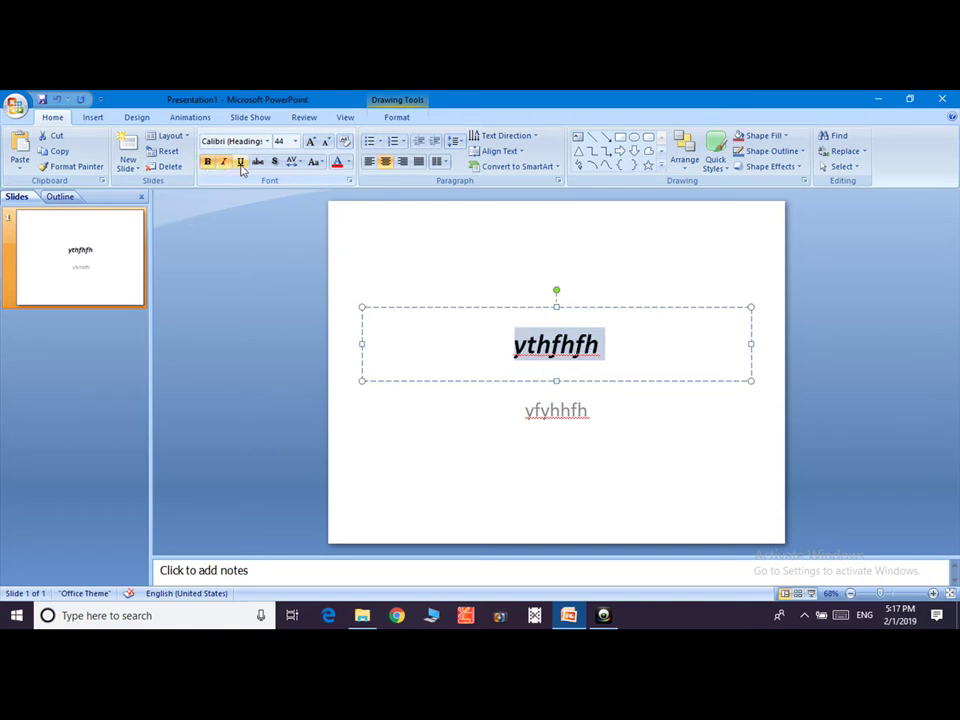
click(241, 163)
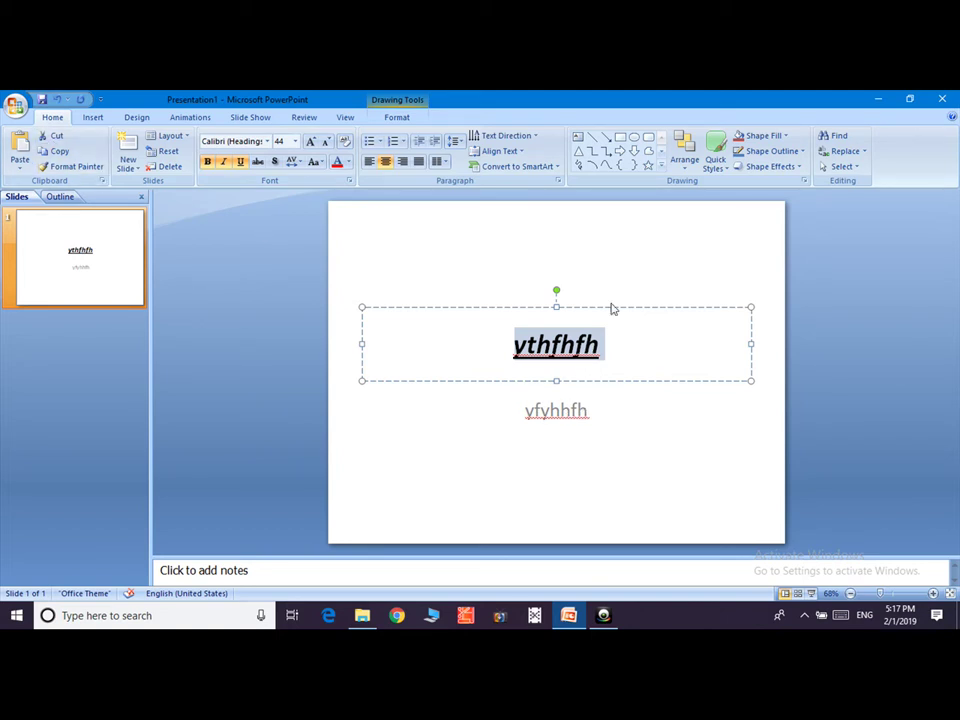
click(76, 166)
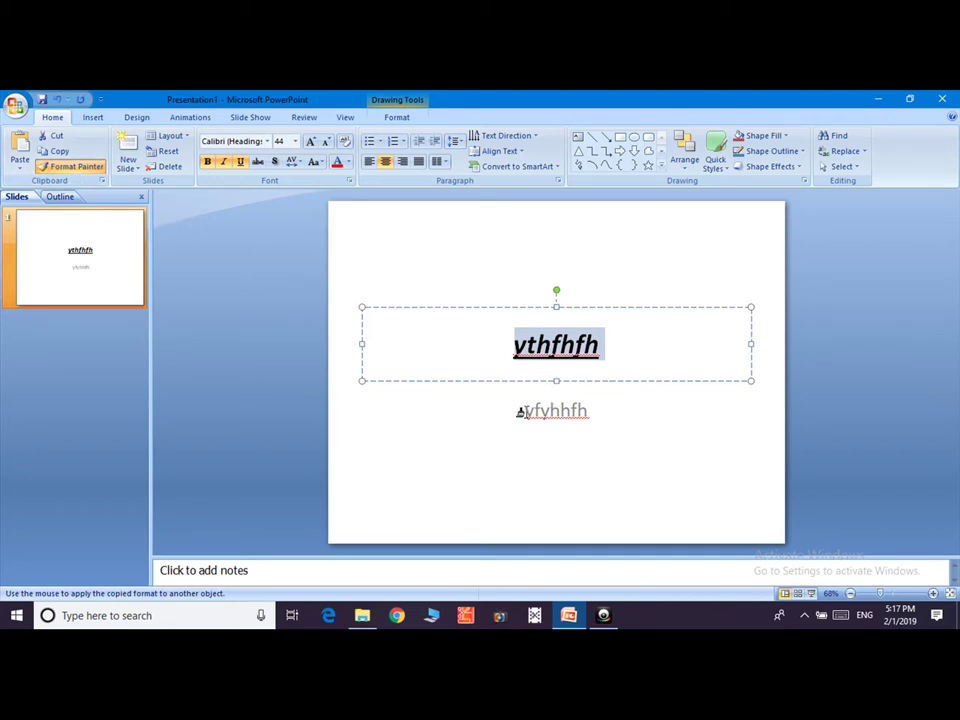
drag(521, 412, 578, 411)
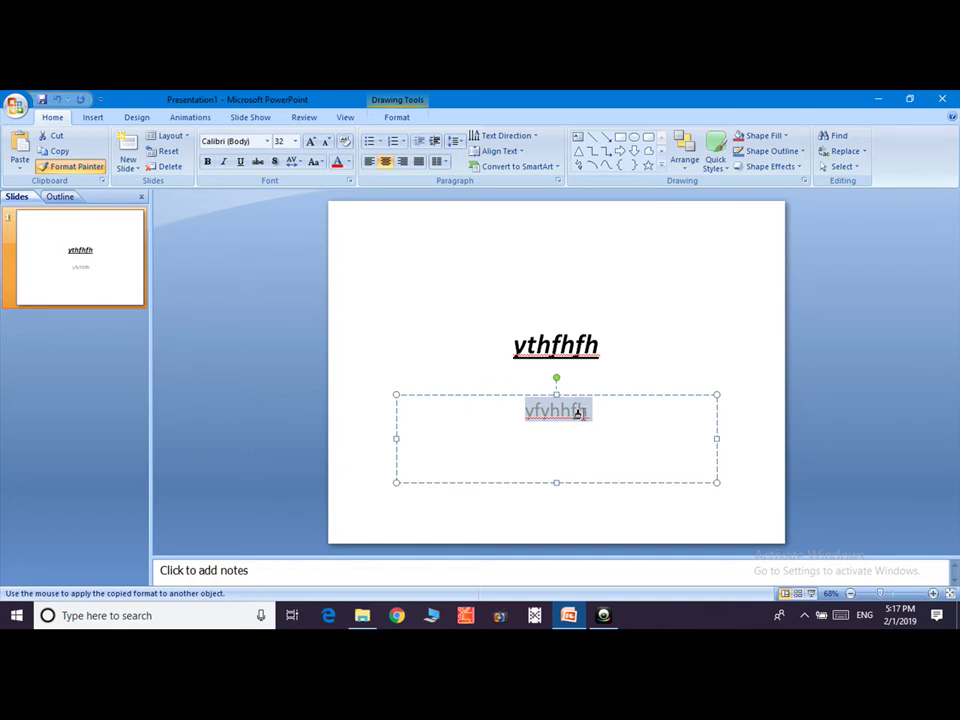
drag(578, 412, 586, 421)
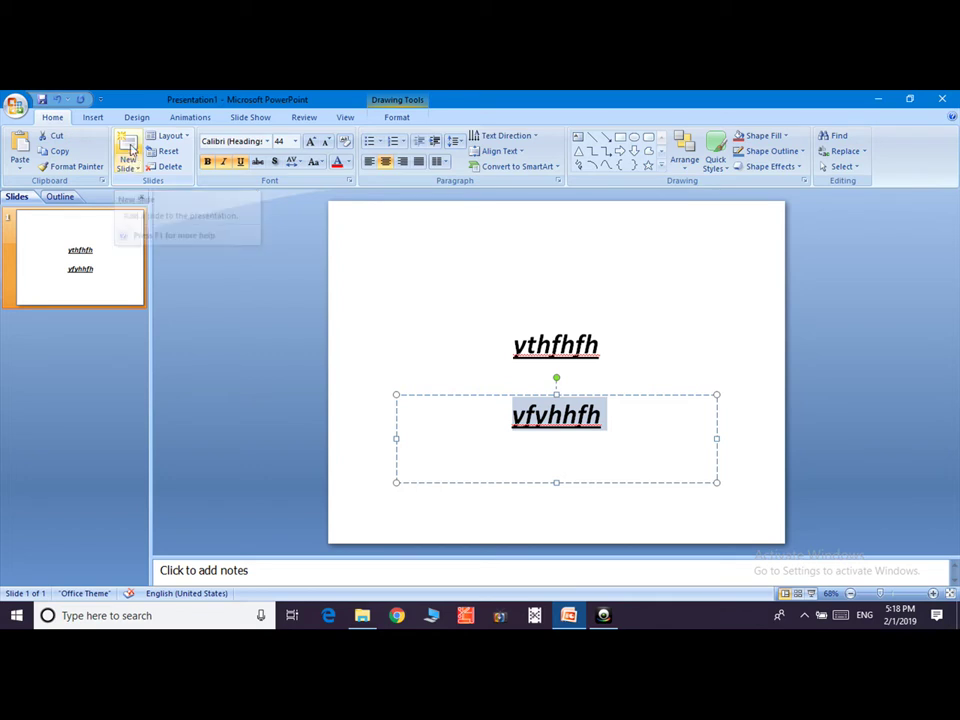
Step: Add a Title and Content slide 2 and a Blank slide 3, then return to slide 2
click(131, 149)
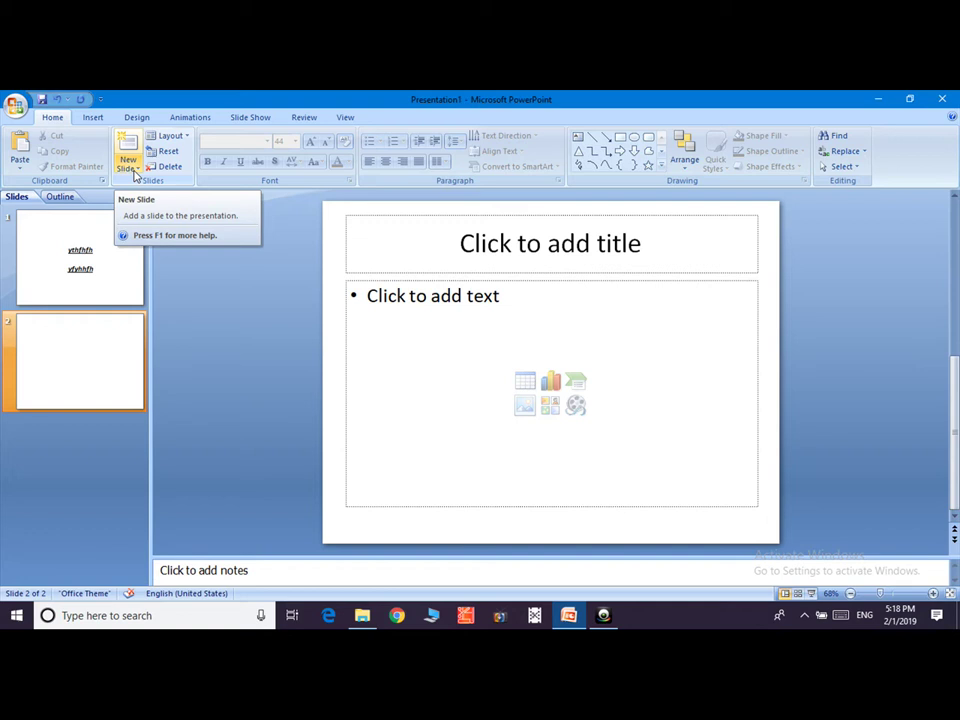
click(135, 175)
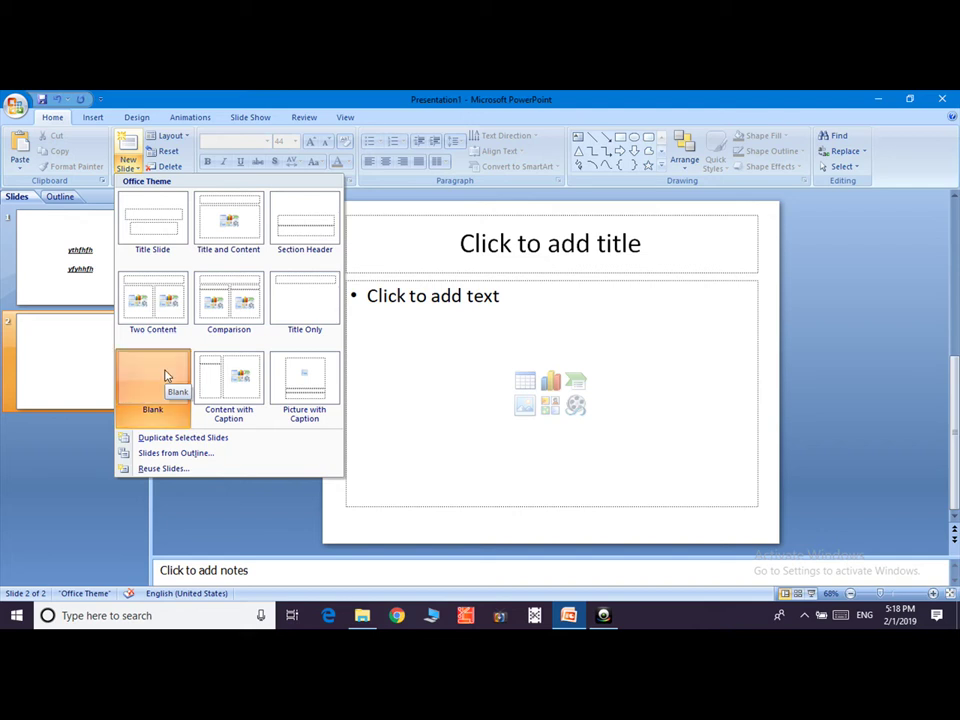
click(166, 374)
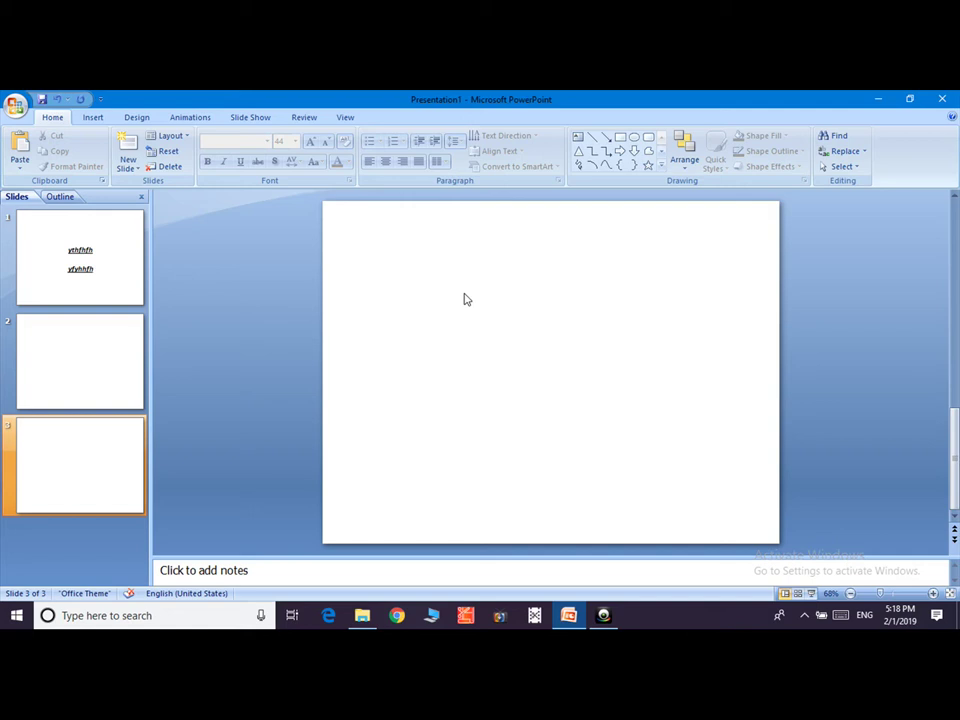
click(90, 373)
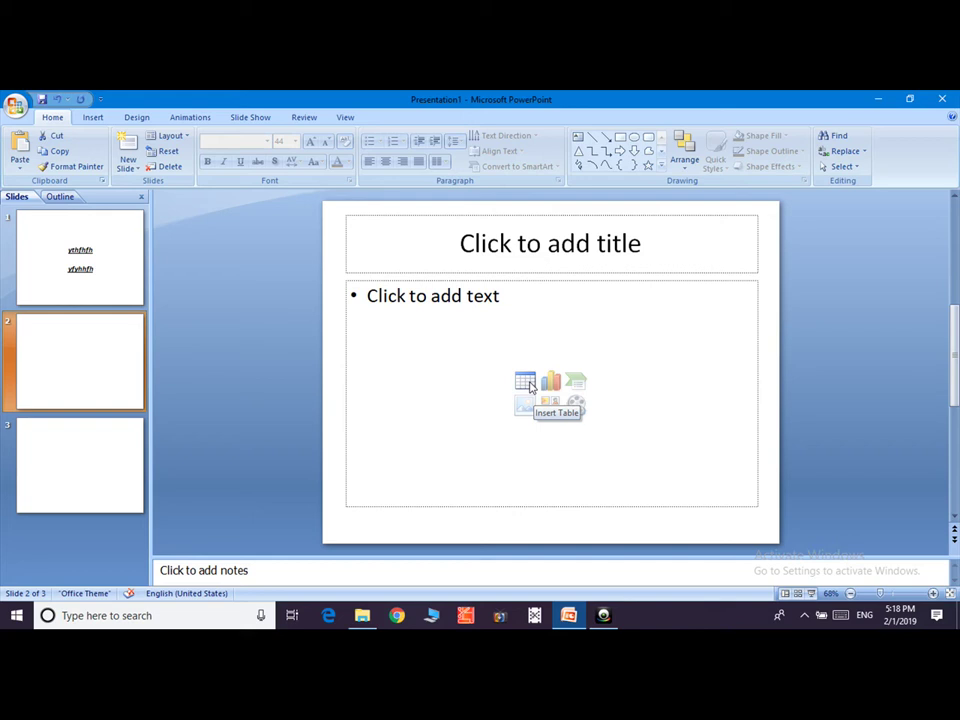
click(530, 385)
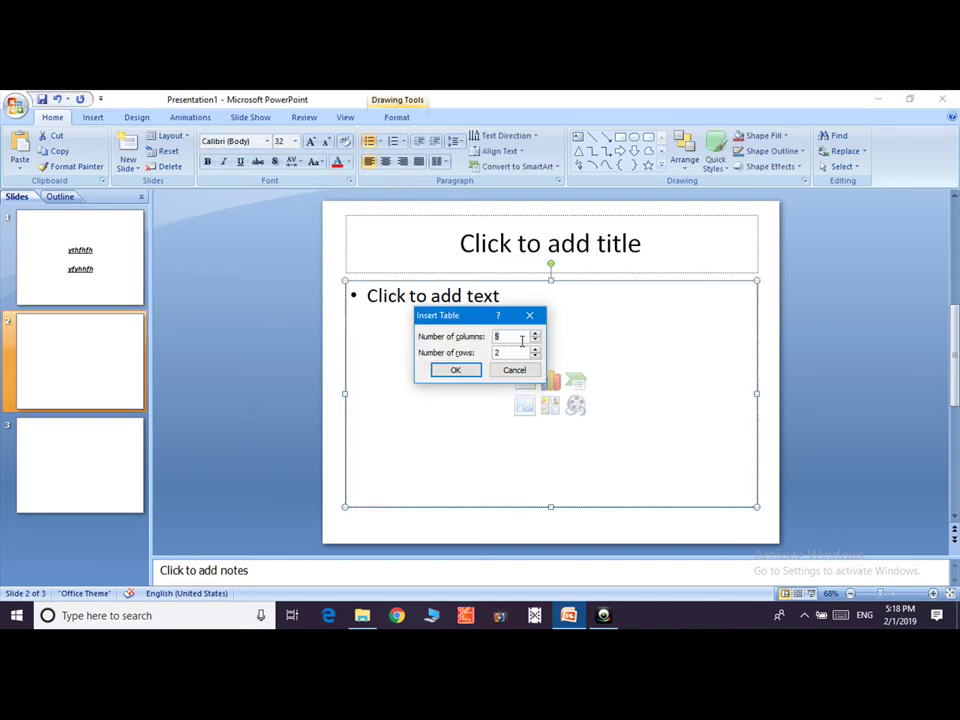
double_click(512, 337)
click(457, 371)
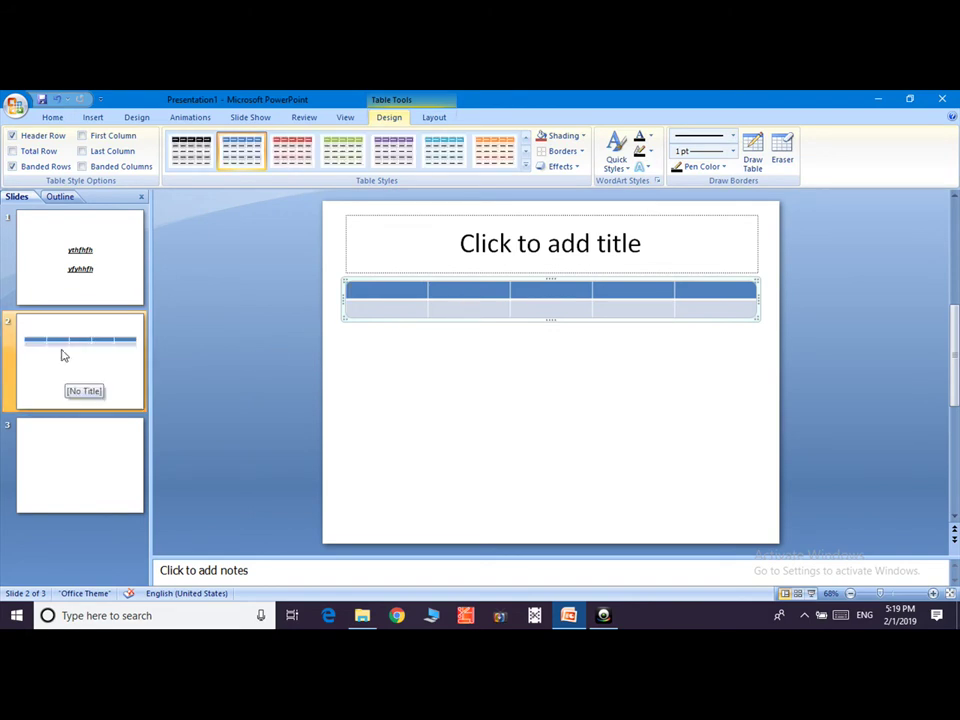
click(100, 263)
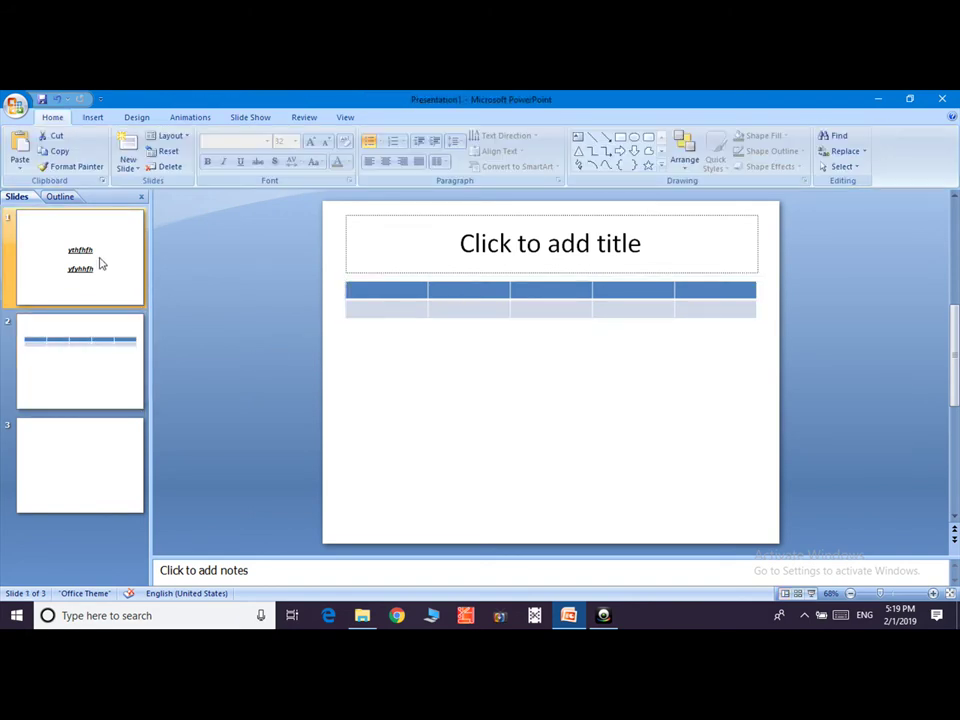
click(71, 376)
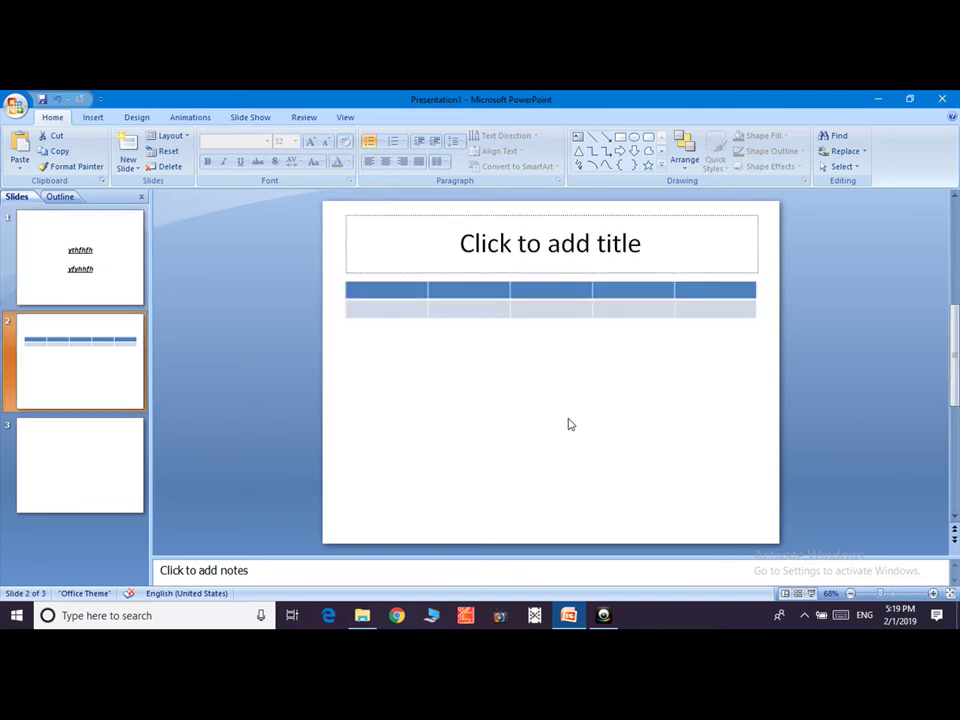
key(ctrl+z)
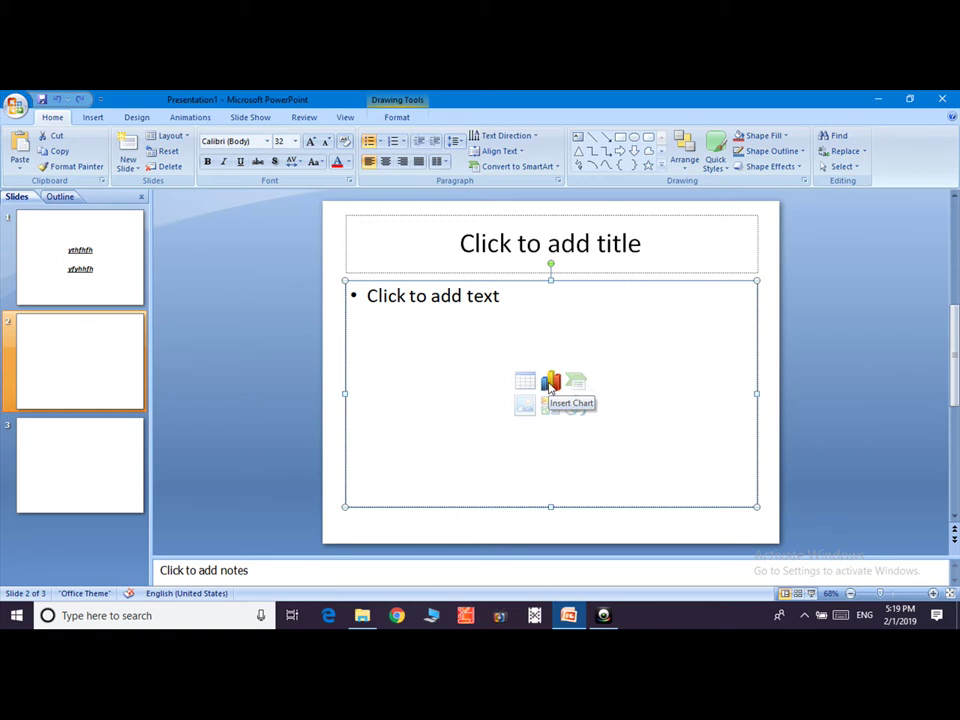
Step: Attempt a line-with-markers chart, dismiss the warnings, and close the chart window without inserting
click(549, 384)
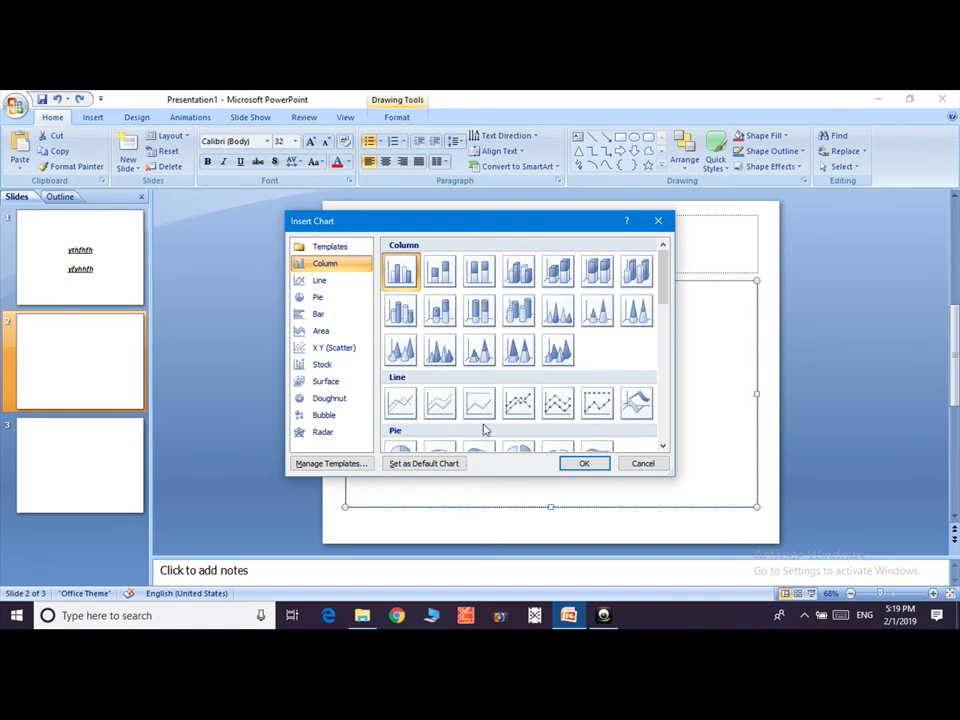
click(517, 401)
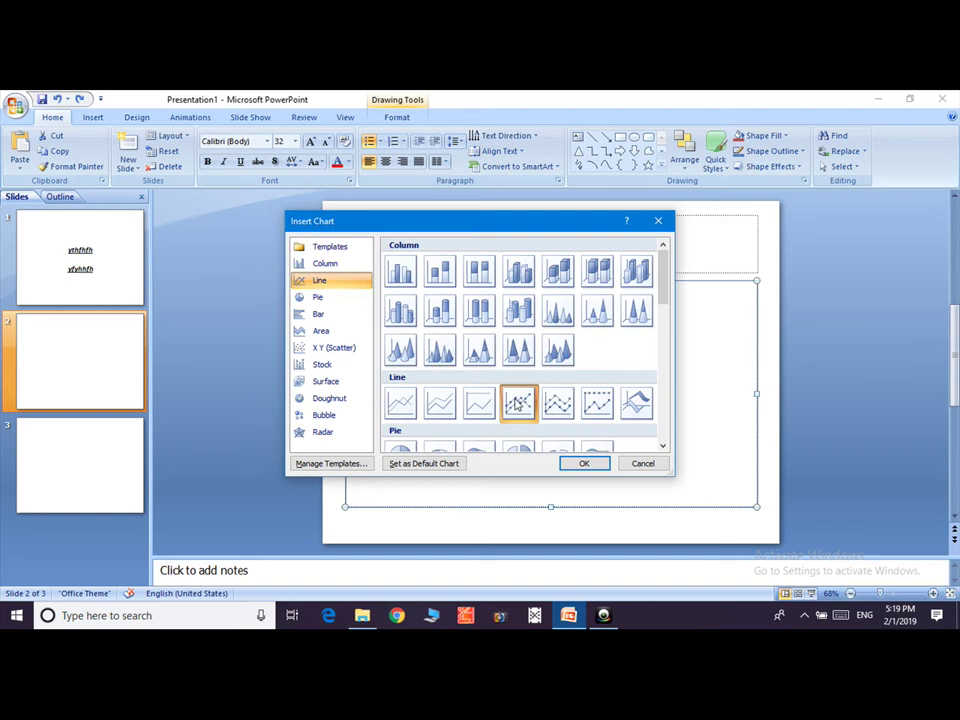
click(588, 464)
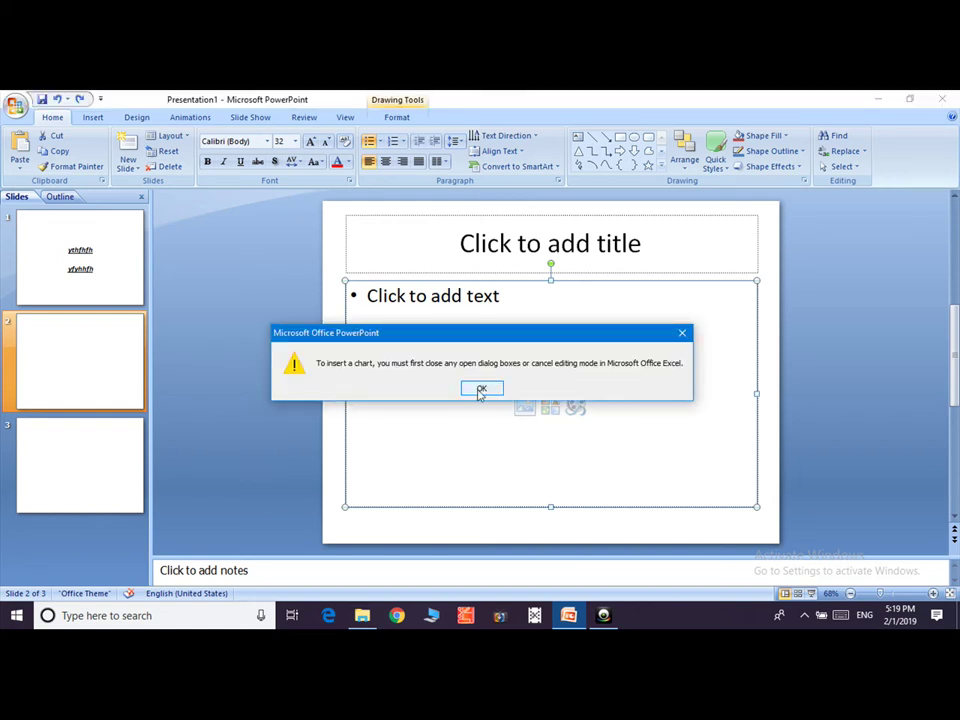
click(482, 390)
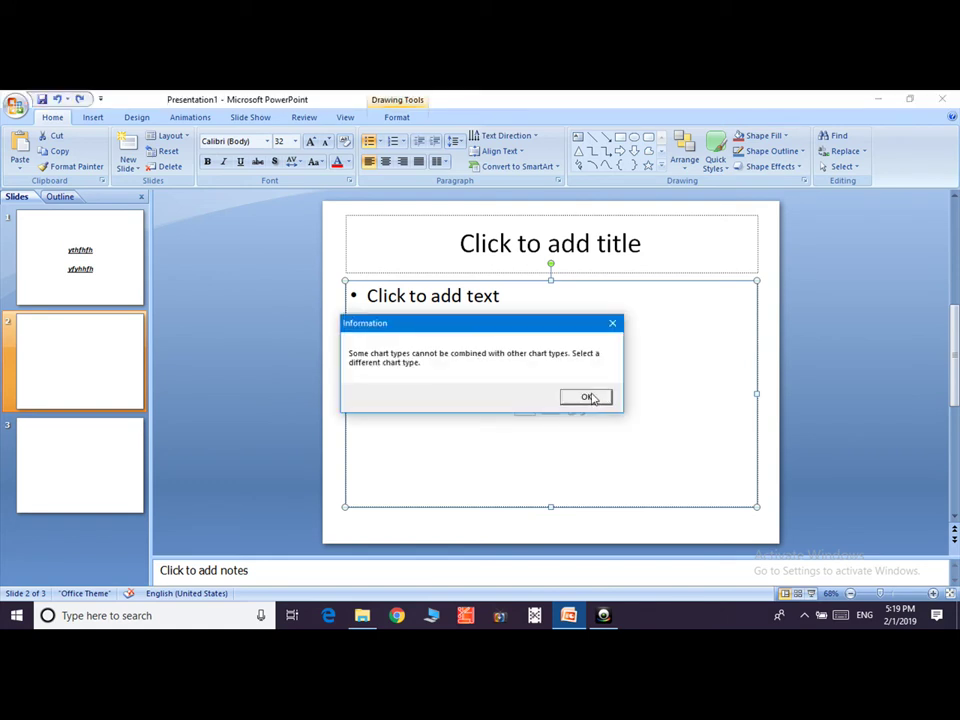
click(590, 398)
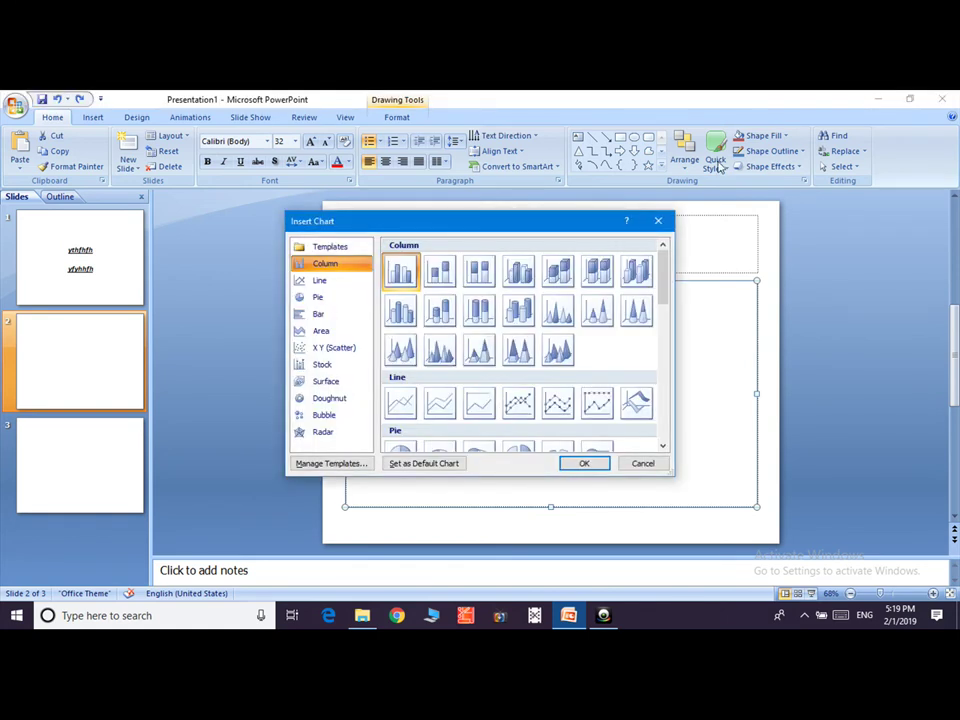
click(658, 220)
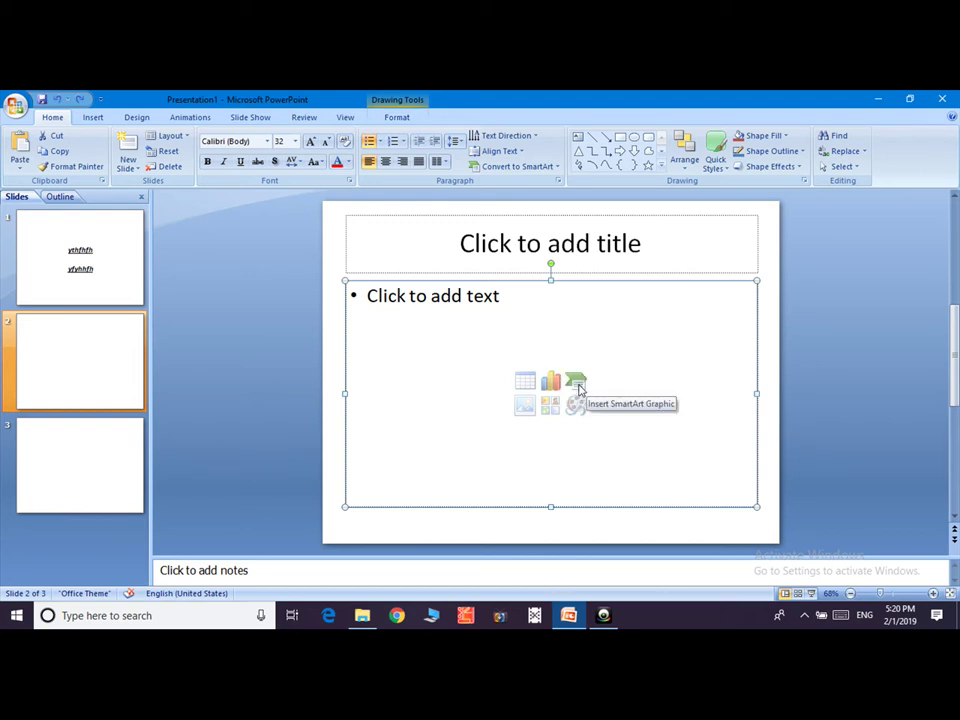
Step: Type a numbered list in slide 2's body: Apple, Banana, mango
click(367, 296)
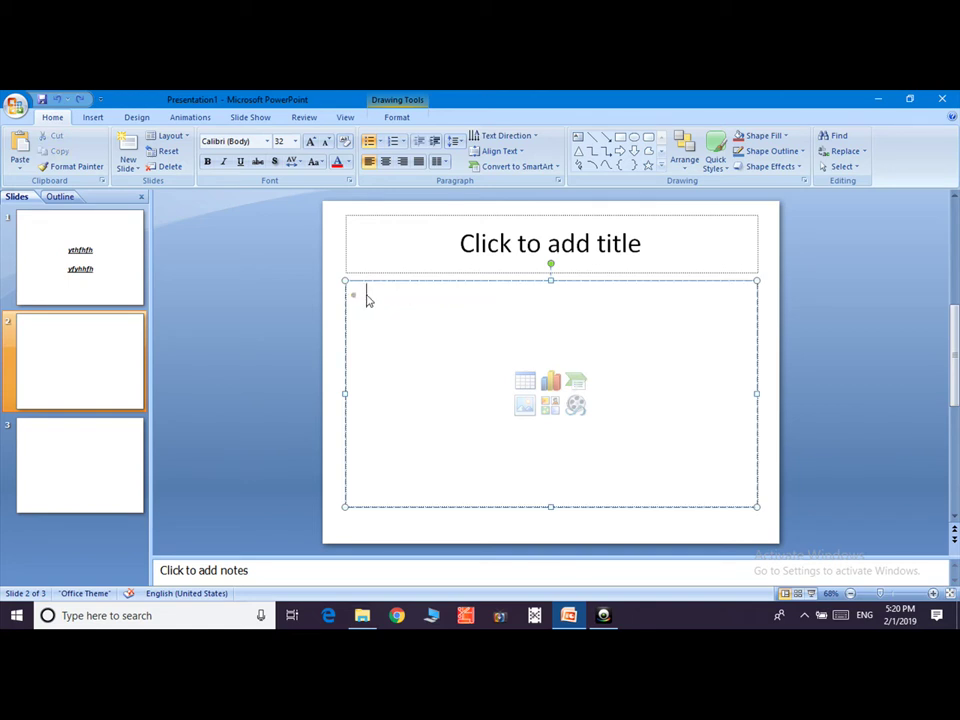
click(393, 142)
text(a)
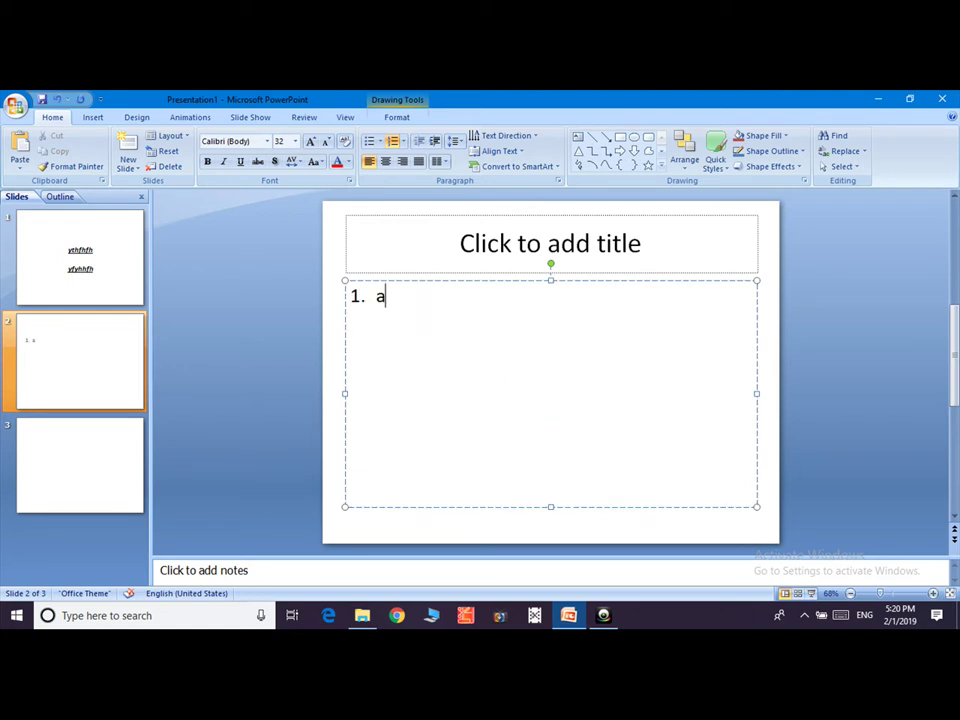
text(pppp)
key(BackSpace)
key(BackSpace)
text(e)
key(Return)
text(bab)
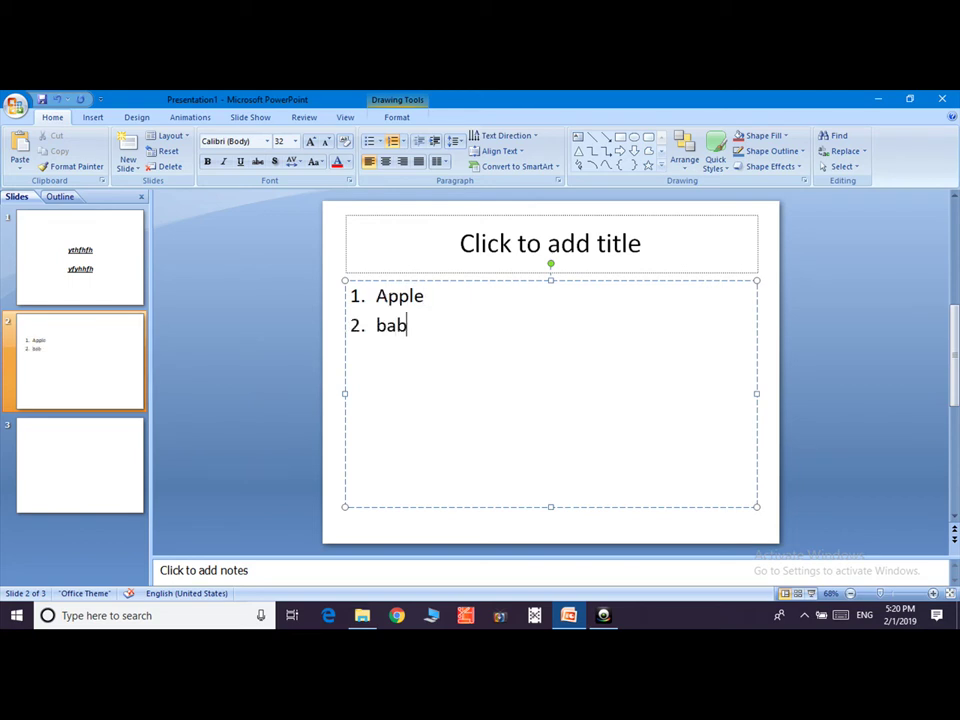
key(BackSpace)
text(na)
text(na)
key(Return)
text(m)
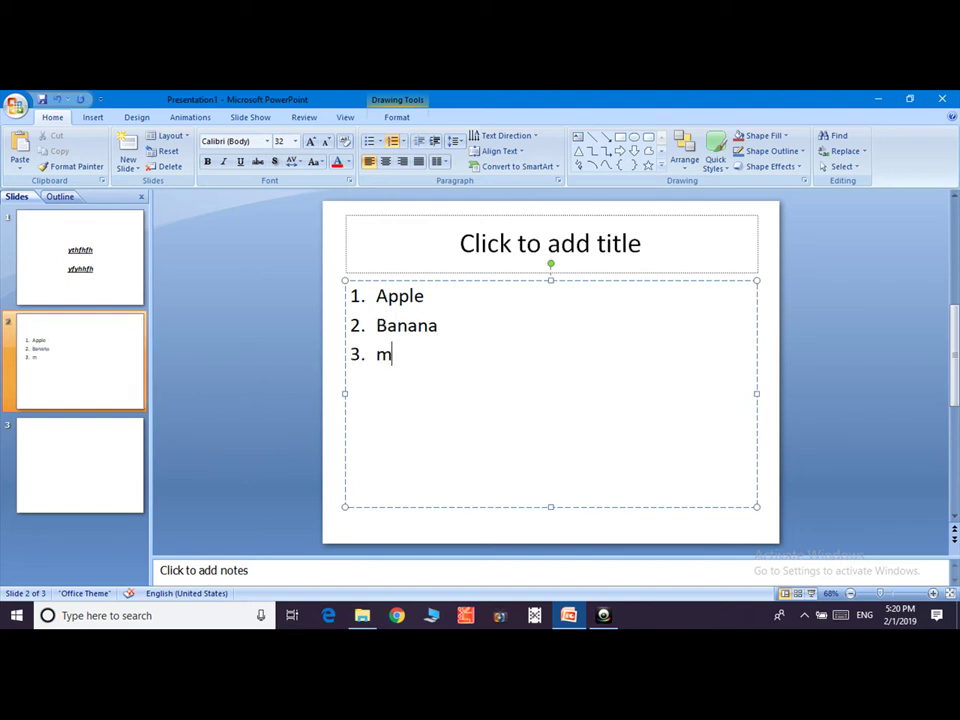
text(ang)
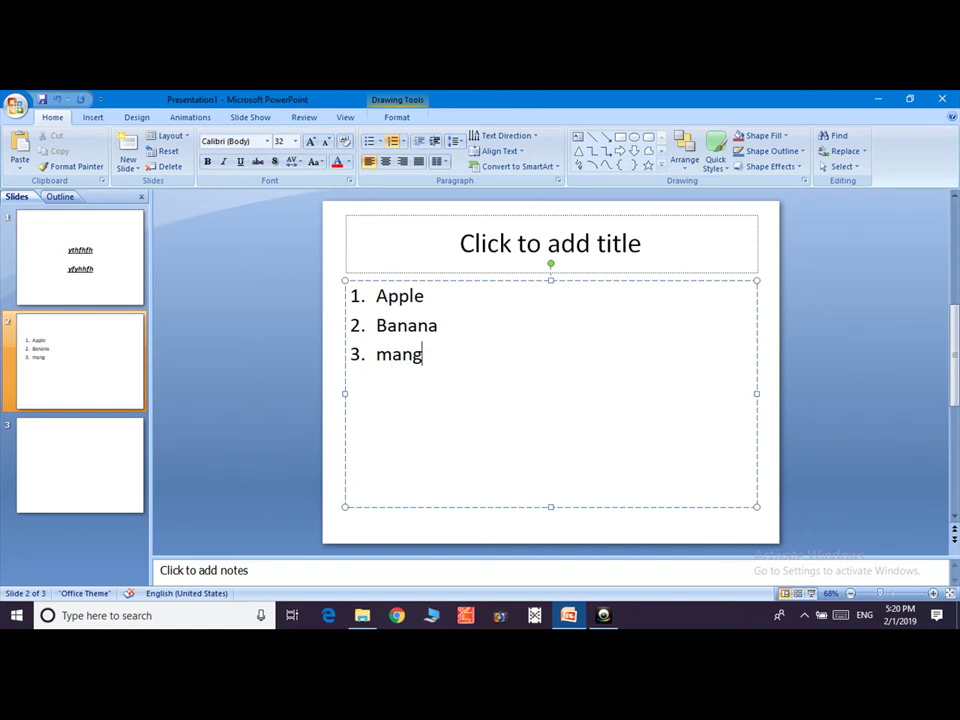
text(l)
key(BackSpace)
text(o)
Step: Select all three list items
click(349, 285)
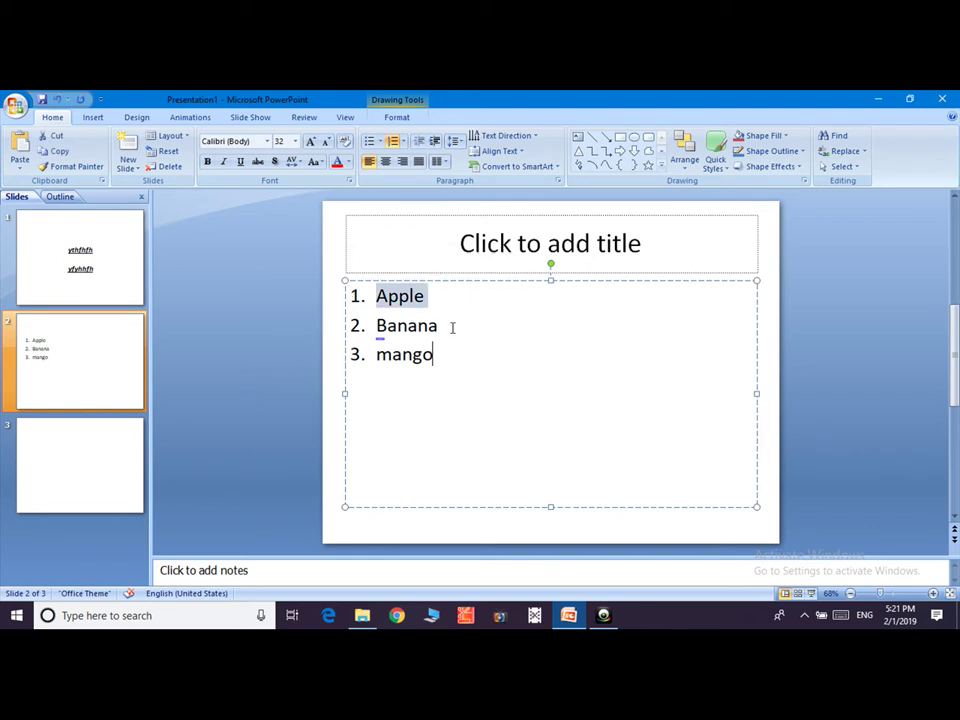
drag(440, 298, 424, 378)
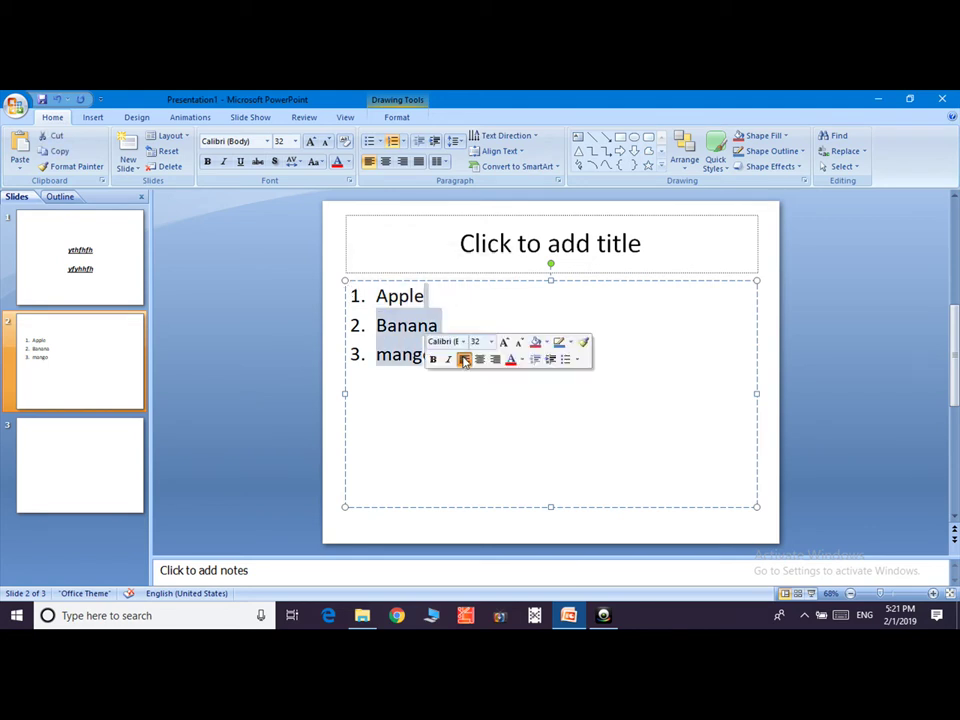
click(447, 357)
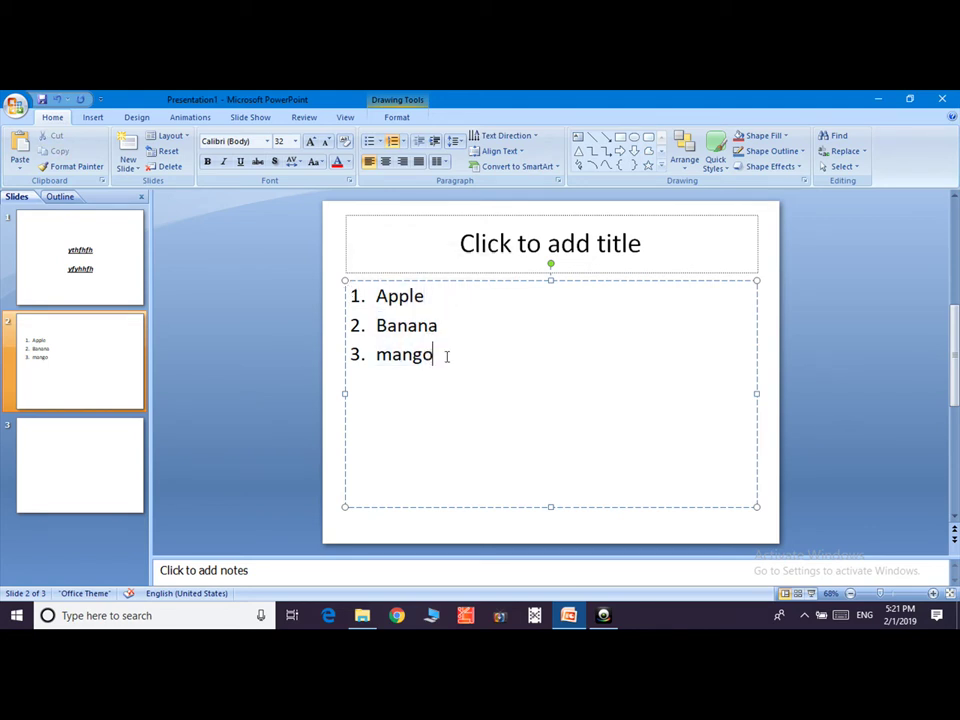
key(shift+Left)
key(shift+Left)
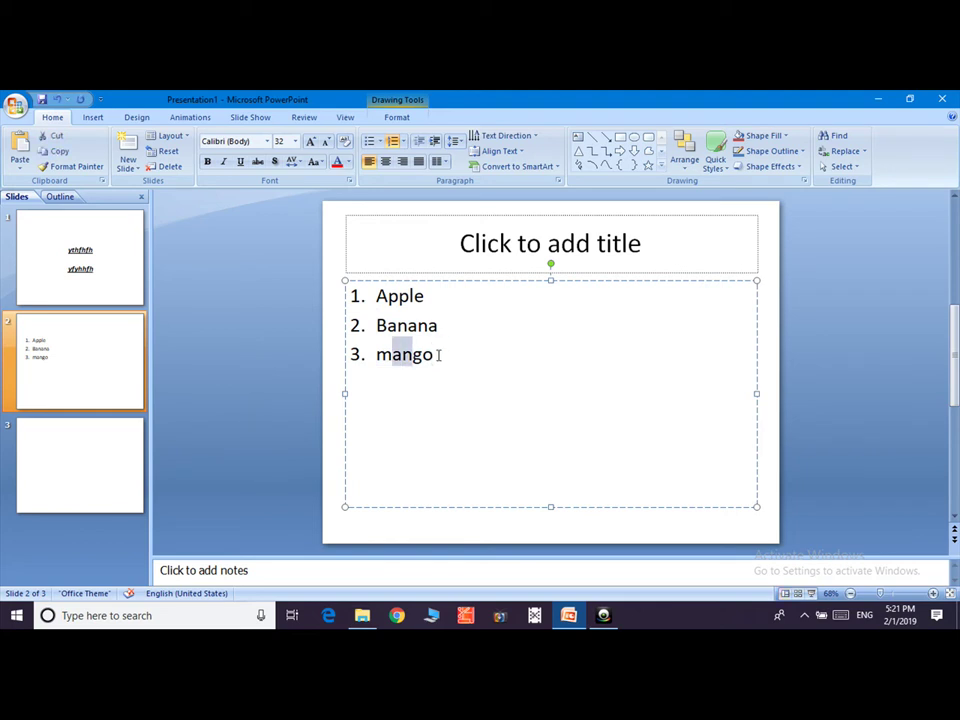
key(shift+Left)
key(shift+Left)
key(shift+Left)
key(Right)
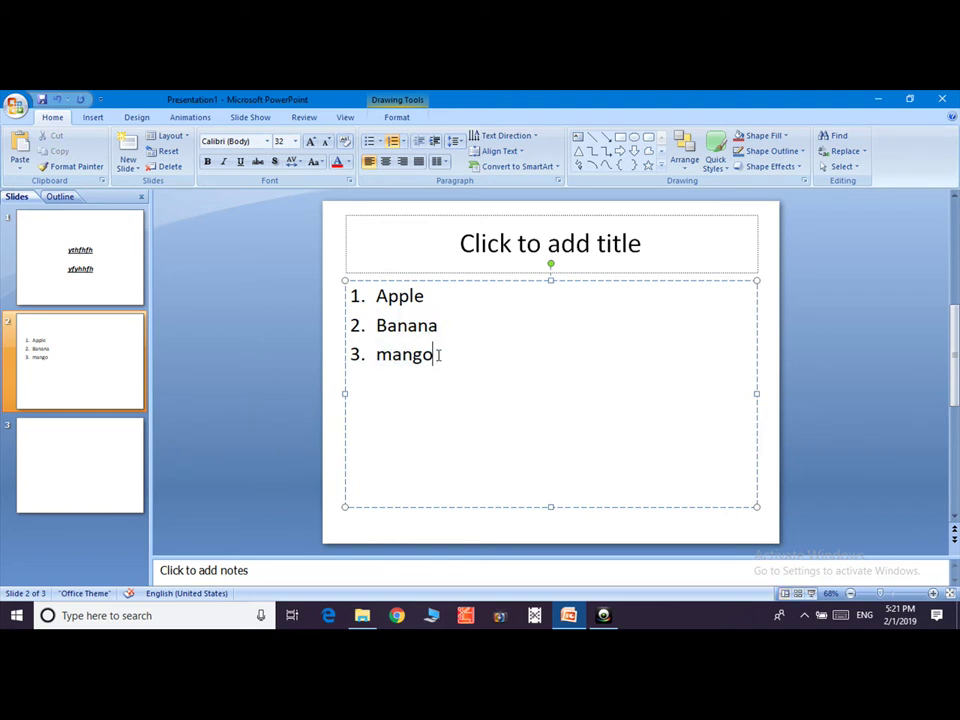
key(shift+Left)
key(shift+Left)
key(shift+Left)
key(shift+Left)
key(shift+Left)
key(shift+Left)
key(shift+Left)
key(shift+Left)
key(shift+Left)
key(shift+Left)
key(shift+Left)
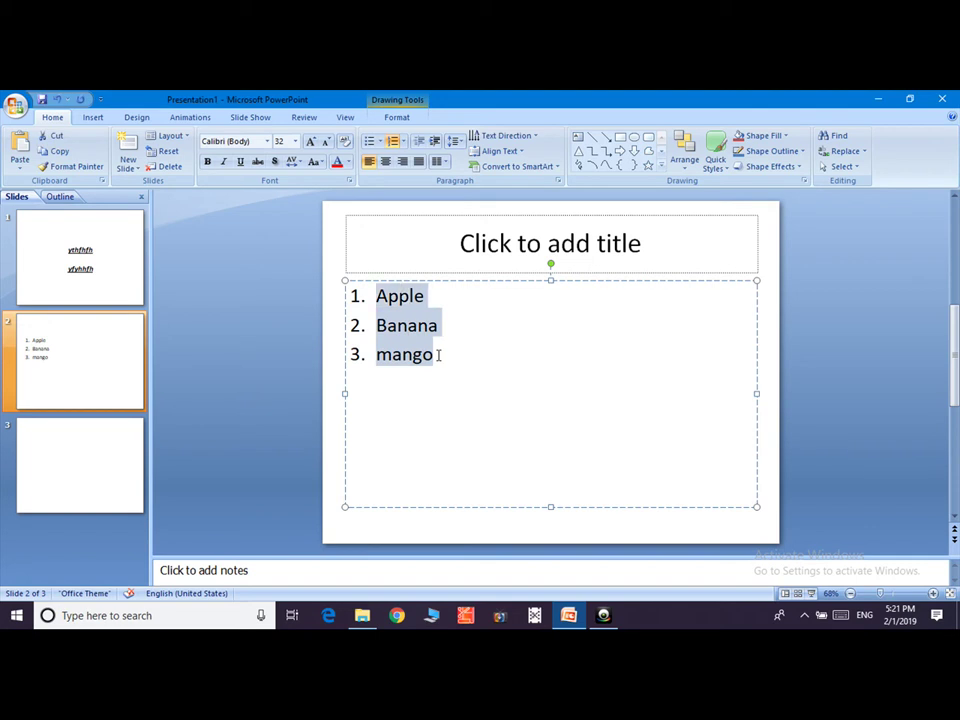
Step: Convert the list to a colourful Radial List SmartArt, then add a new slide
click(513, 168)
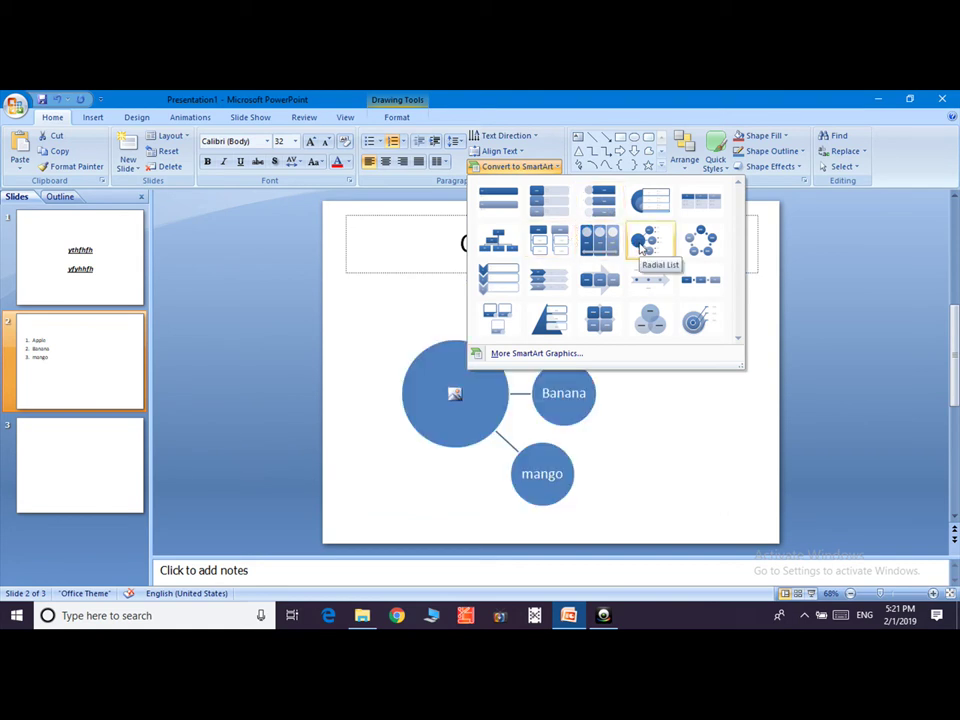
click(641, 248)
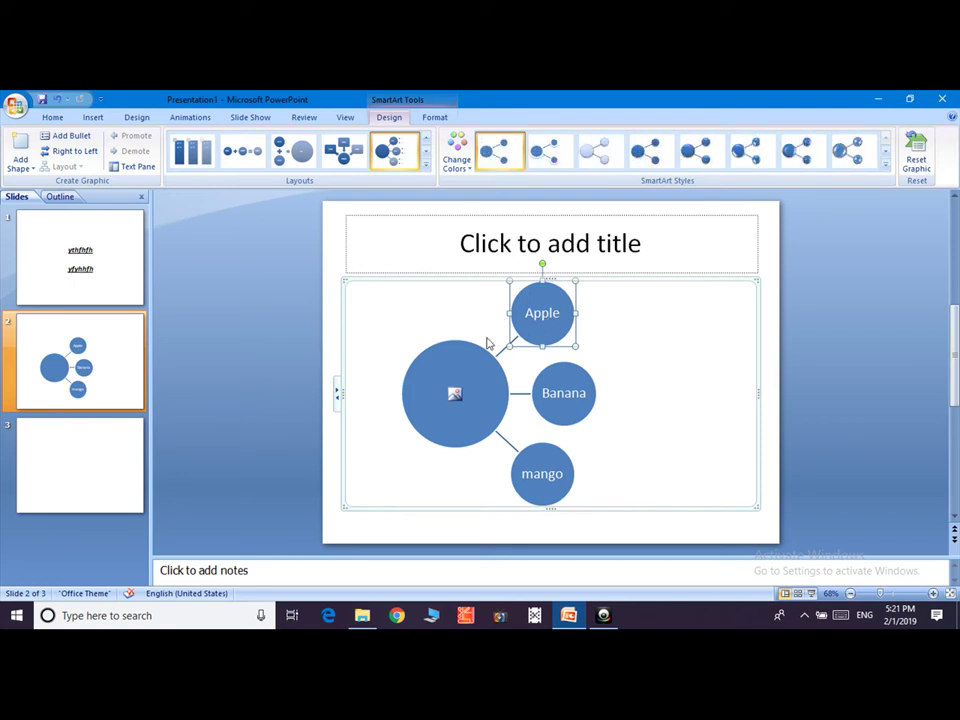
click(465, 170)
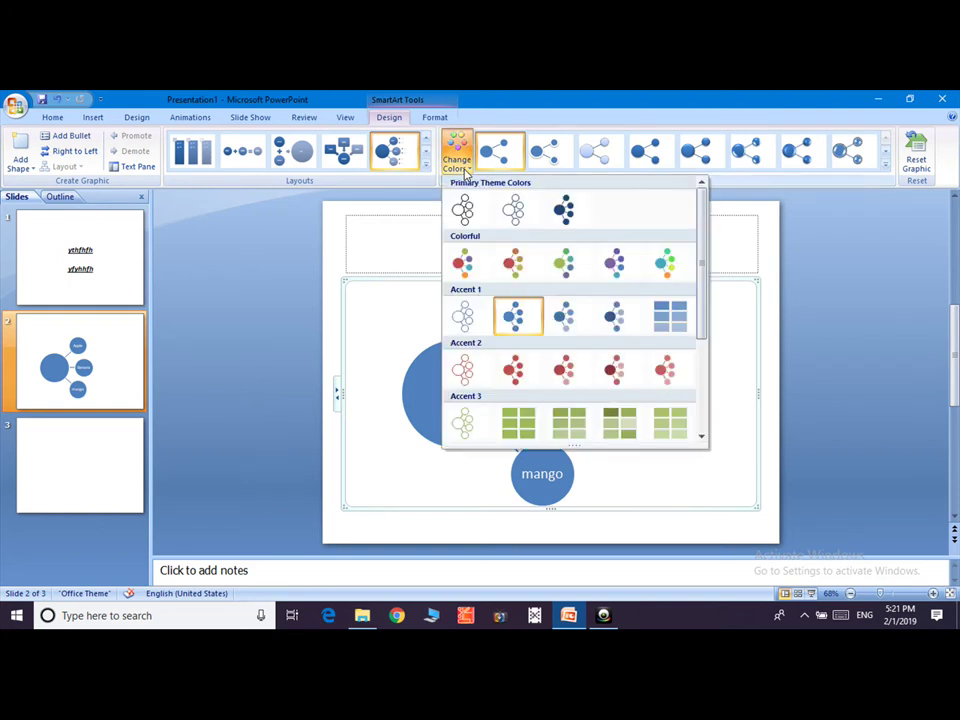
click(662, 263)
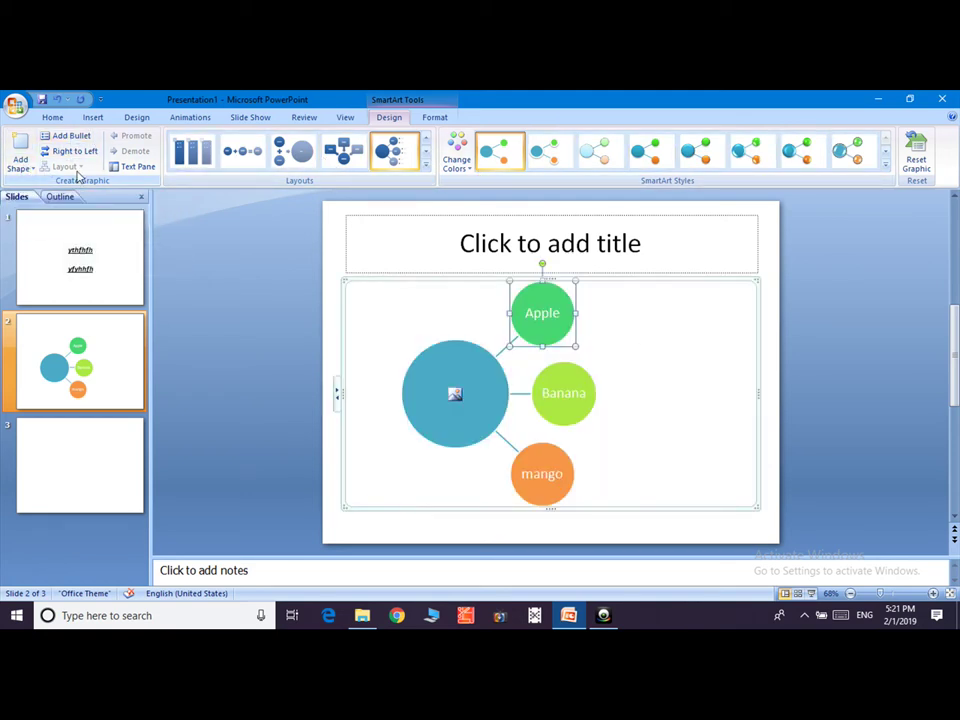
click(62, 118)
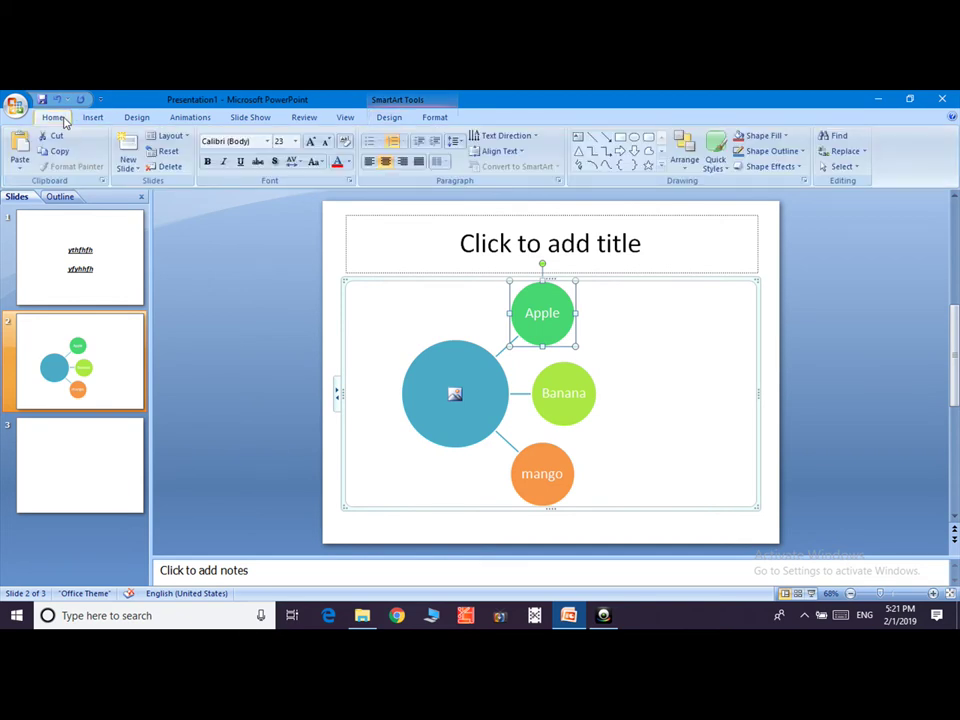
click(128, 148)
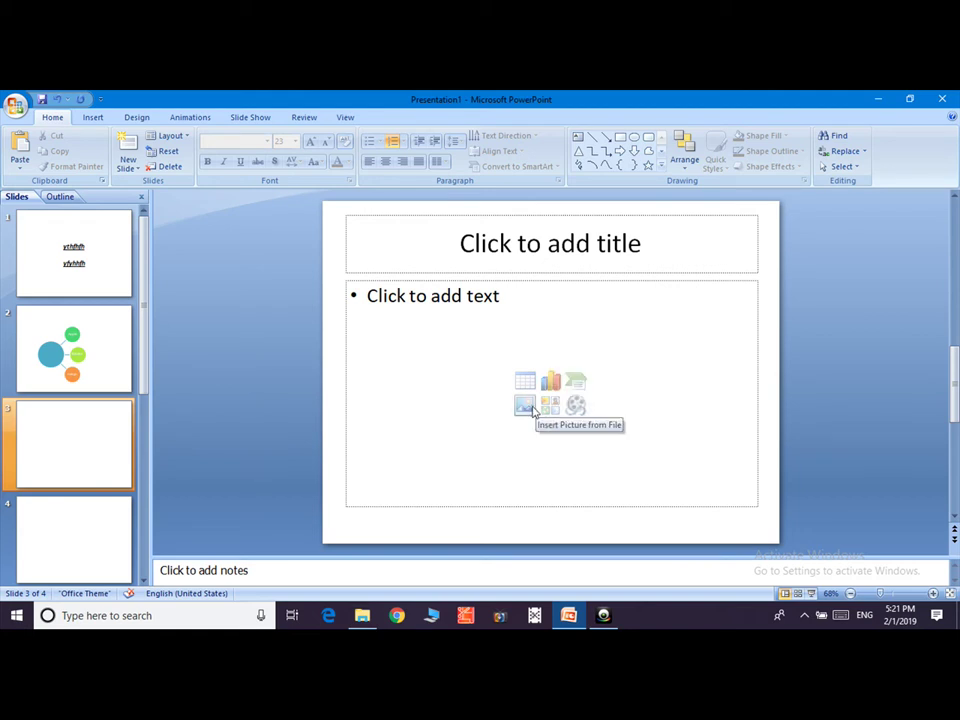
Step: Insert the picture IMG-20180929-WA0023 into slide 3
click(533, 408)
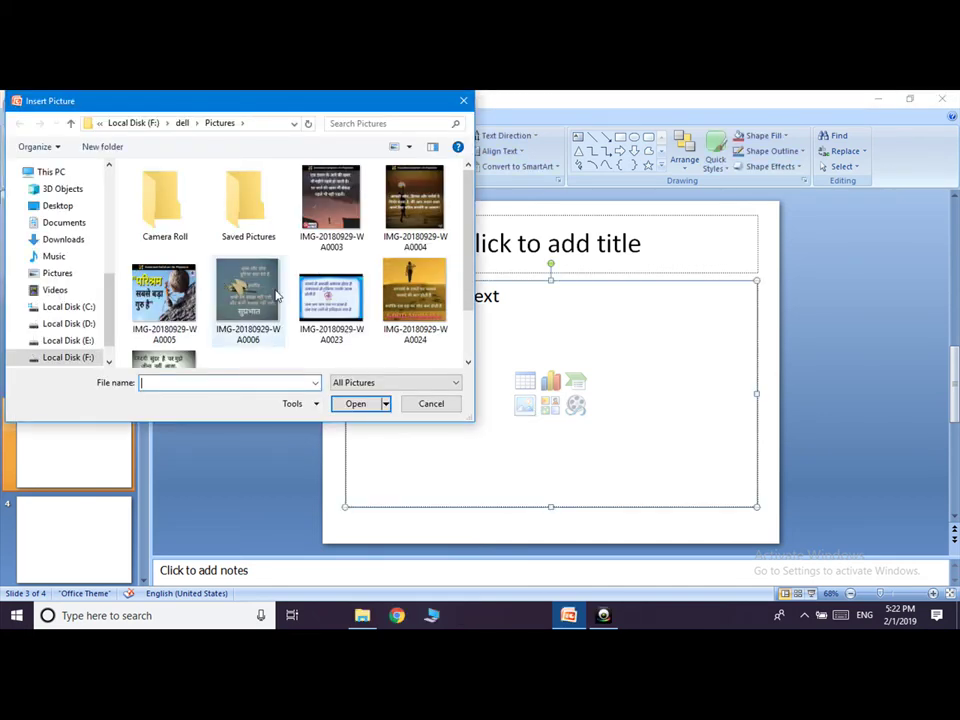
click(345, 300)
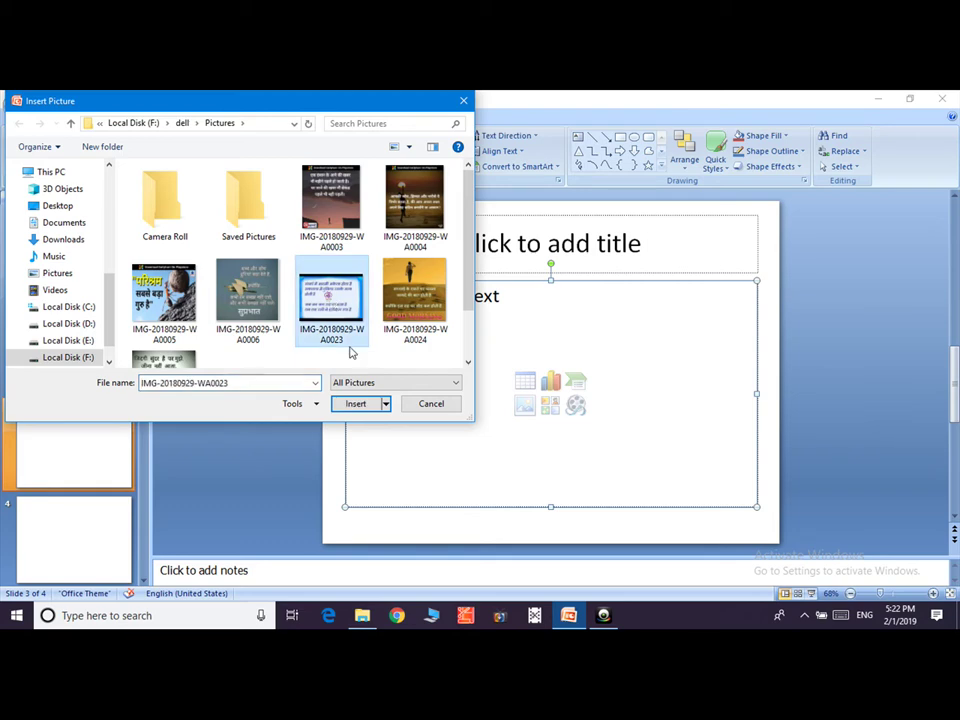
click(357, 404)
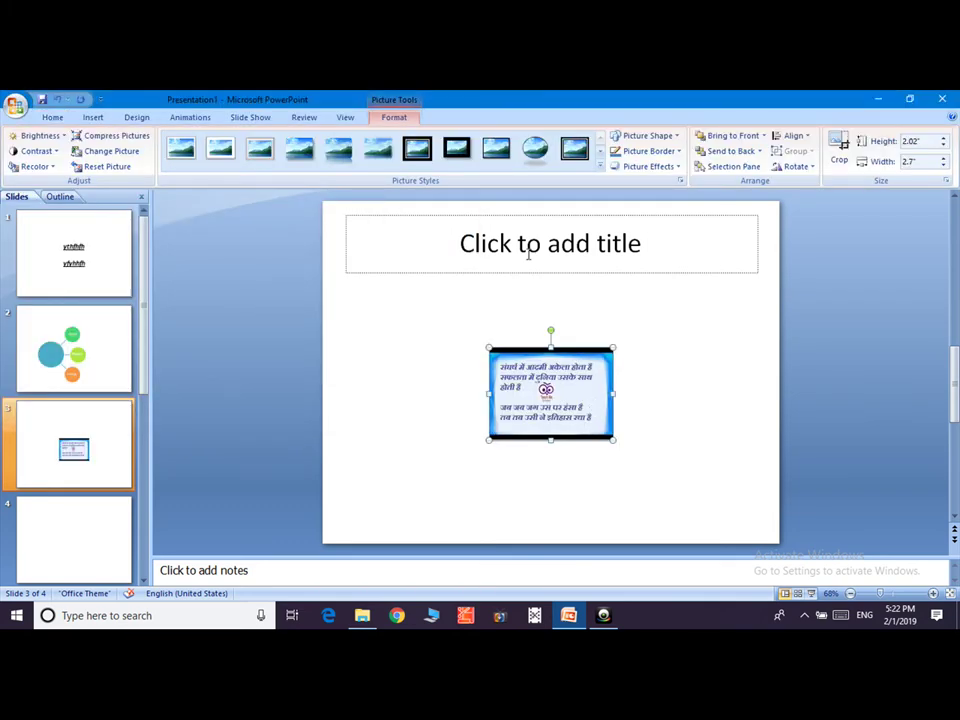
Step: Browse the picture's Brightness and Picture Border options without changing anything
click(32, 137)
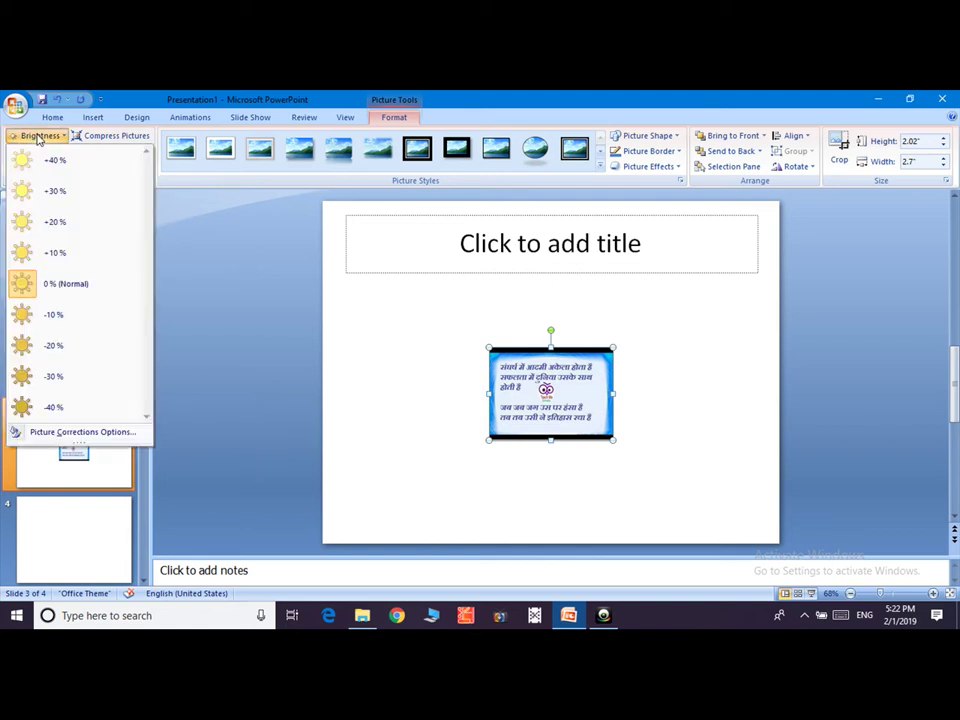
click(236, 326)
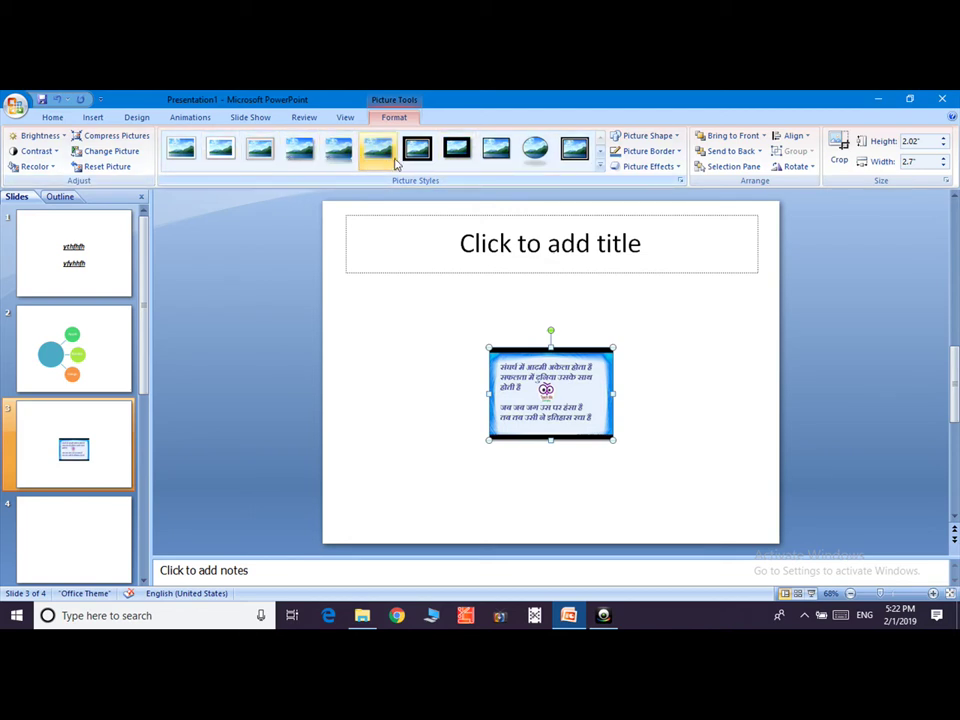
click(672, 152)
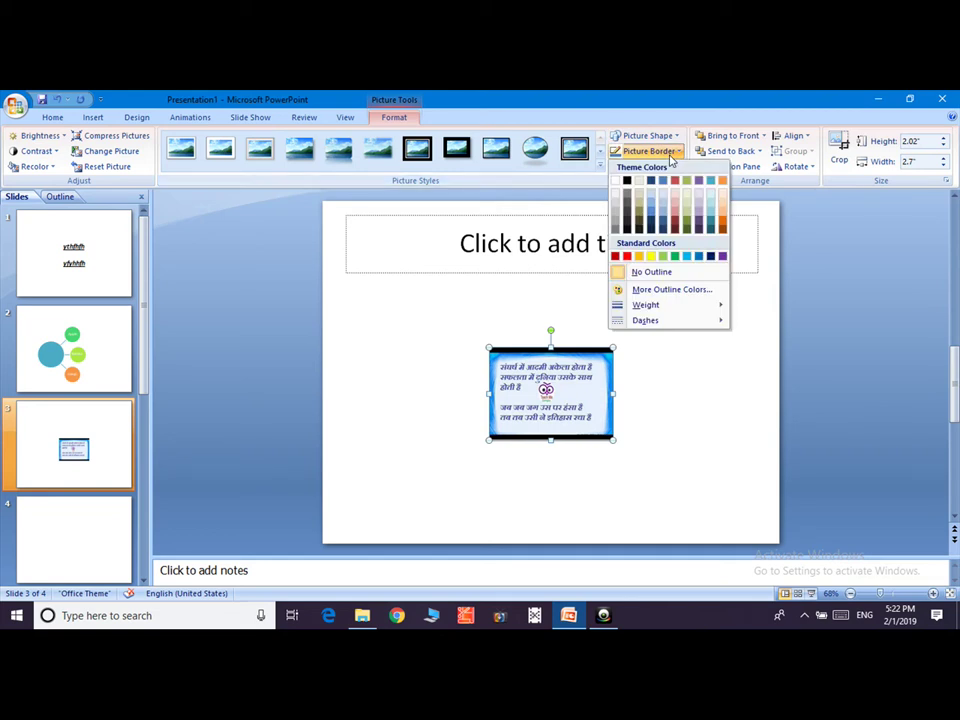
click(405, 243)
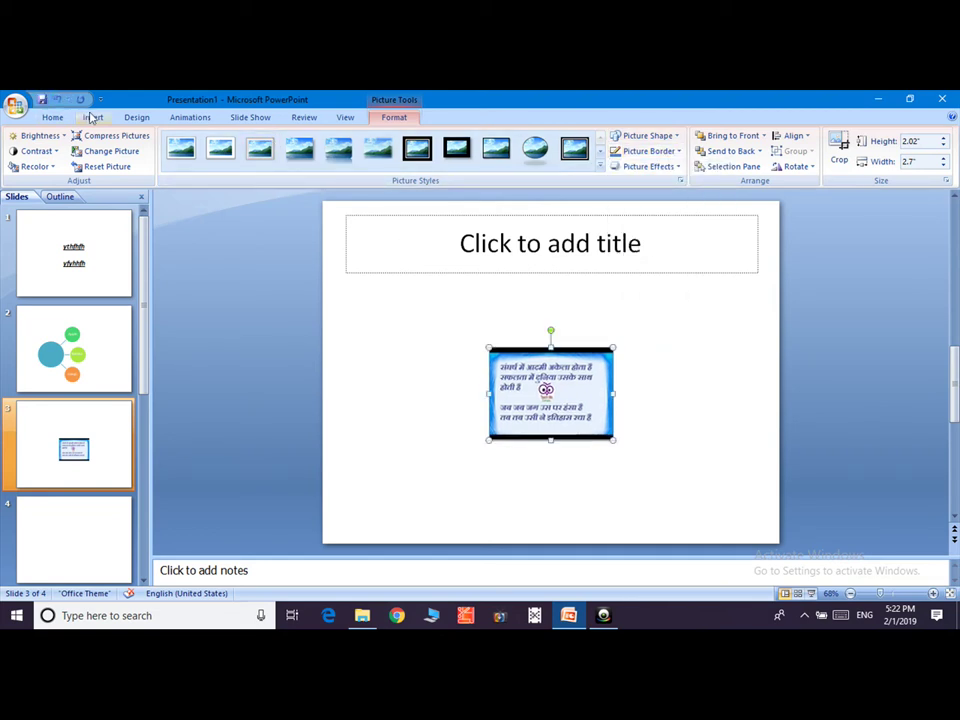
click(52, 117)
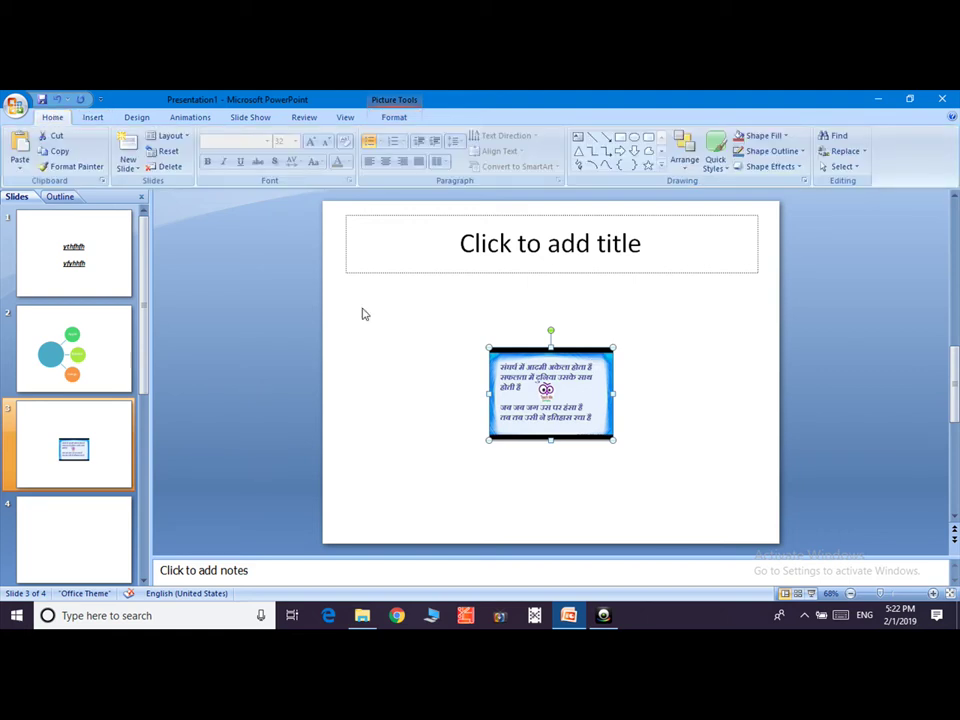
Step: Add slide 4 with the house clip art, nudged slightly up and right
click(266, 321)
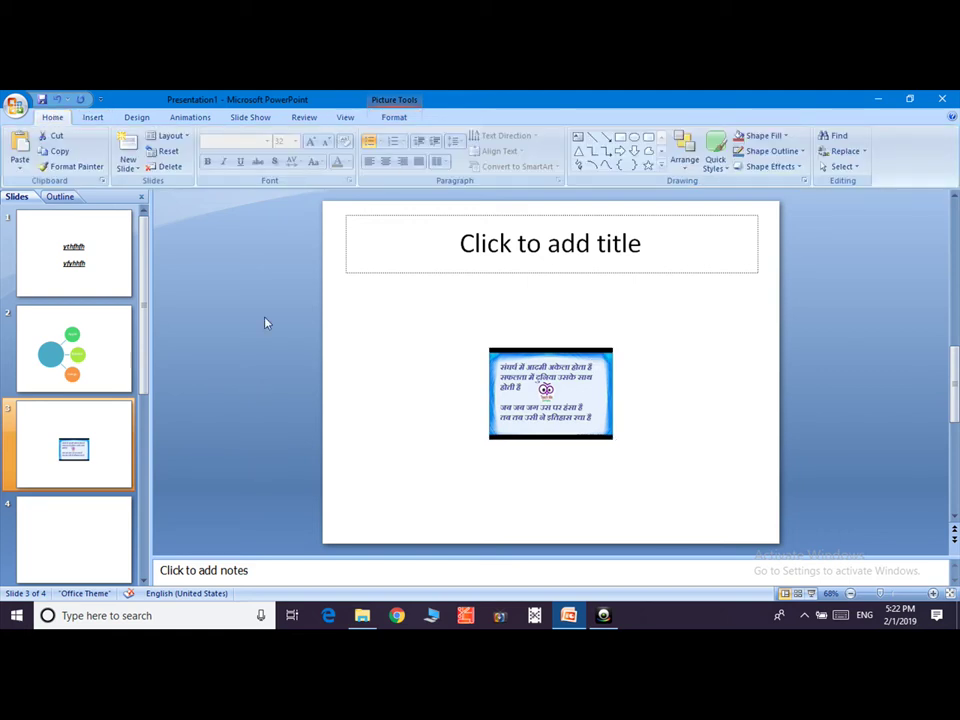
click(130, 148)
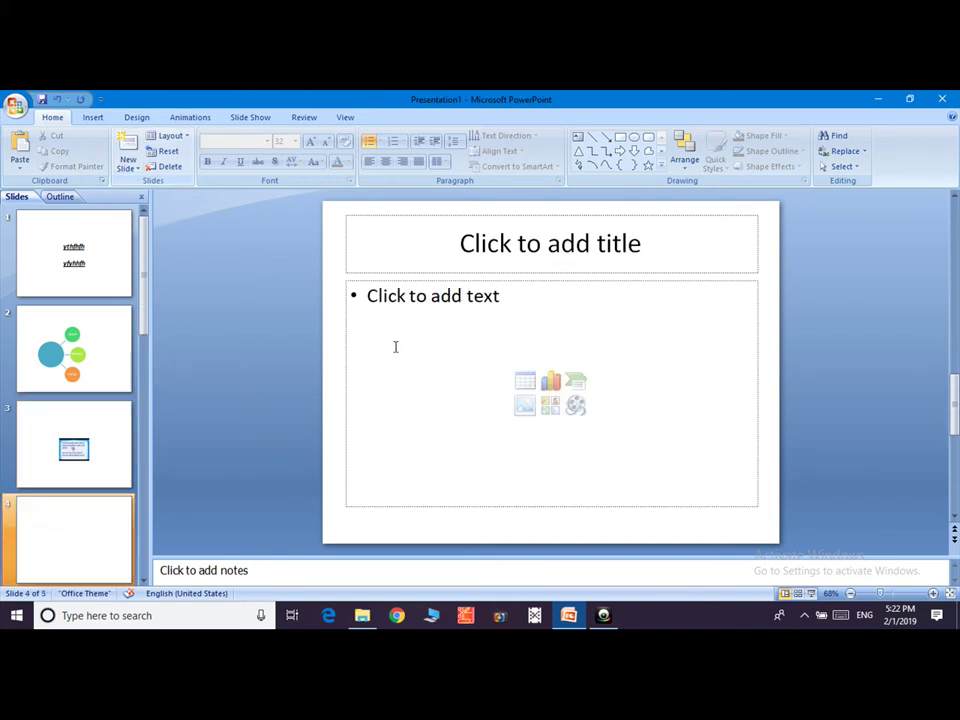
click(553, 408)
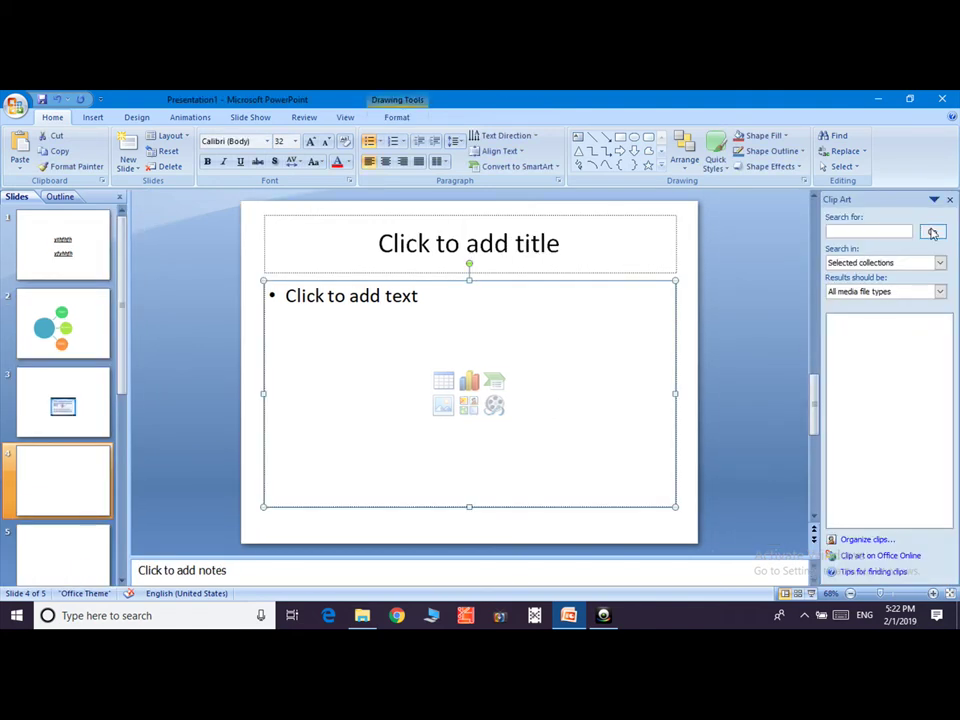
click(932, 232)
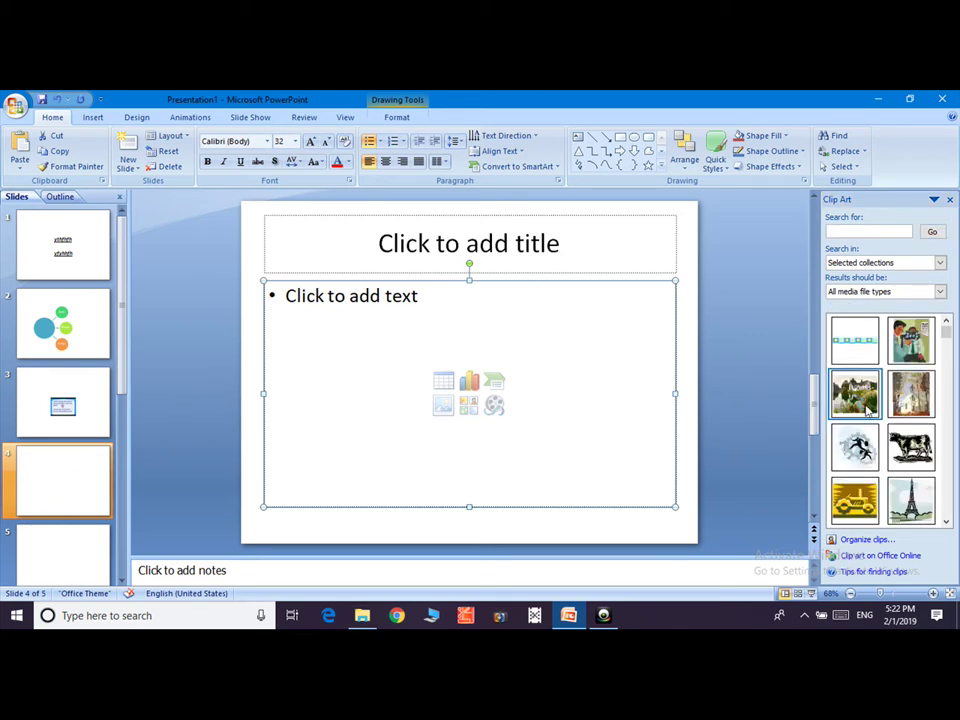
click(855, 393)
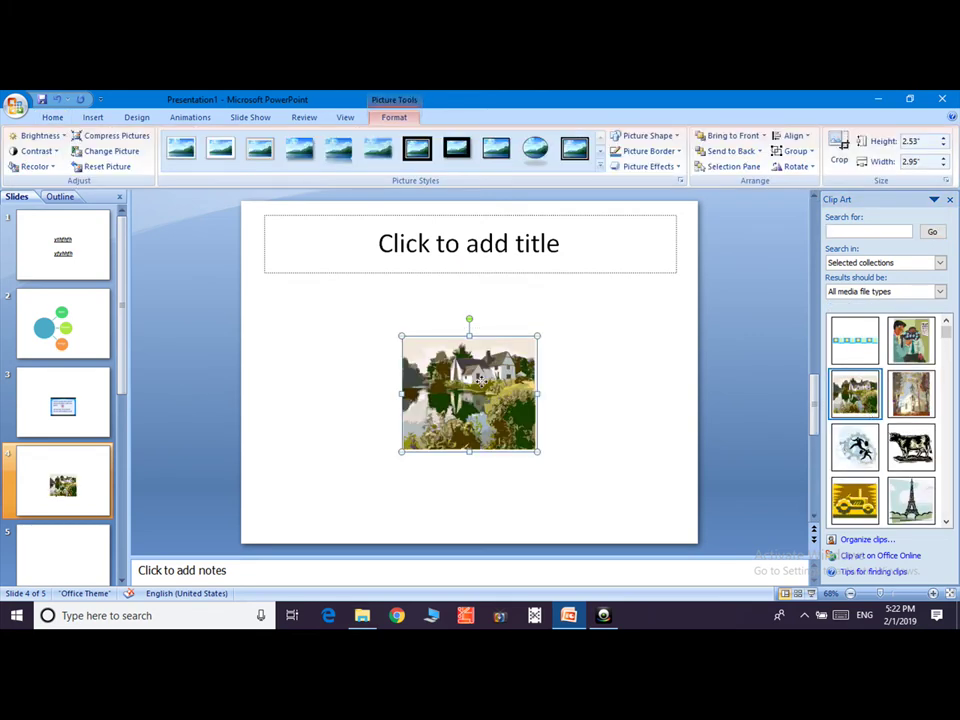
mouse_move(499, 403)
mouse_down()
mouse_move(340, 453)
mouse_move(511, 348)
mouse_up()
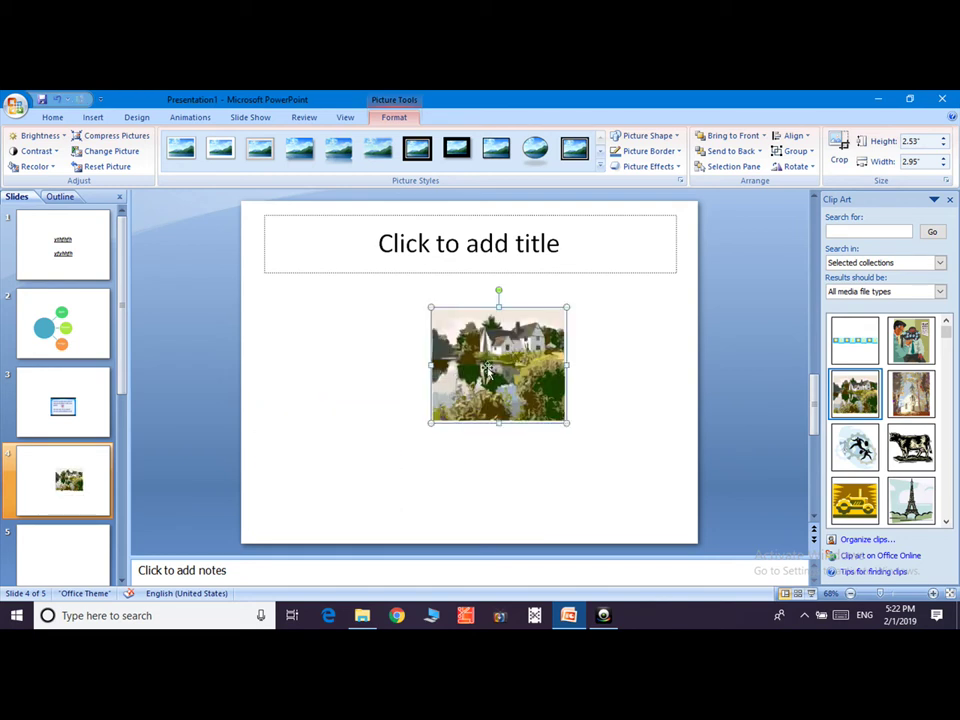
click(50, 118)
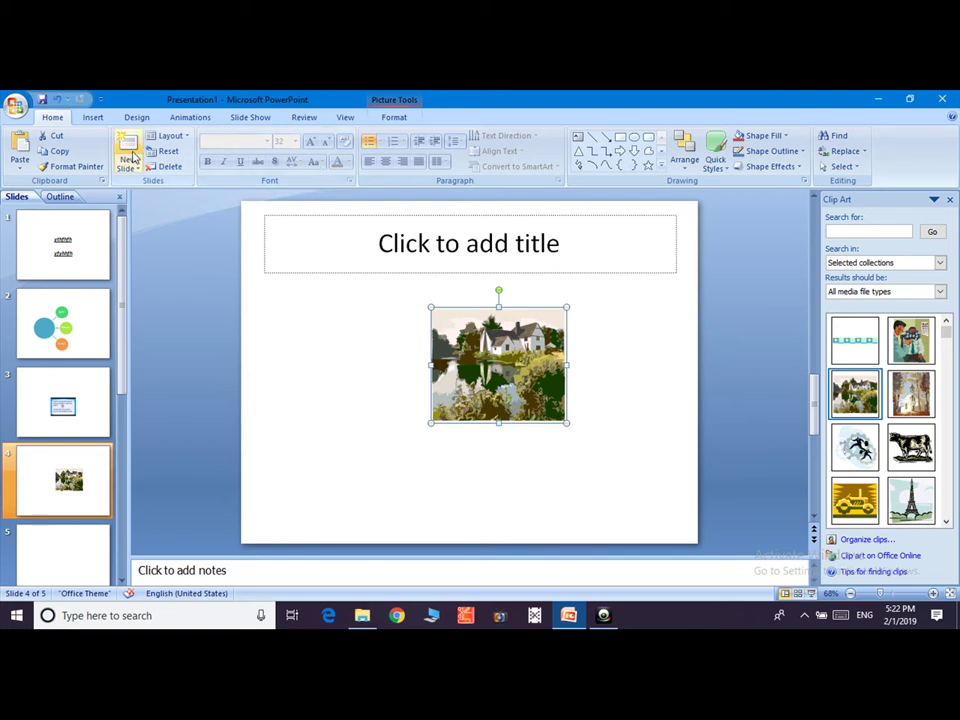
Step: Add an empty Title and Content slide 5, cancel the movie insertion, close Clip Art
click(131, 152)
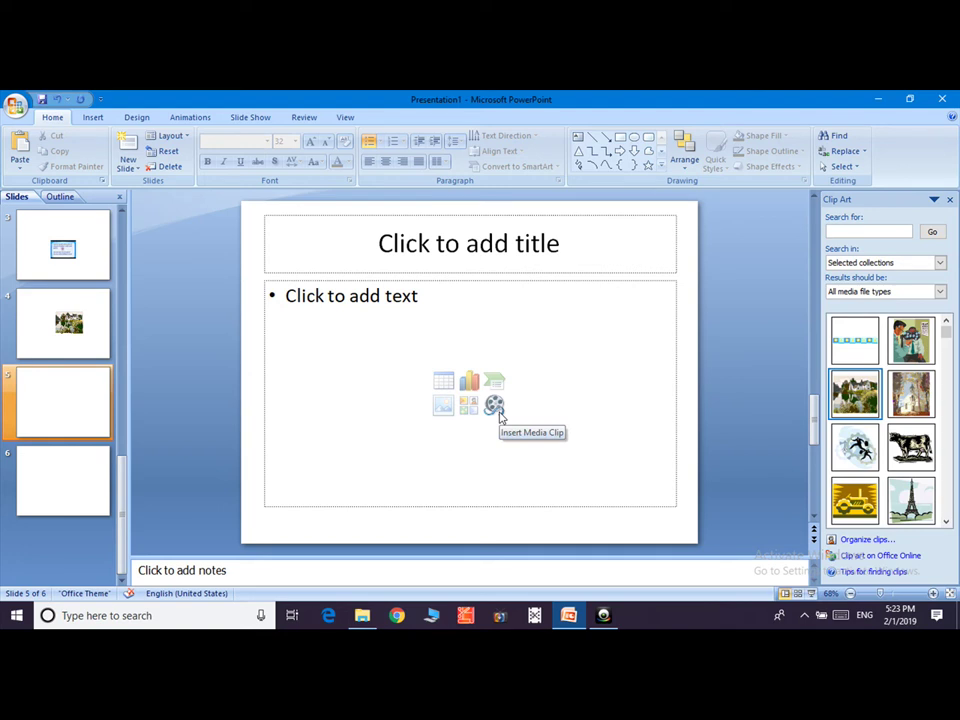
click(494, 405)
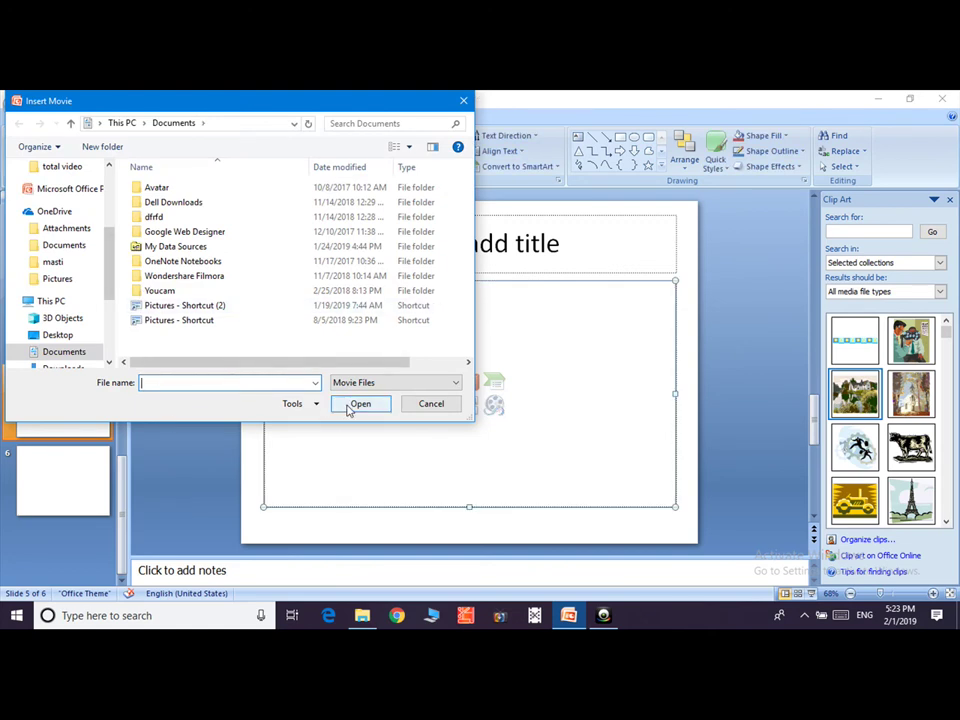
click(465, 102)
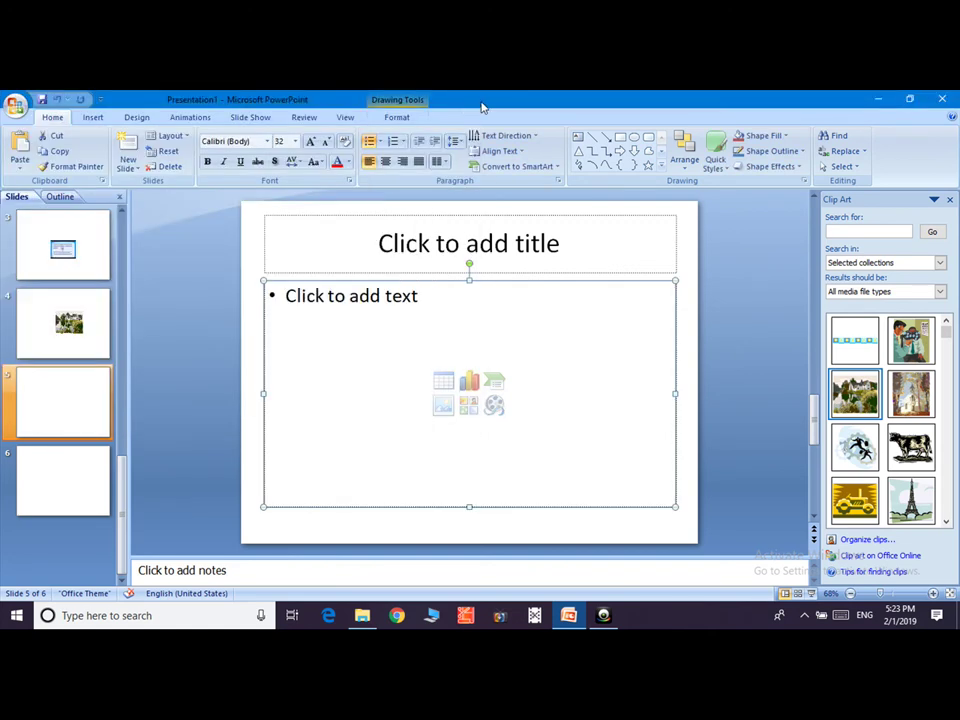
click(950, 200)
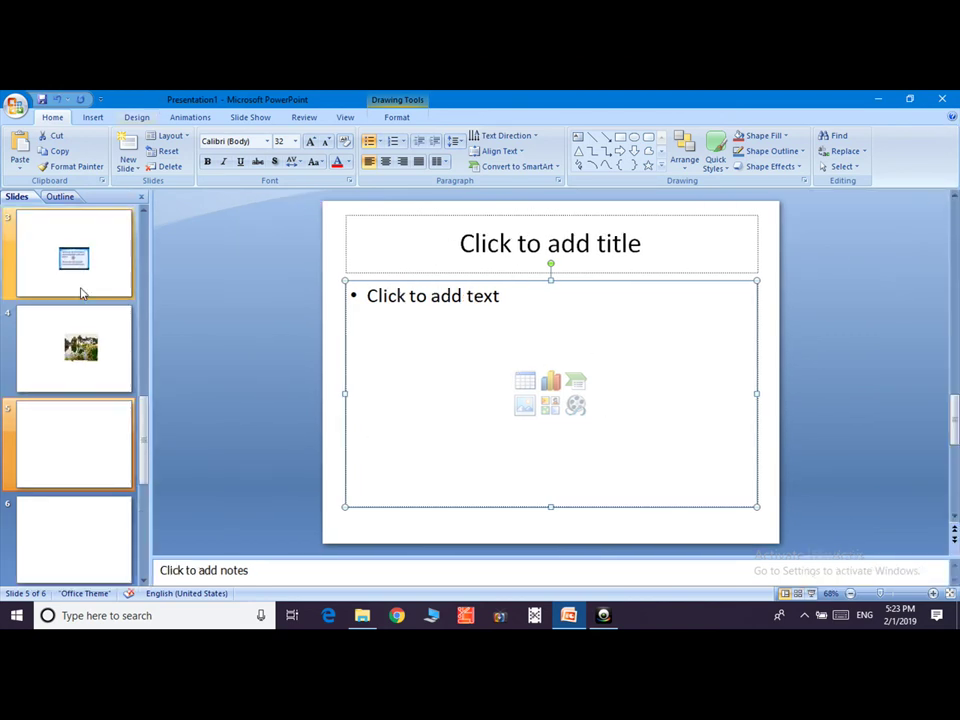
Step: Change slide 5 to the Blank layout
click(140, 168)
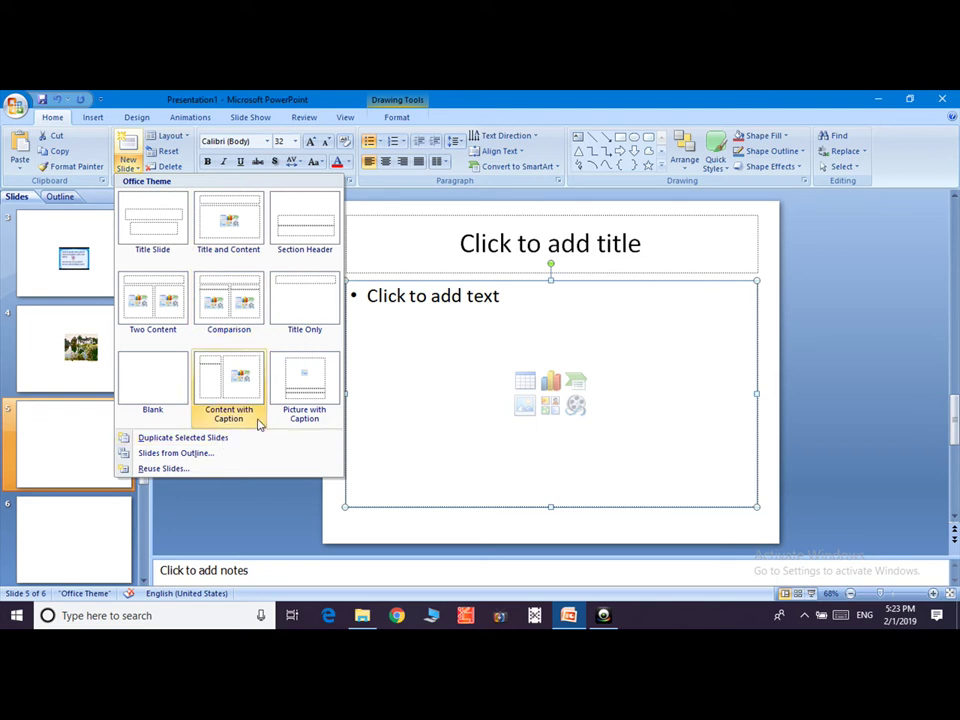
click(378, 458)
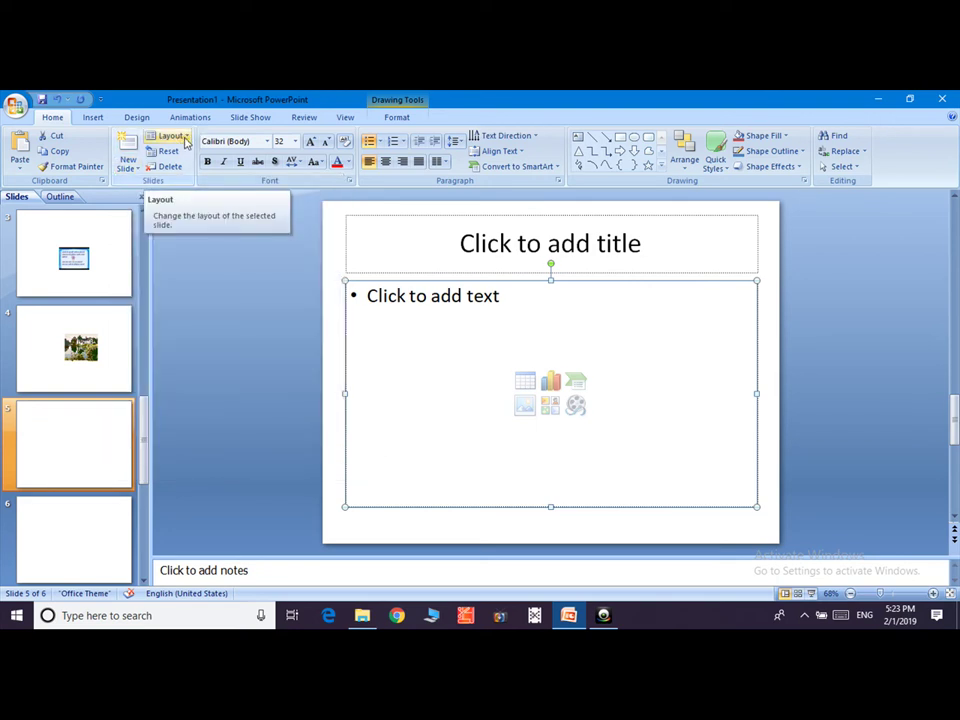
click(184, 140)
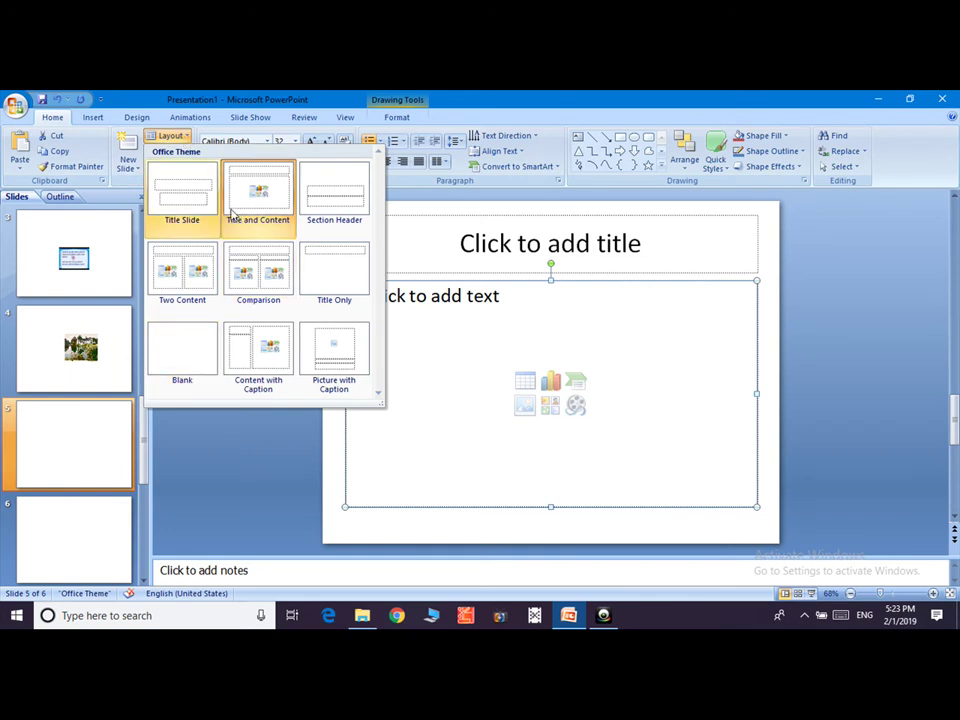
click(183, 346)
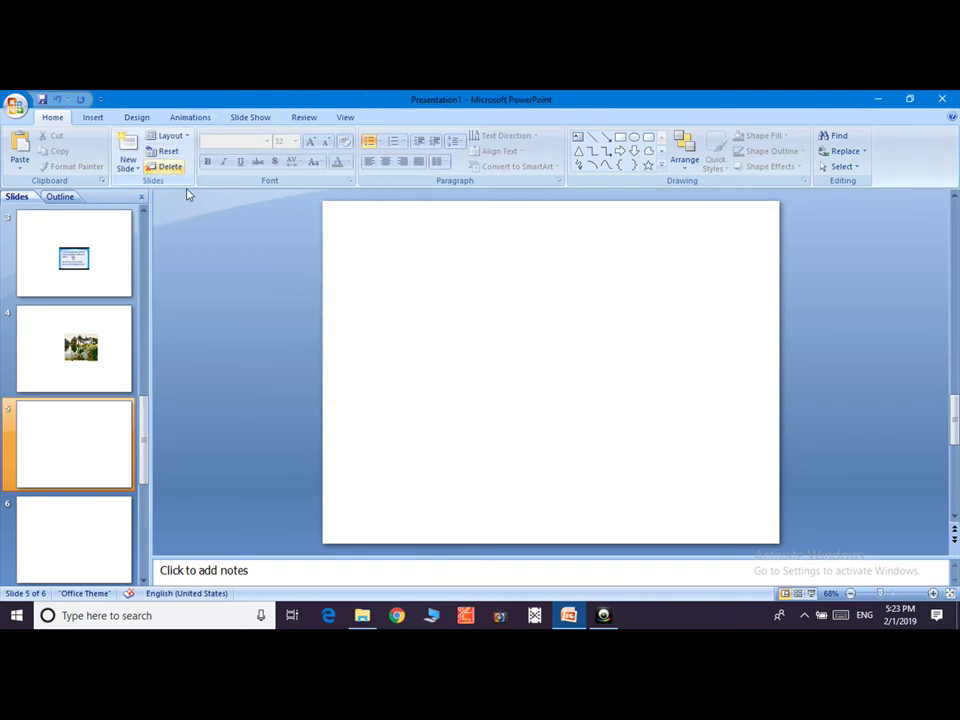
Step: Reset slide 4, move and reset its house picture, then delete the slide
click(101, 373)
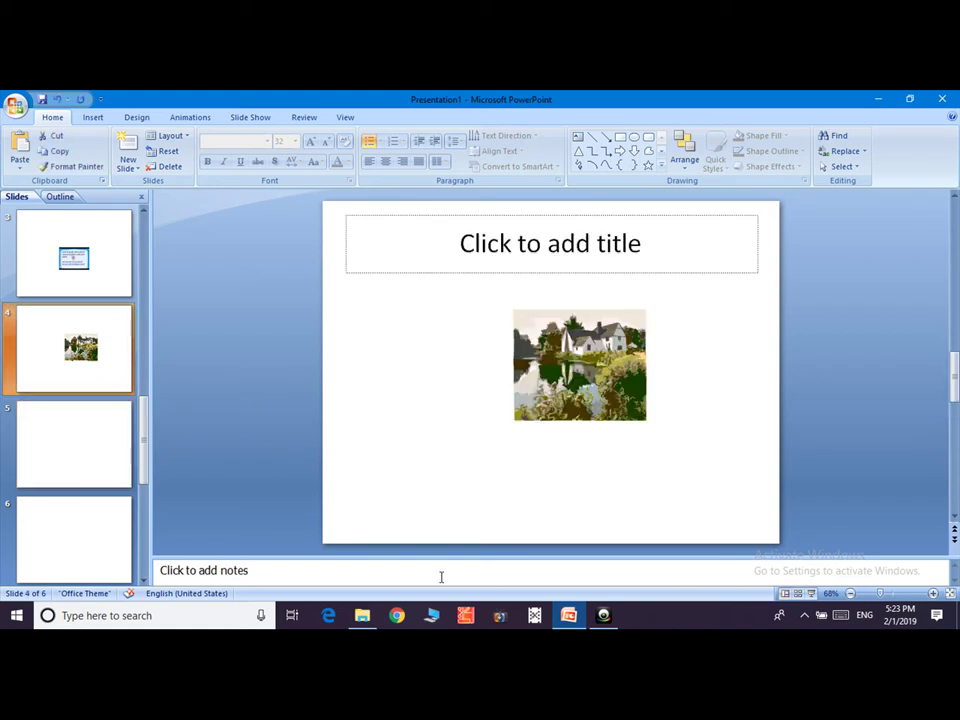
click(160, 152)
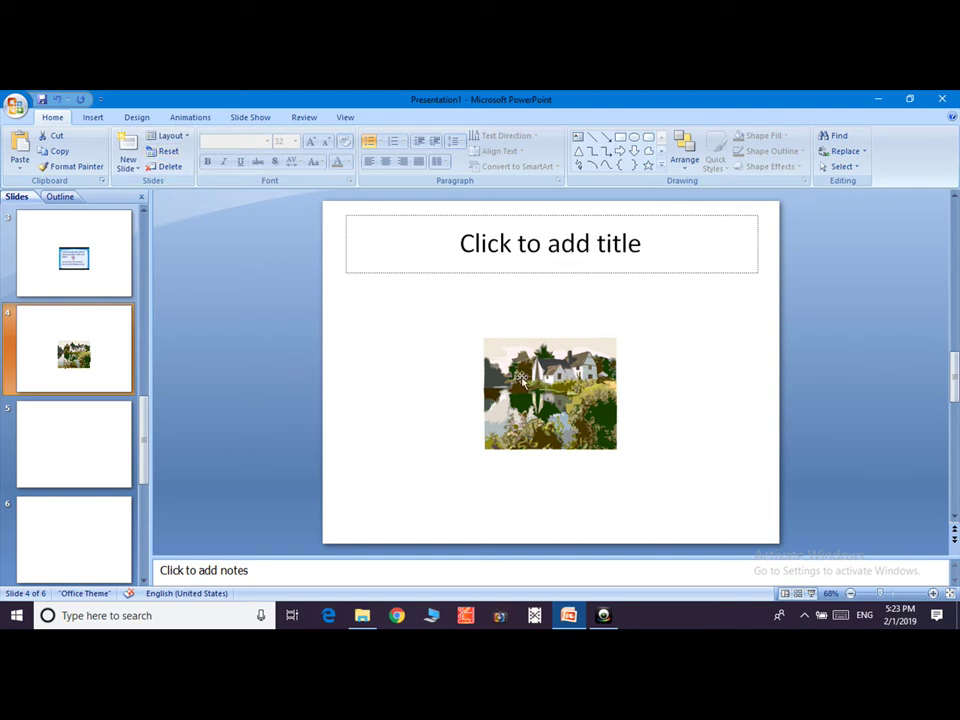
drag(531, 370, 643, 287)
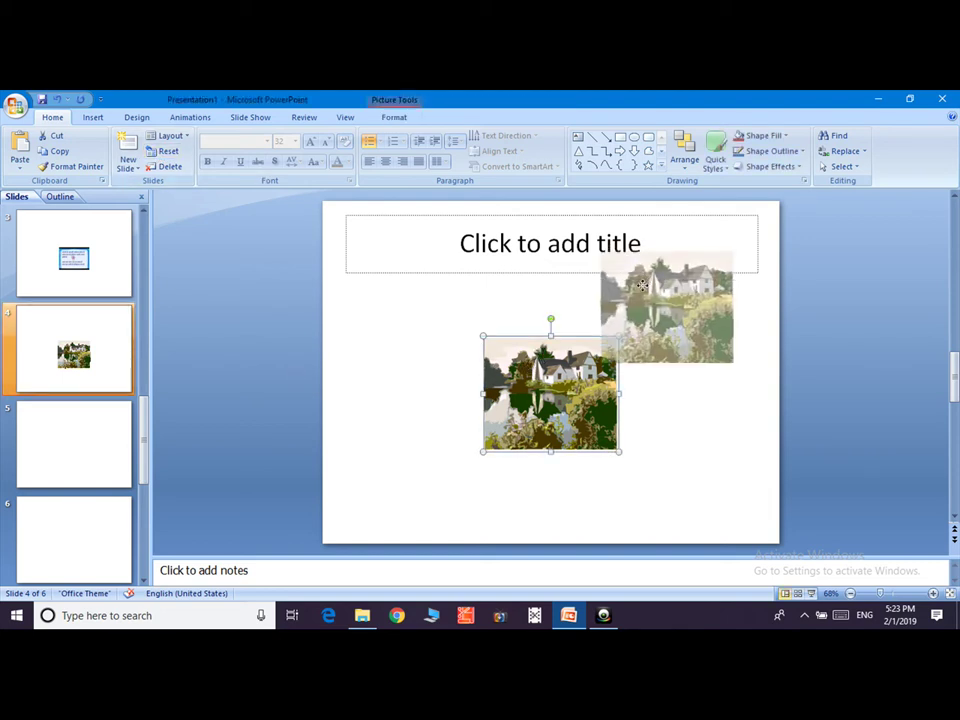
click(164, 156)
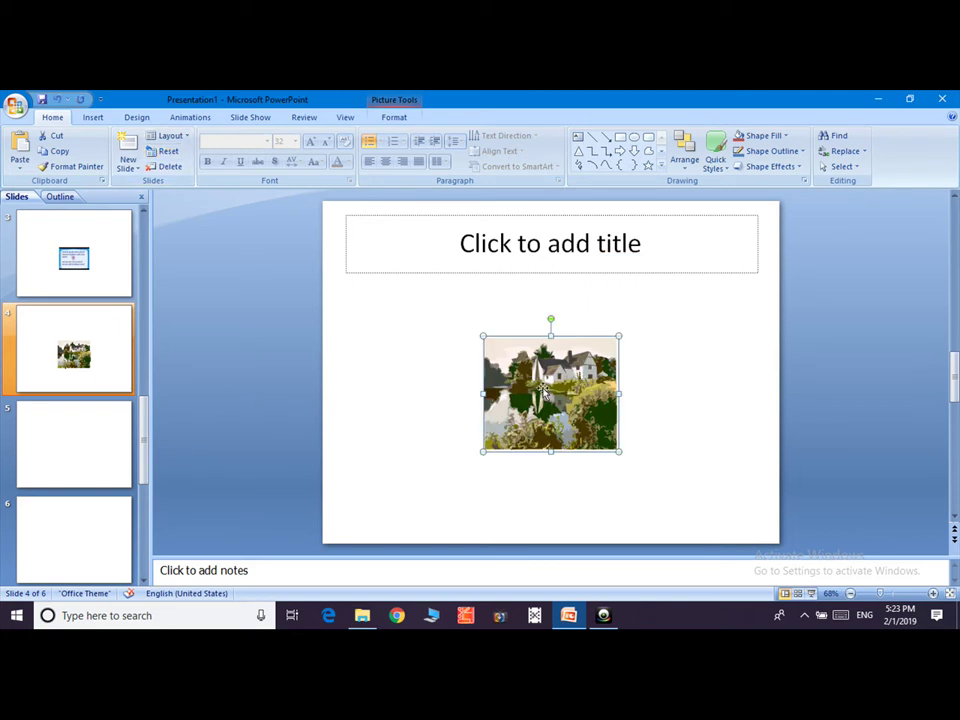
click(168, 167)
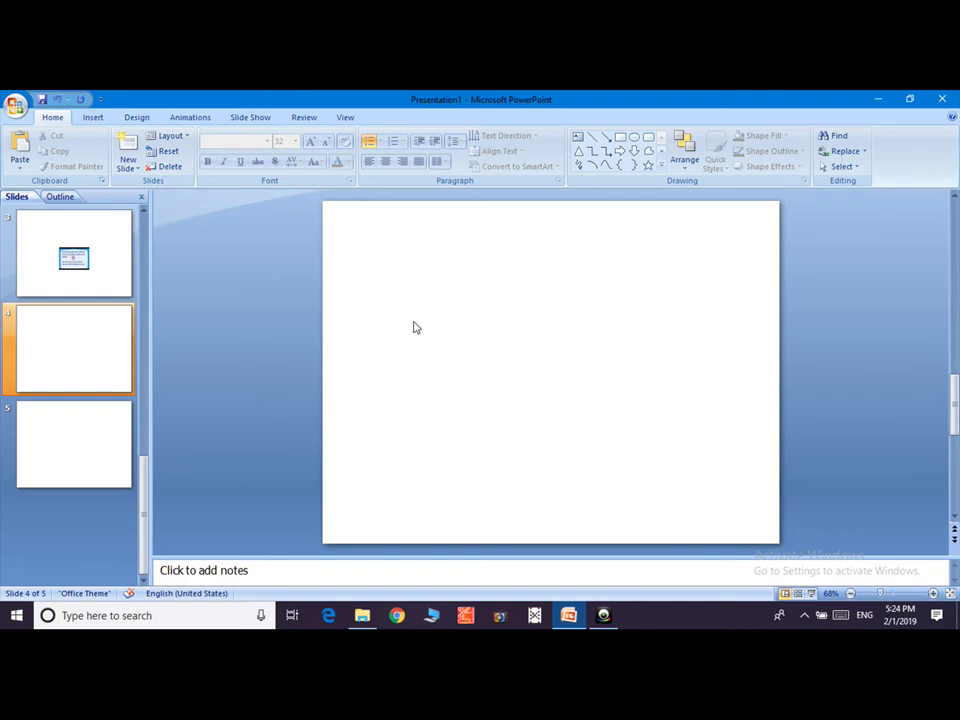
Step: In slide 3's title, browse the font and size lists, keeping Calibri Headings at 44 pt
click(73, 255)
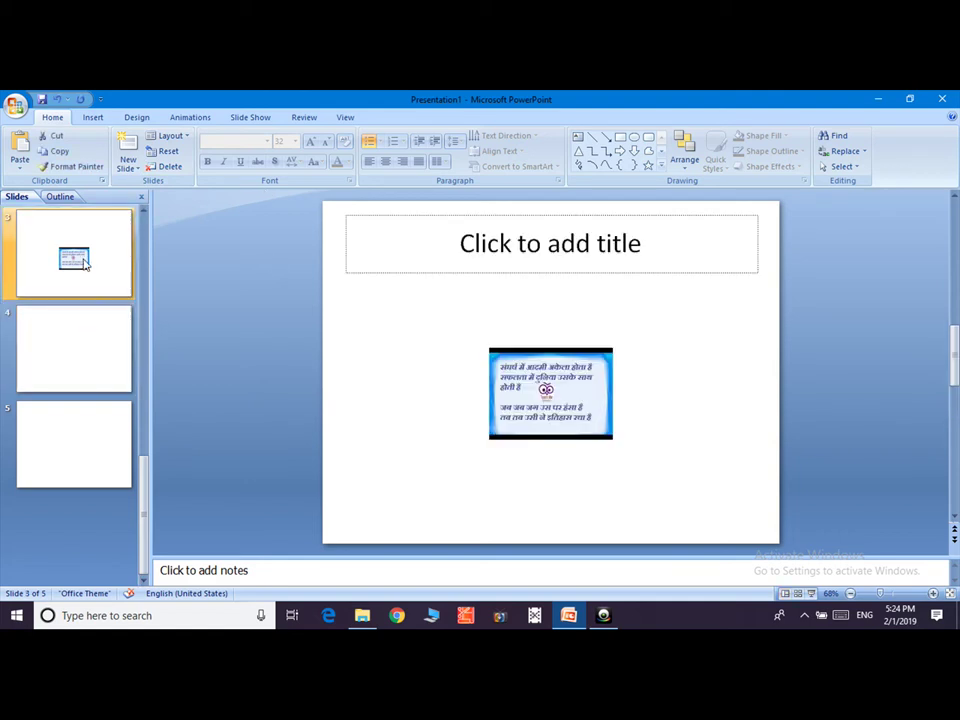
click(507, 244)
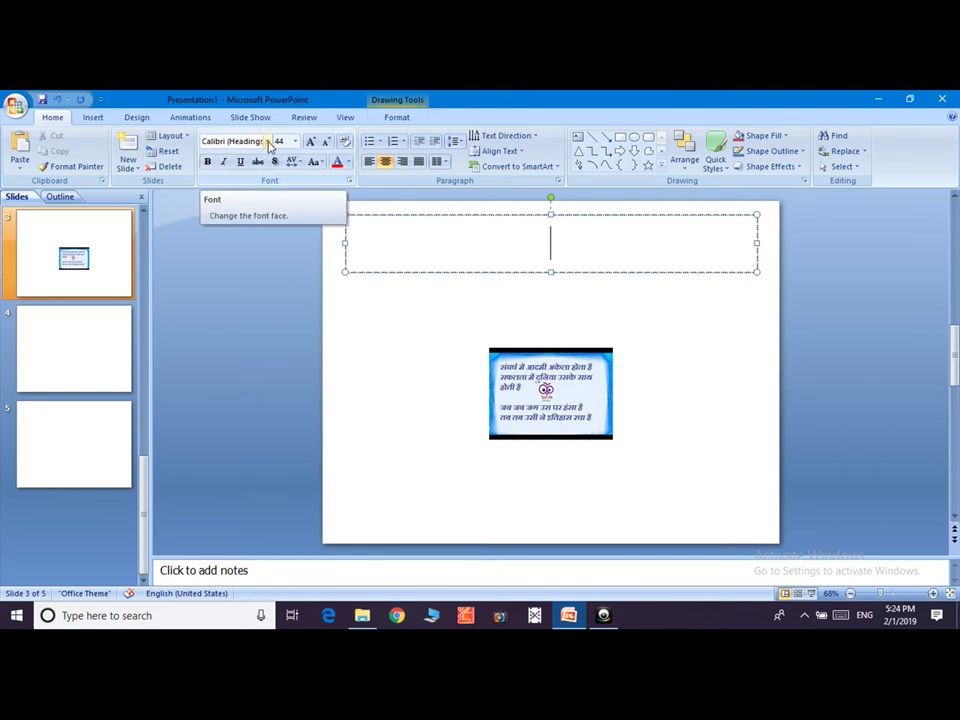
click(268, 142)
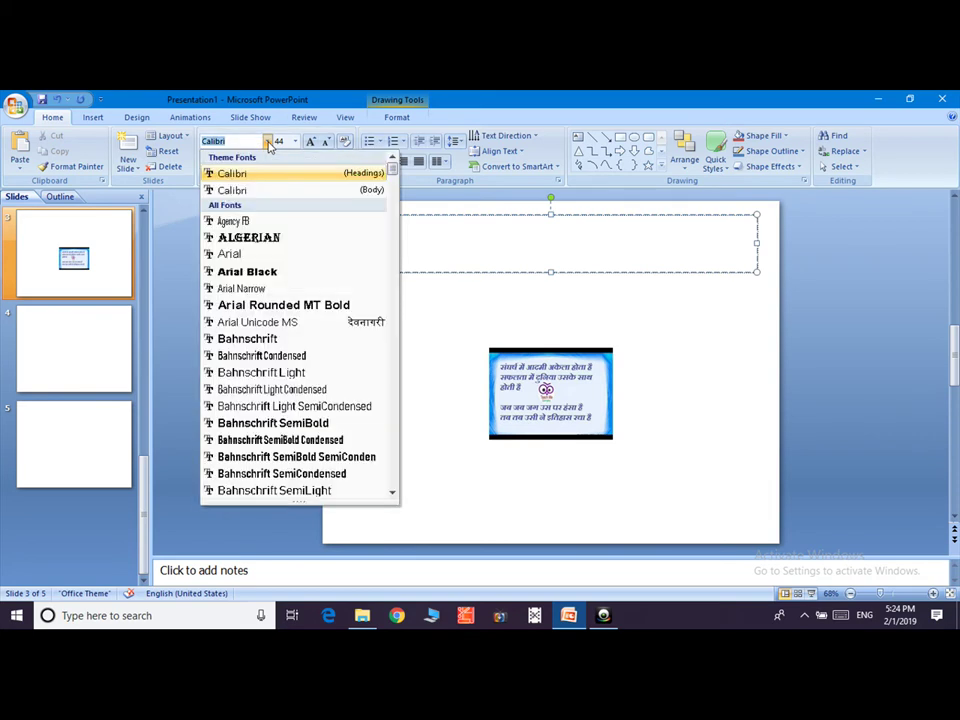
click(447, 289)
click(295, 141)
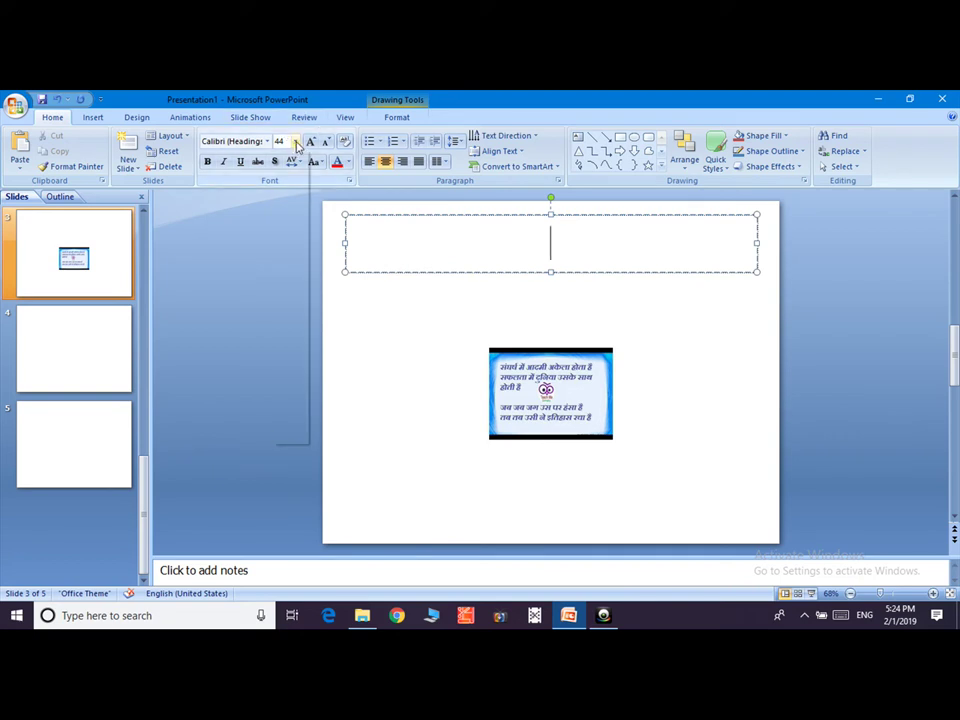
click(394, 306)
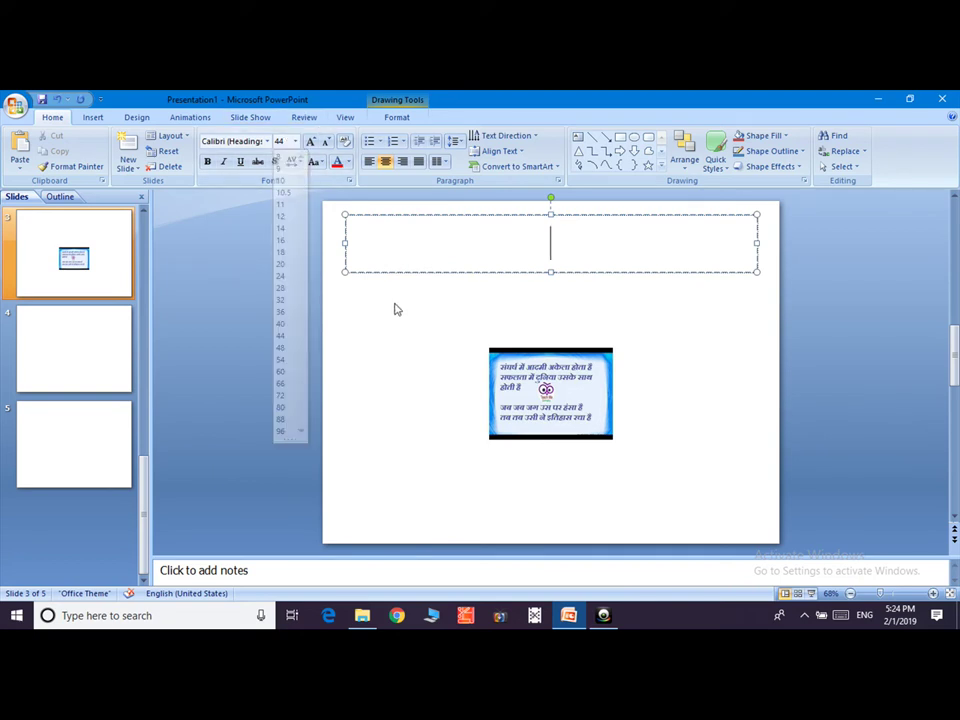
Step: Type 'hngcgbc' in the title at 60 pt, then 'gfgfff' at 44 pt
triple_click(311, 143)
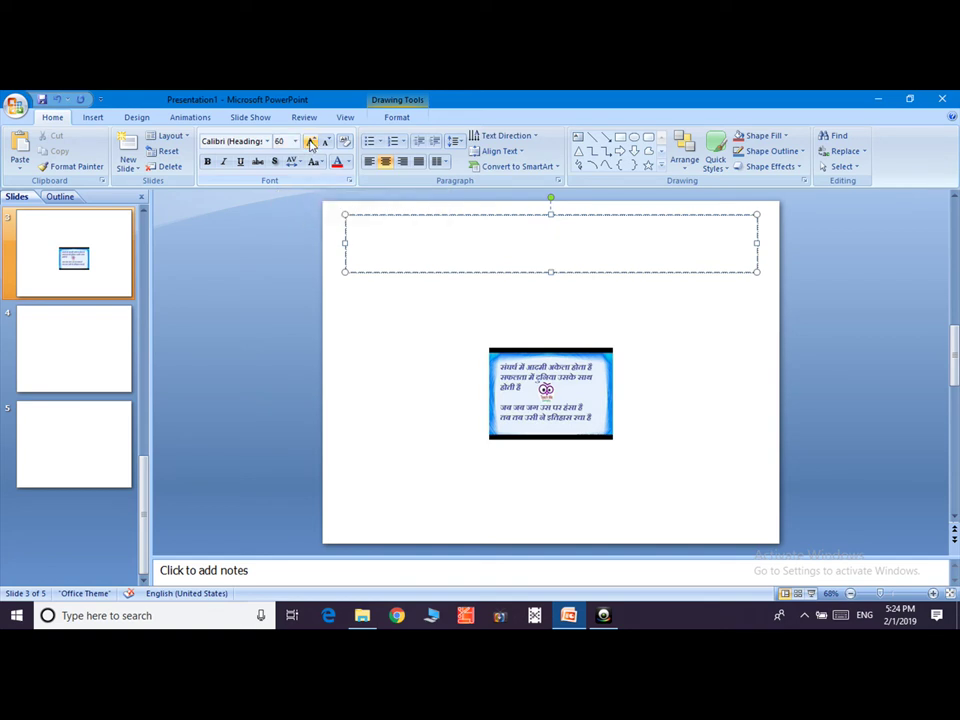
text(hngcgbc)
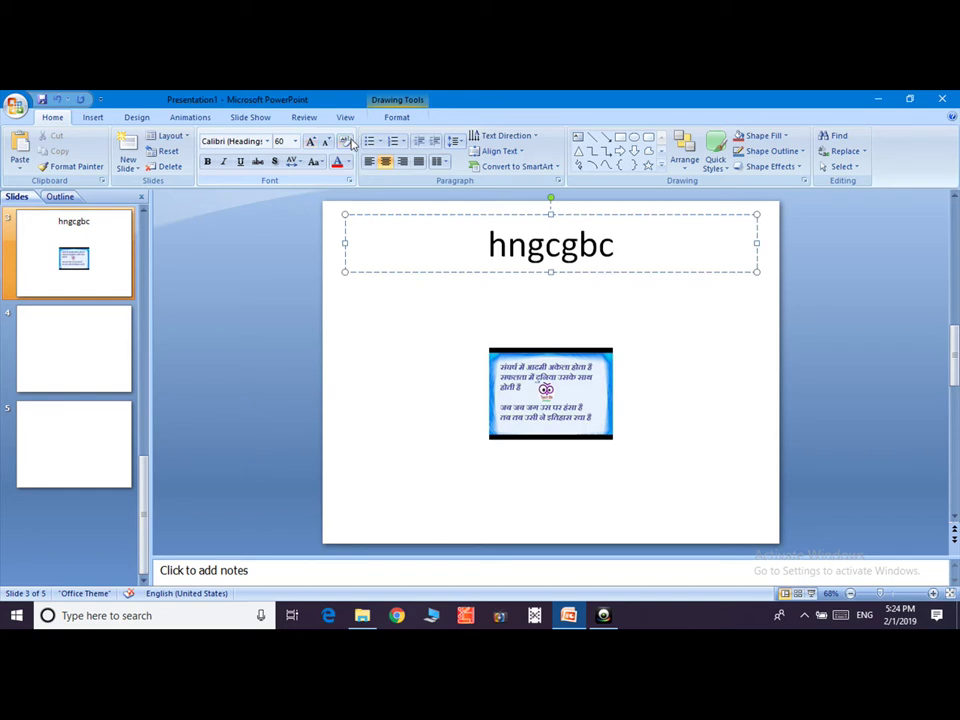
click(325, 145)
double_click(325, 145)
text(gfgfff)
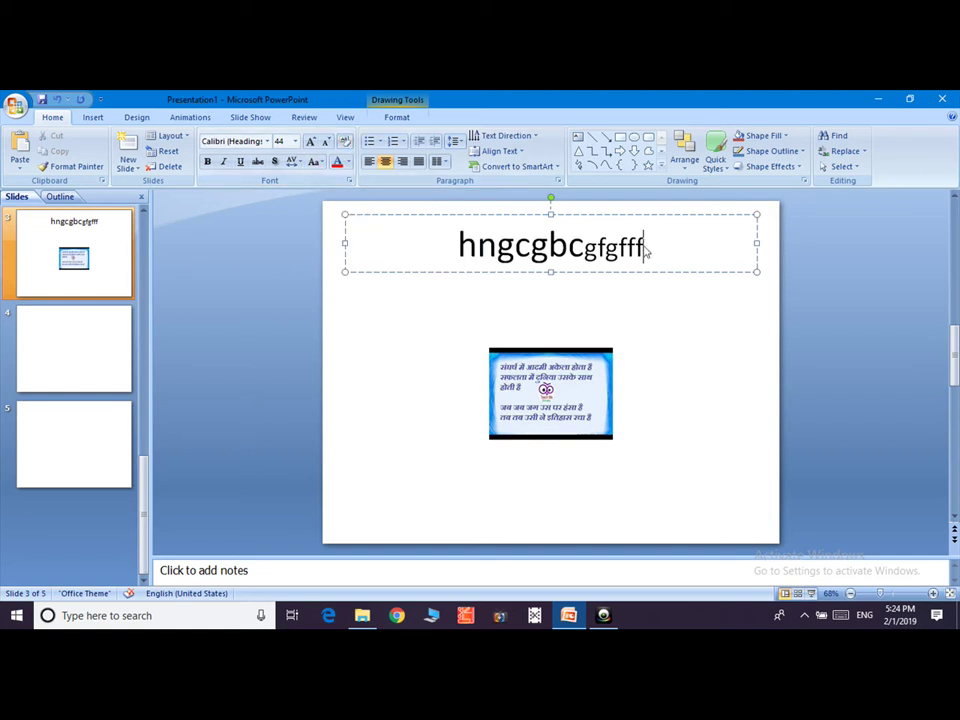
Step: Apply bold, italic, underline and strikethrough to the title, then remove underline, italics and bold
drag(646, 252, 456, 248)
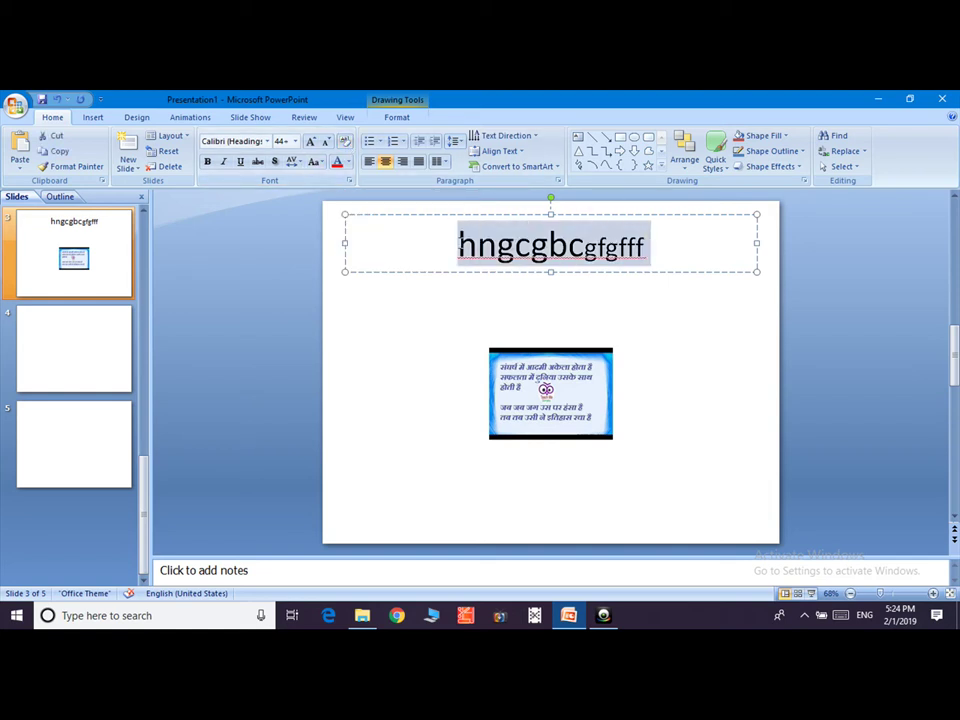
click(208, 163)
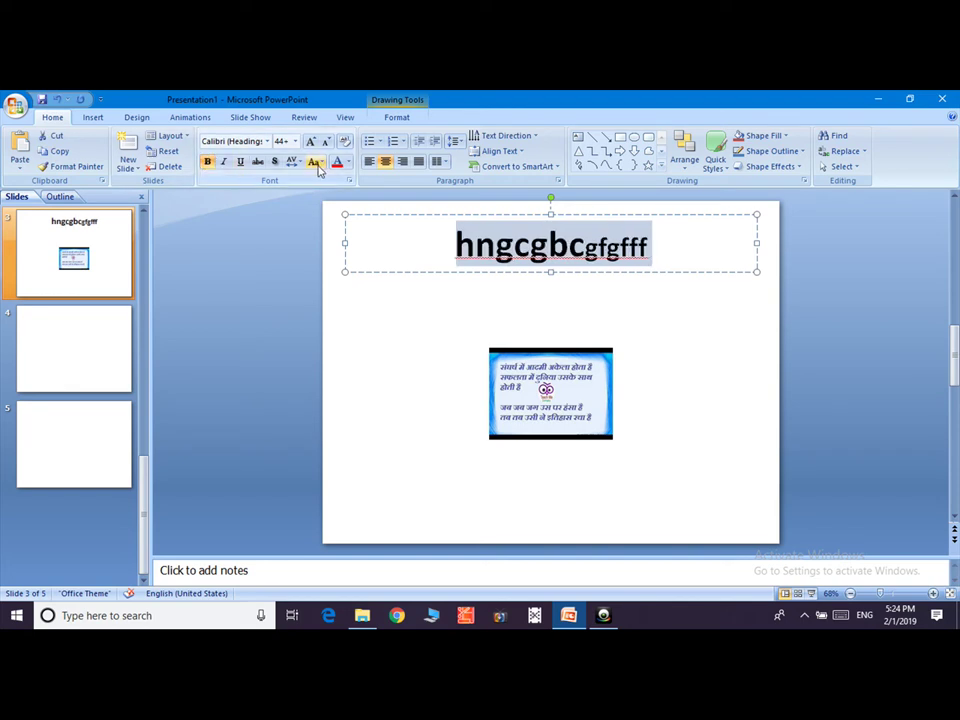
click(224, 163)
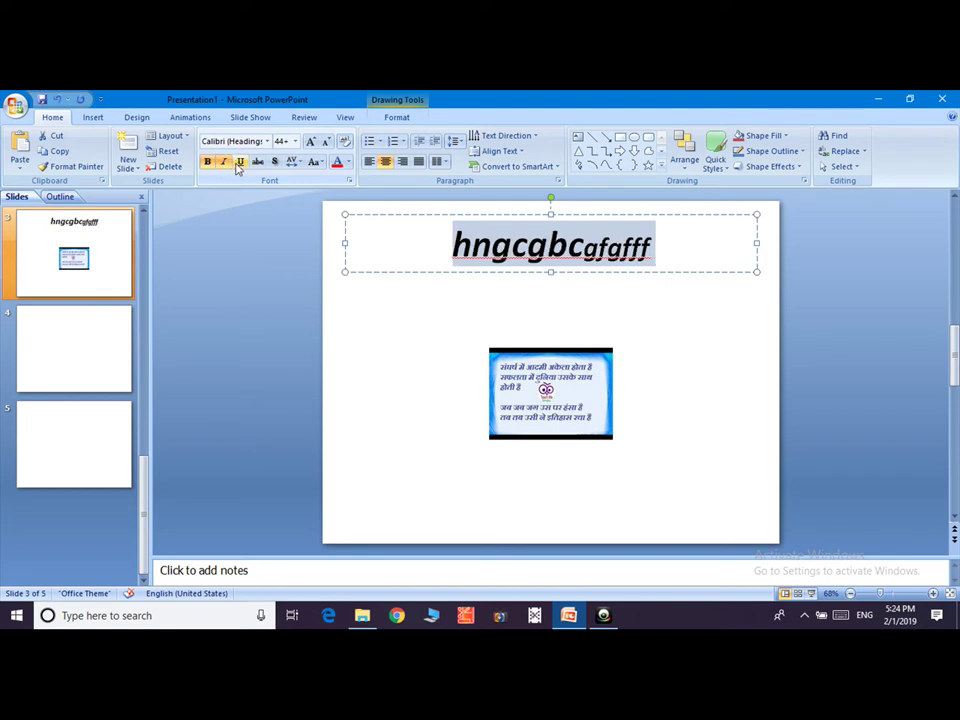
click(240, 162)
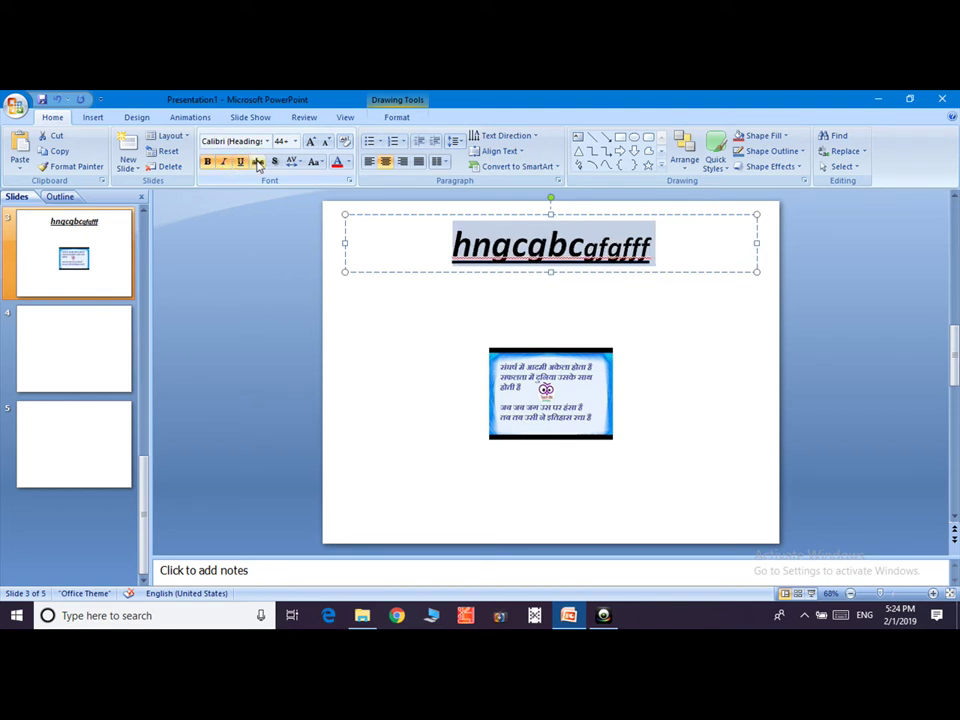
click(257, 163)
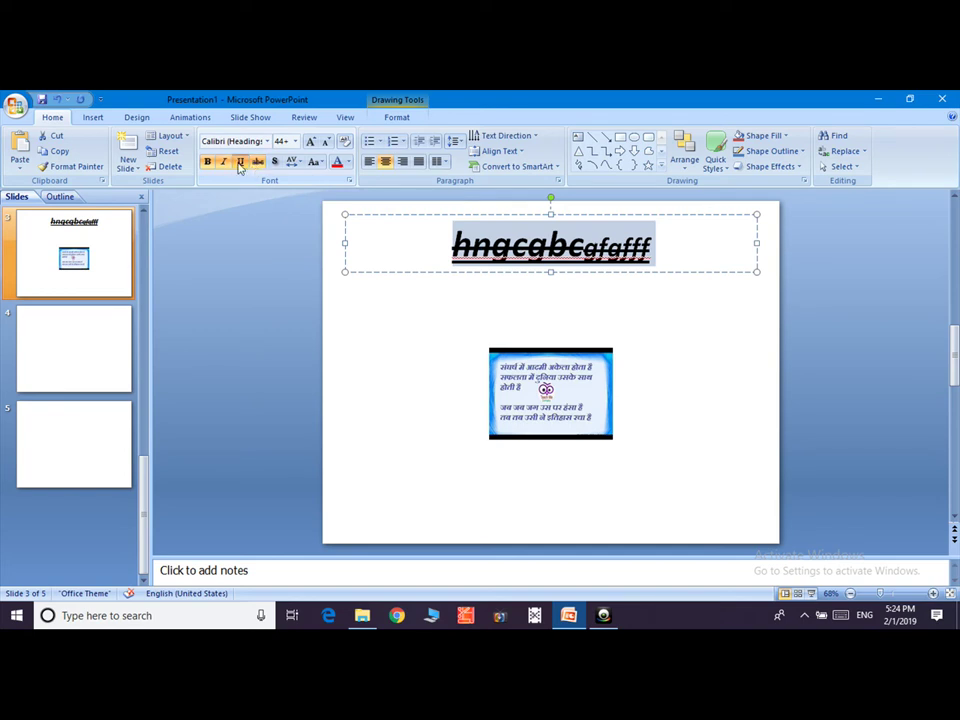
click(240, 163)
click(223, 162)
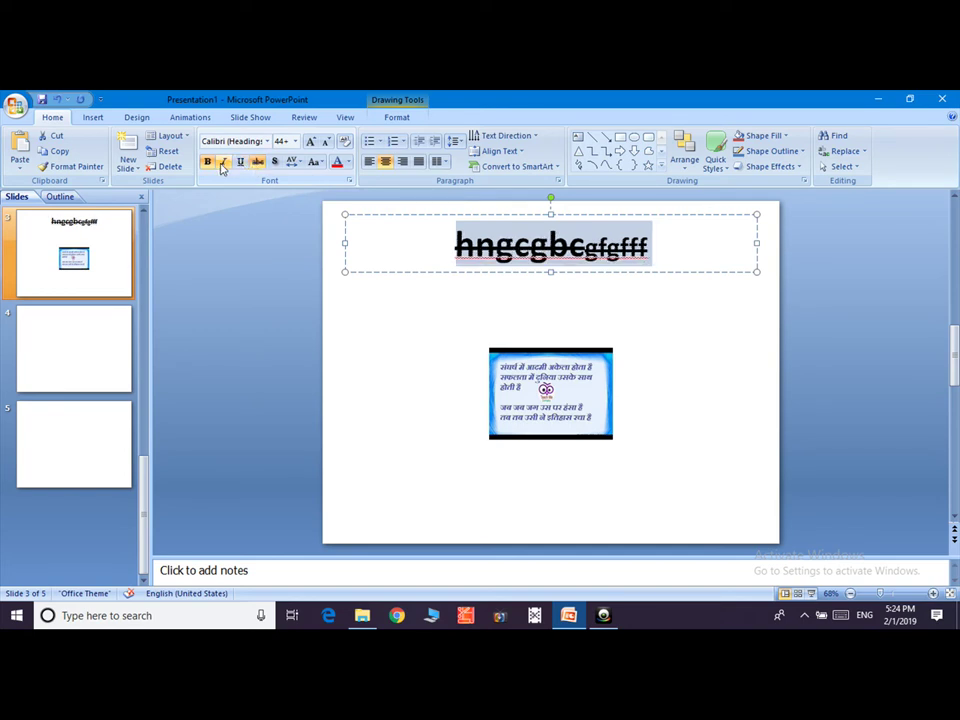
click(208, 164)
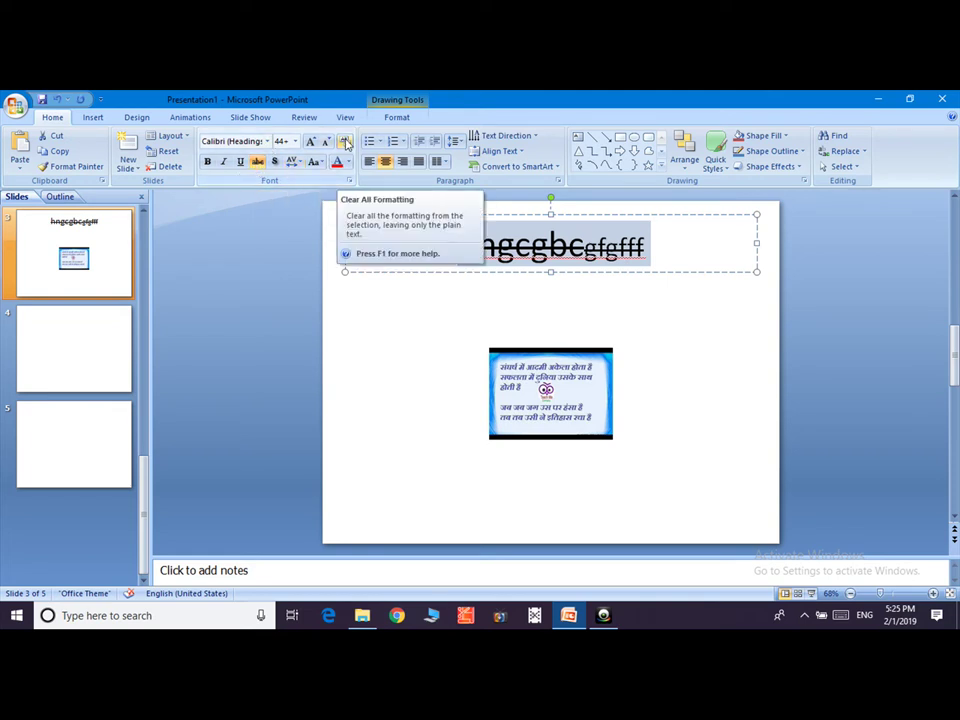
Step: Clear all formatting from the title, then apply a text shadow and remove it again
click(345, 143)
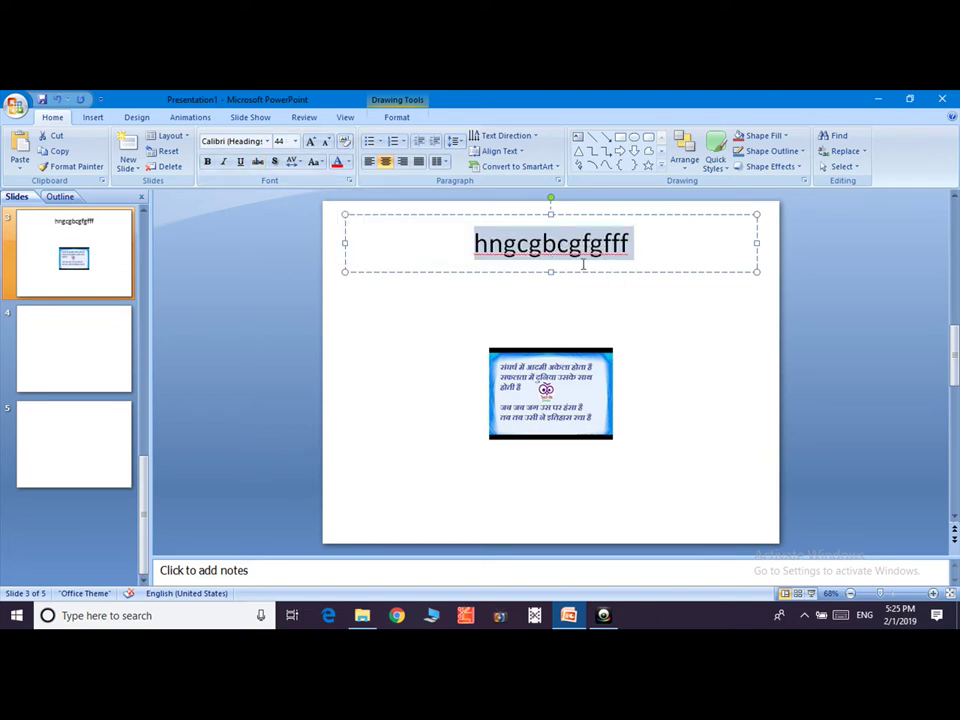
click(651, 253)
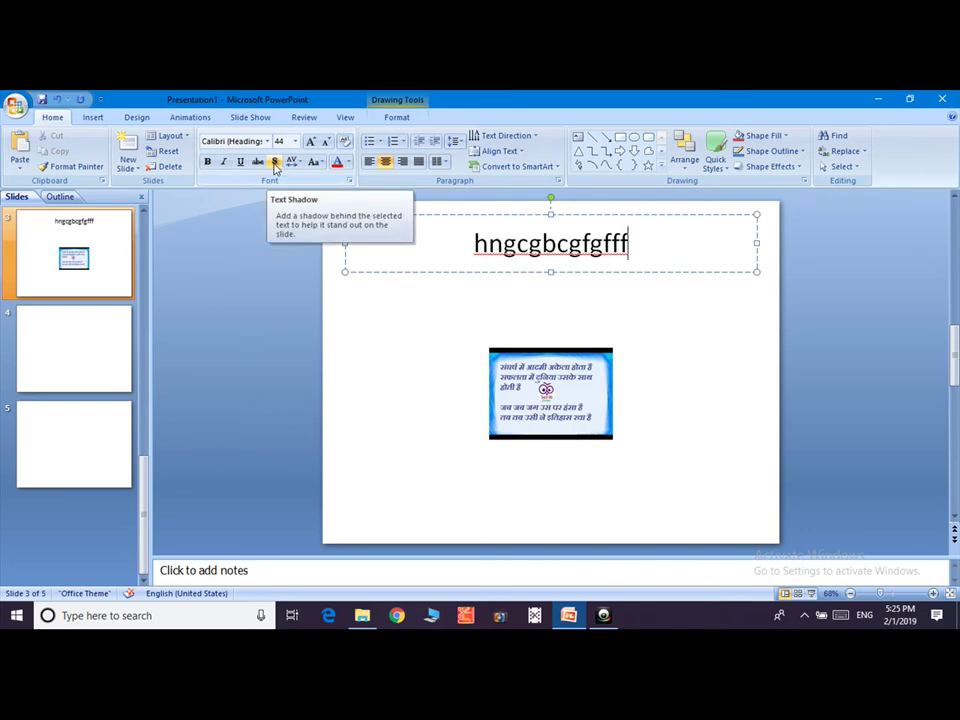
click(275, 165)
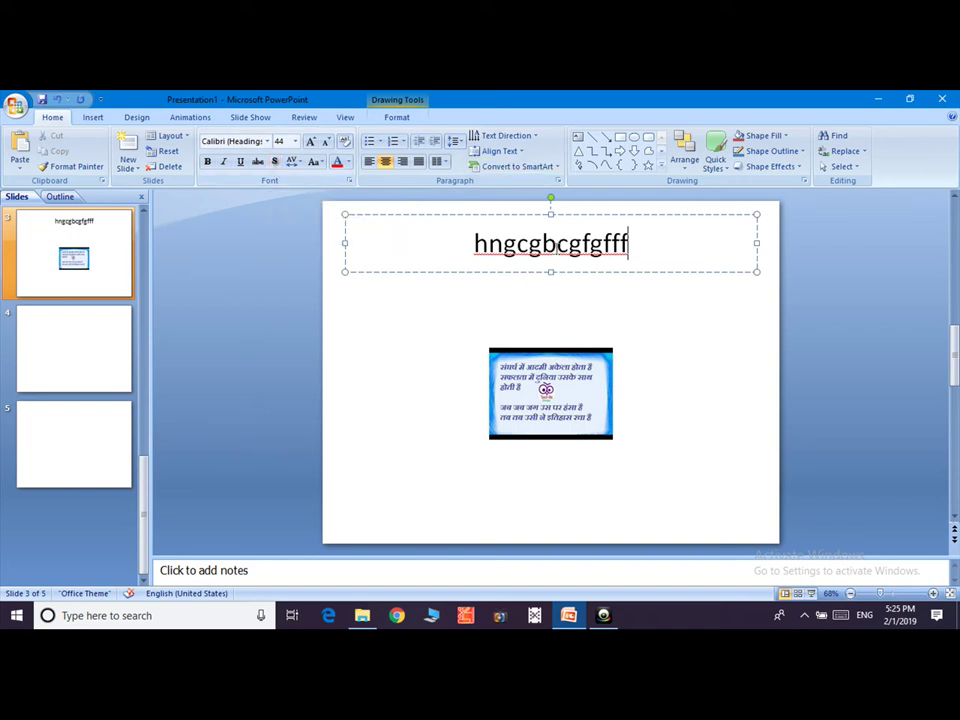
drag(630, 246, 473, 244)
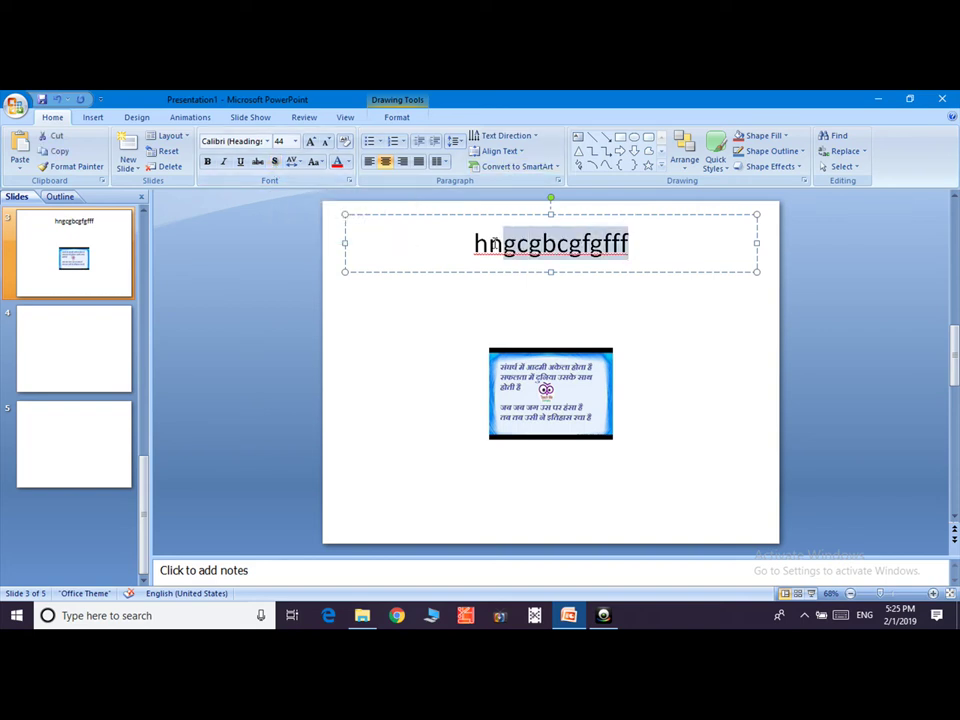
click(276, 165)
click(687, 251)
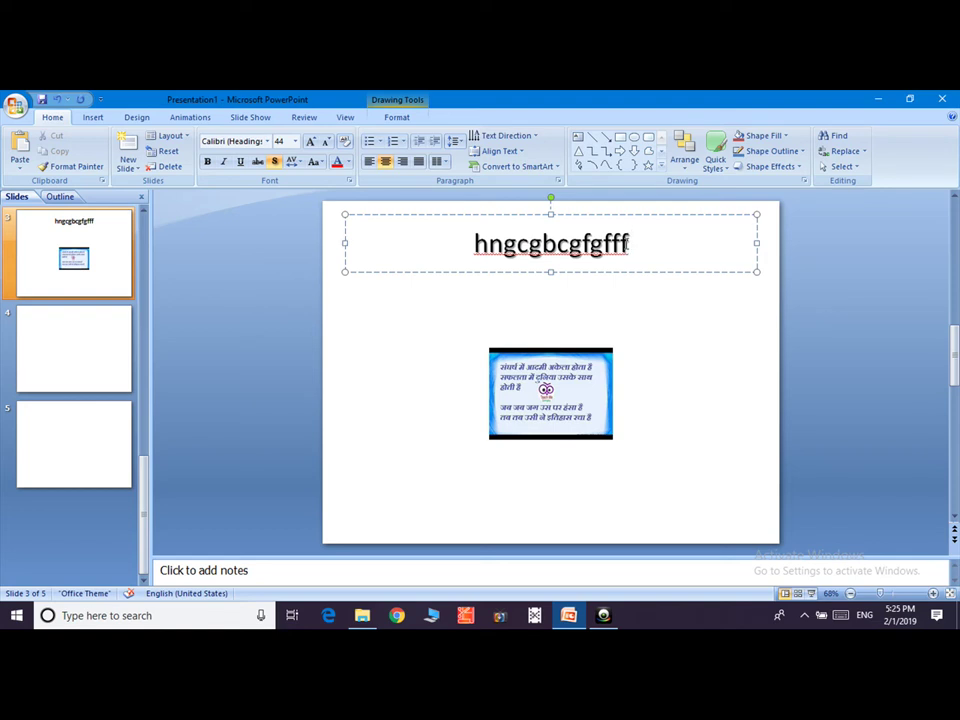
key(shift+Left)
key(shift+Left)
key(shift+Left)
key(shift+Left)
key(shift+Left)
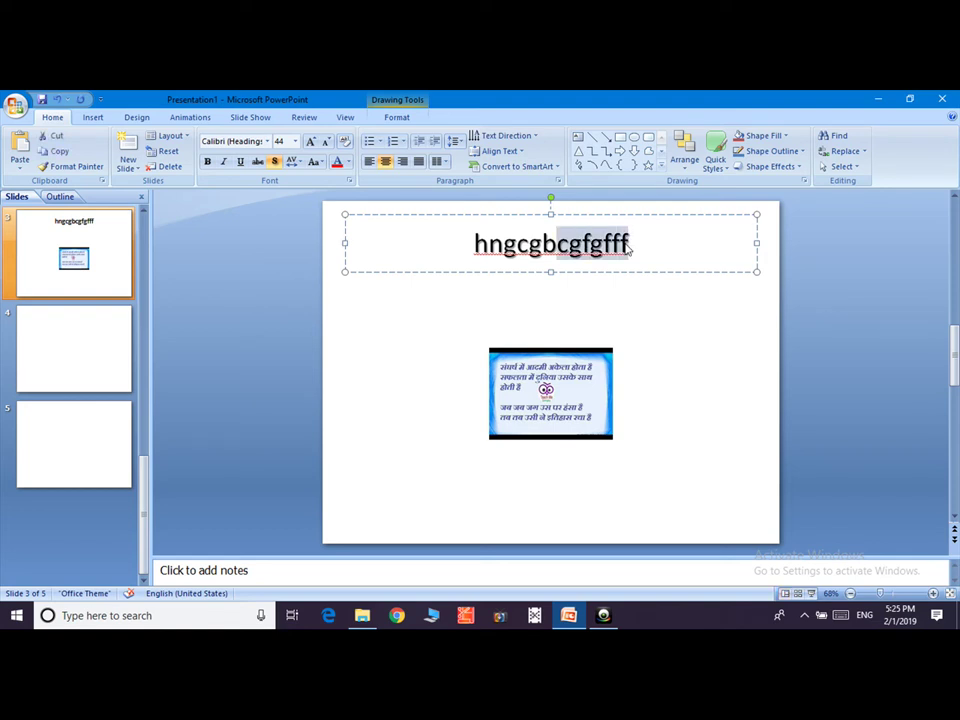
key(shift+Left)
key(shift+Left)
key(shift+Left)
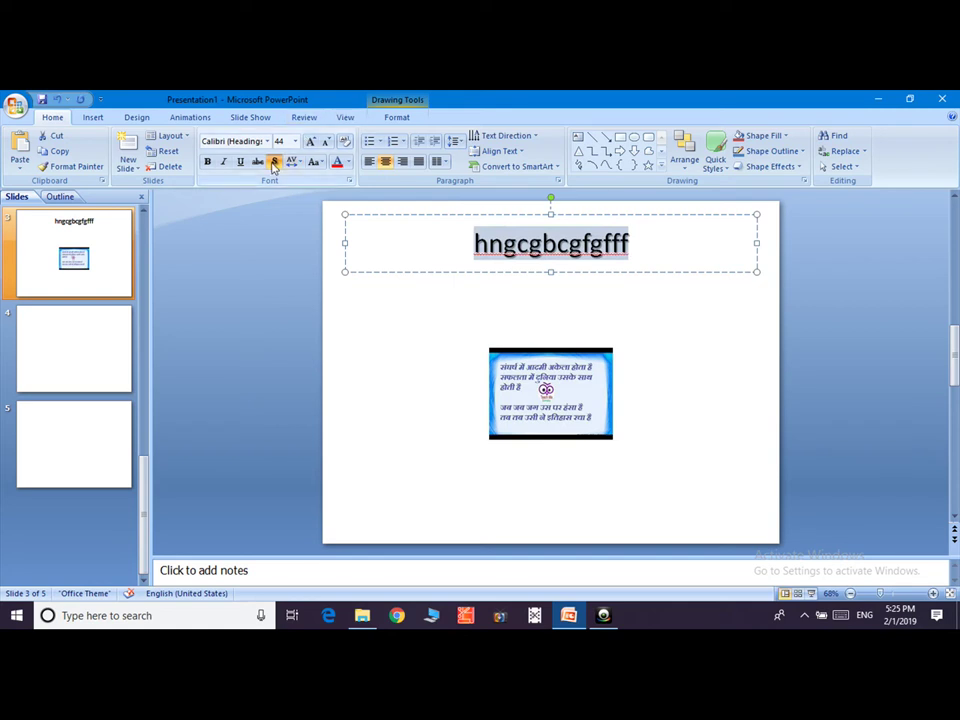
click(274, 161)
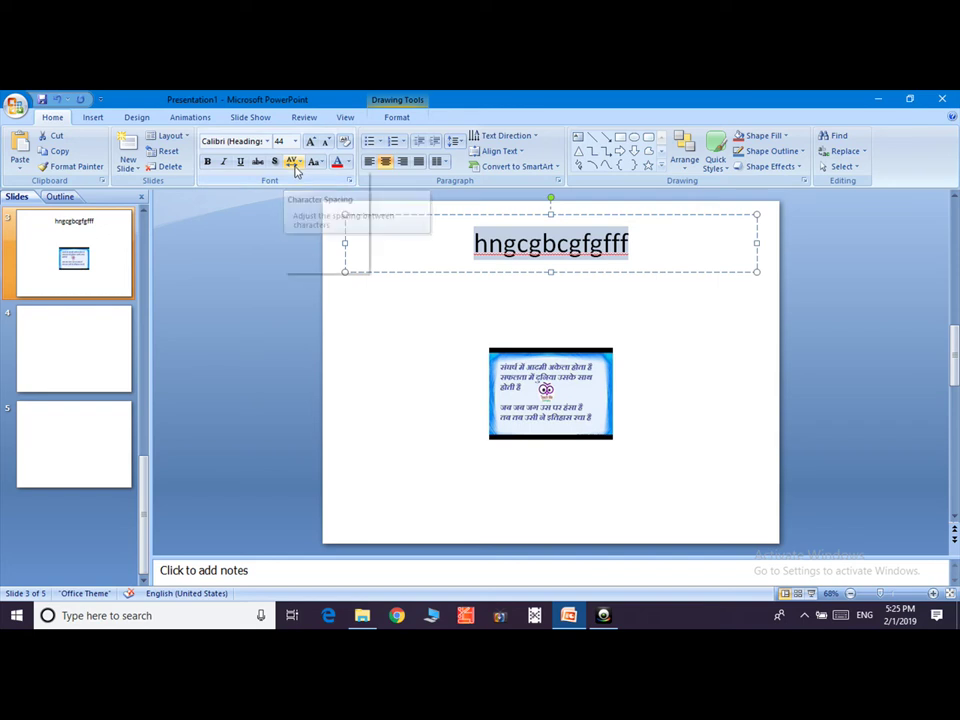
Step: Try Very Tight and Tight character spacing on the title, settling on Very Loose
click(295, 170)
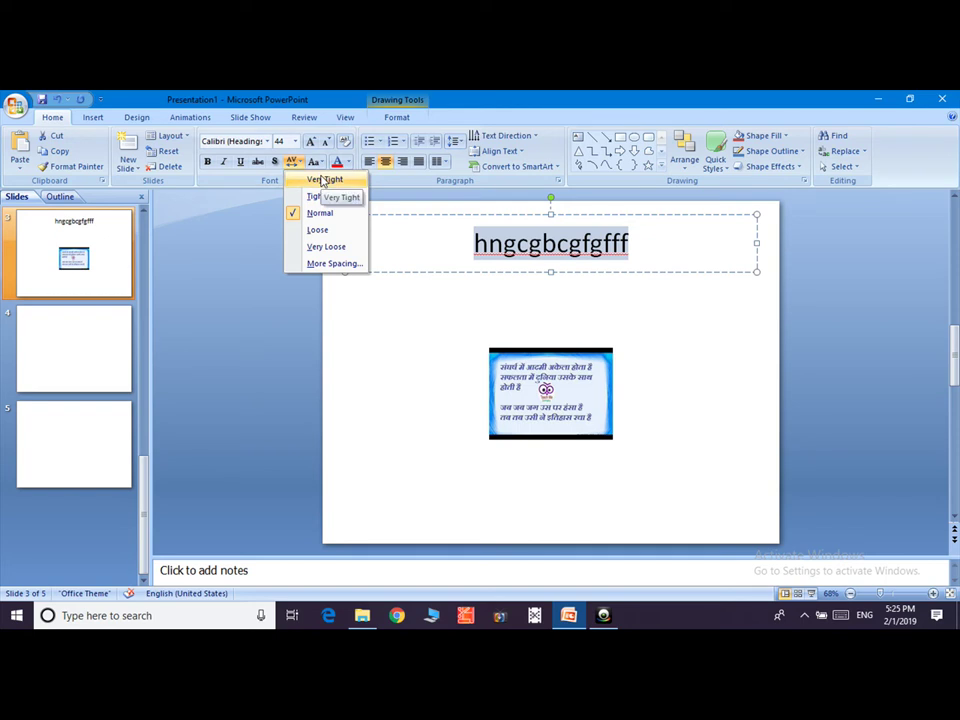
click(322, 180)
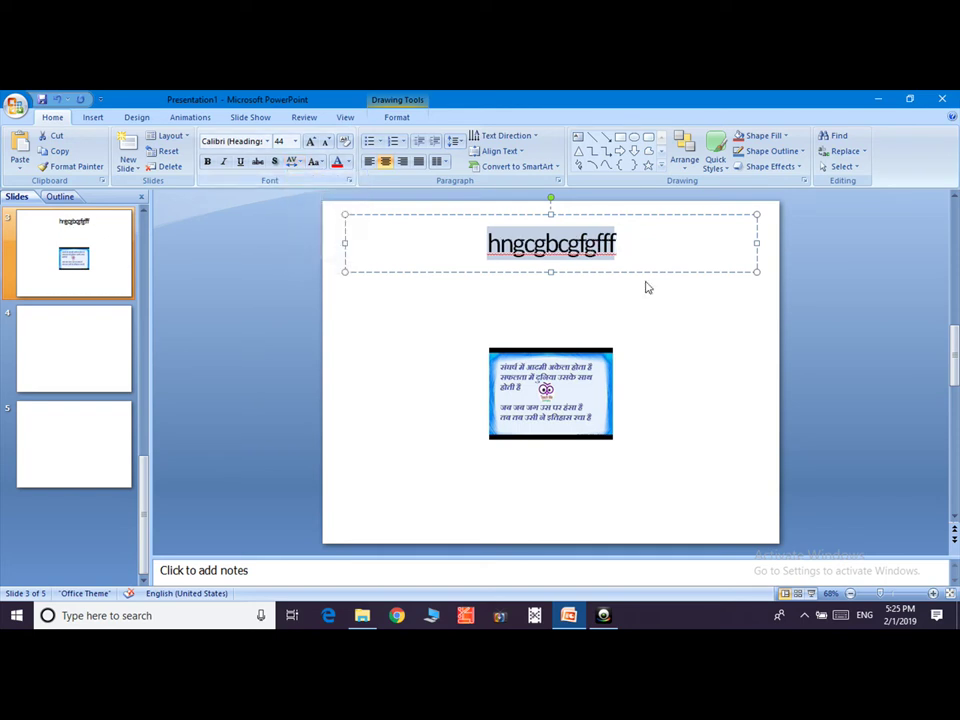
click(296, 163)
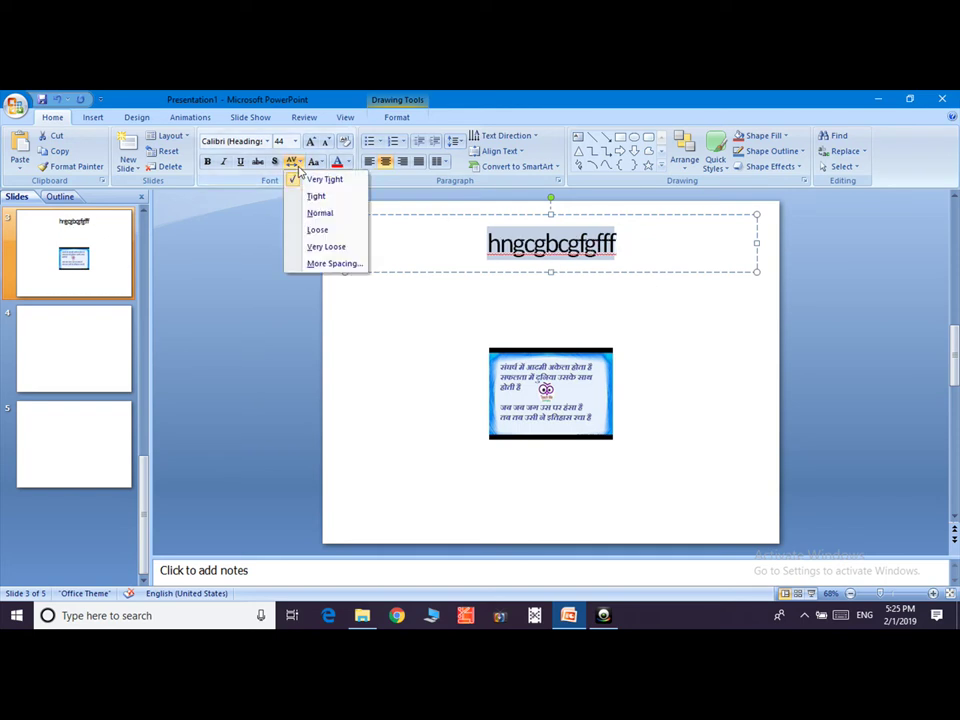
click(311, 196)
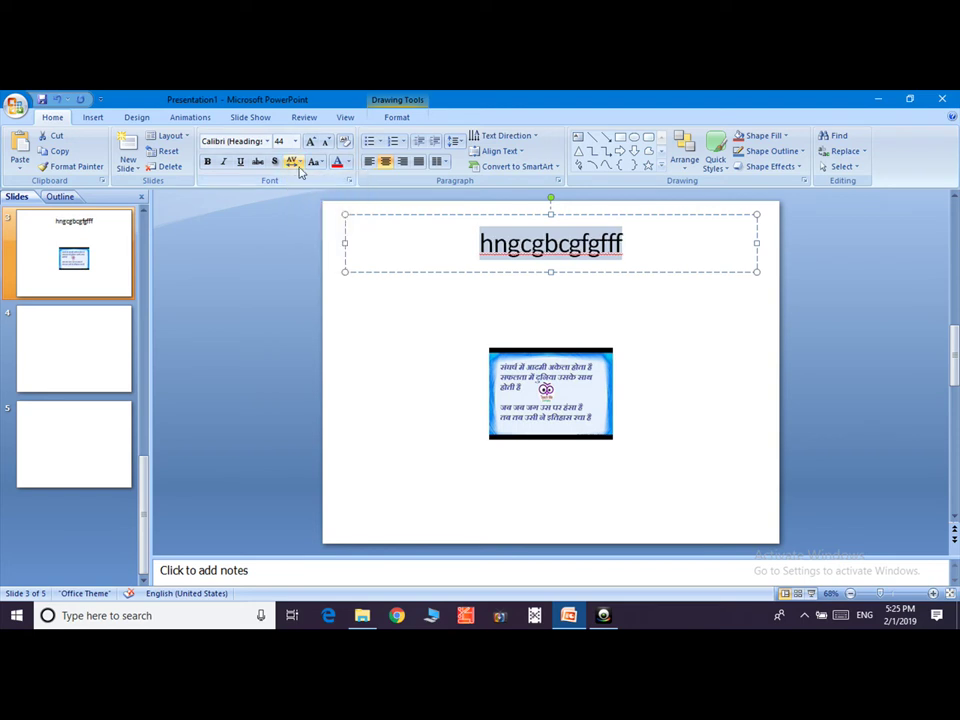
click(294, 163)
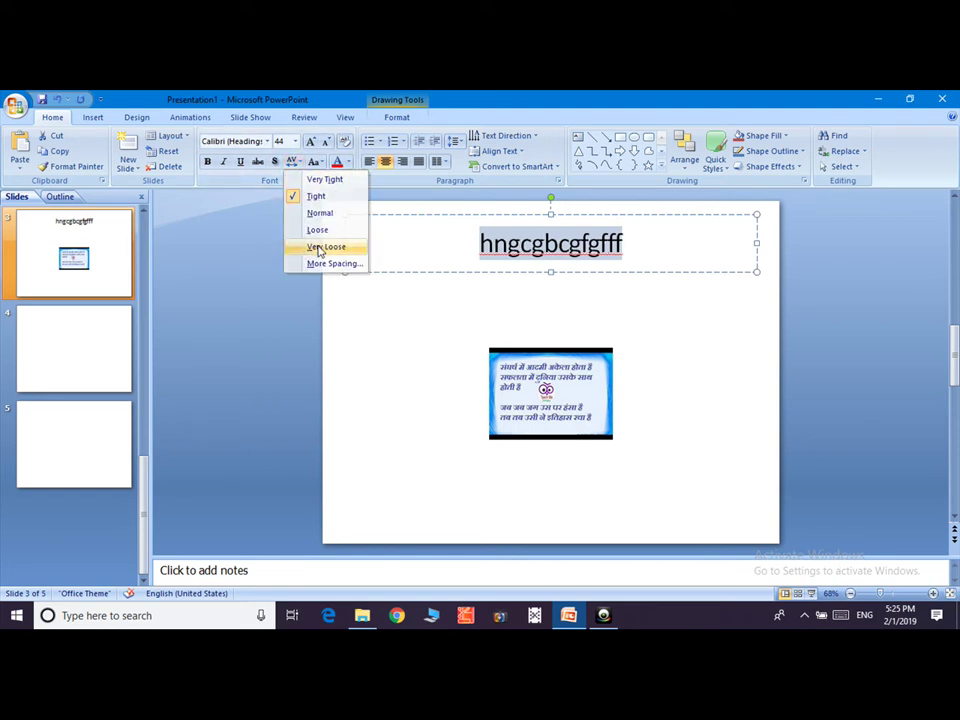
click(318, 247)
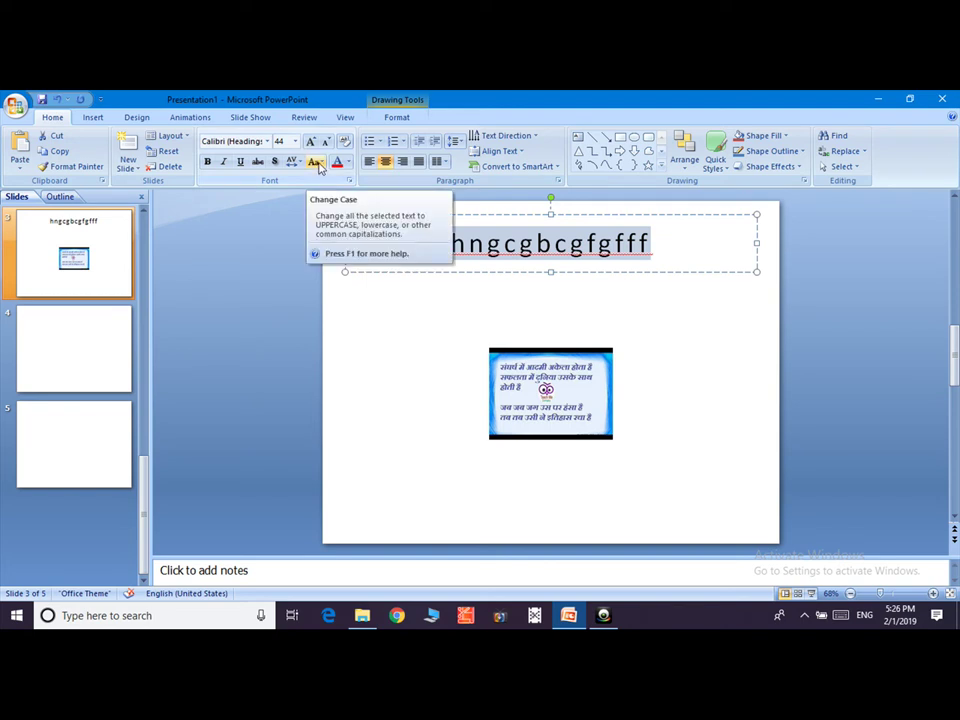
Step: Cycle the title through UPPERCASE, lowercase and Capitalize Each Word, ending on tOGGLE cASE
click(318, 165)
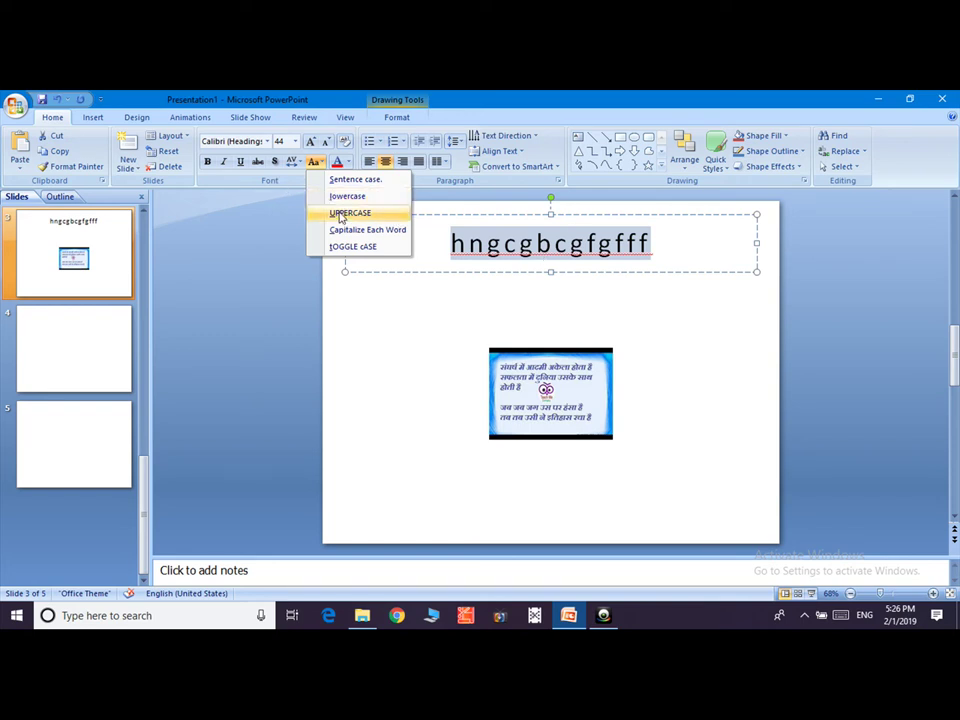
click(341, 214)
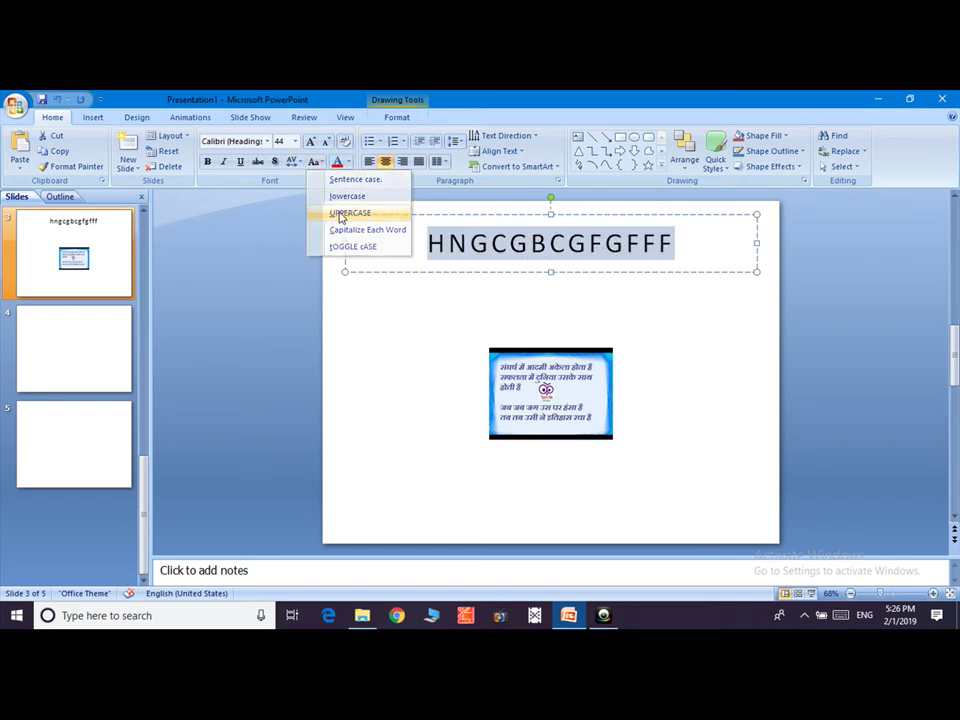
click(316, 162)
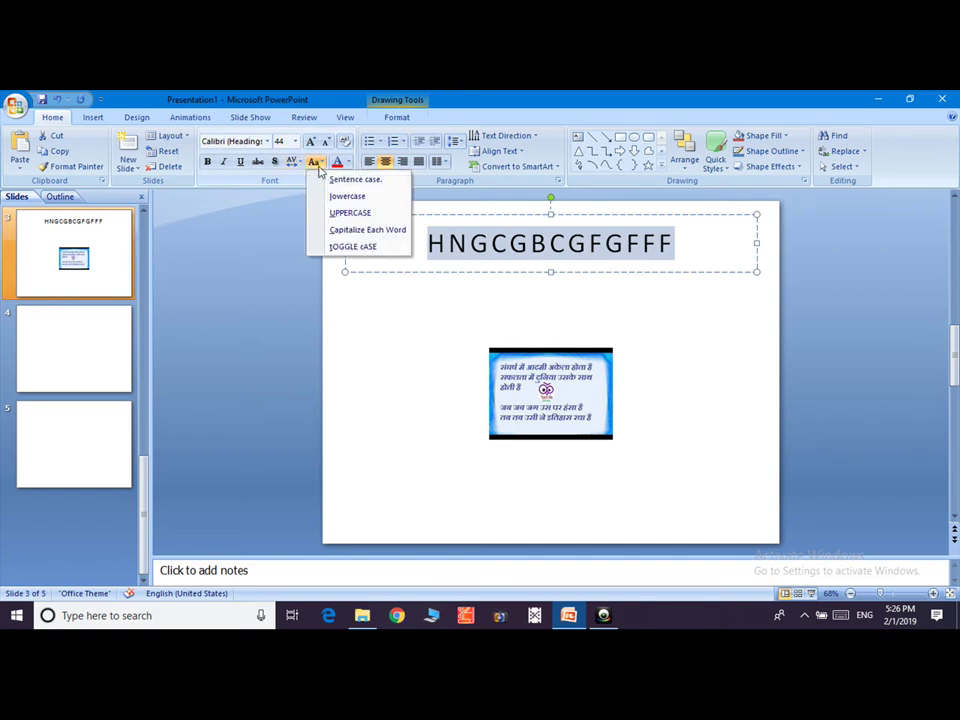
click(370, 198)
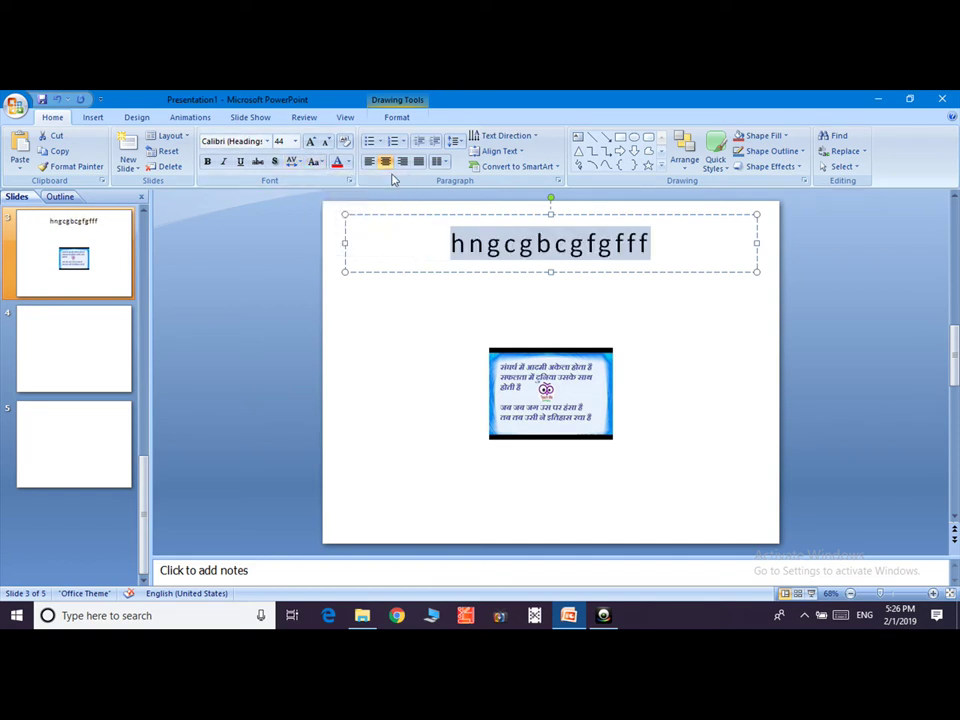
click(316, 162)
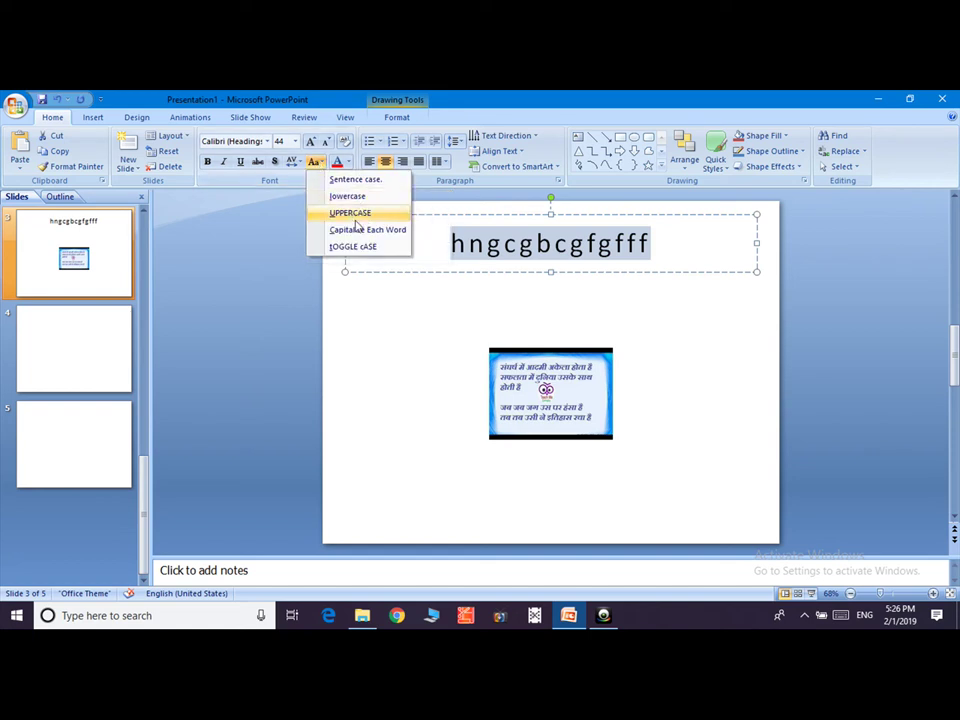
click(361, 230)
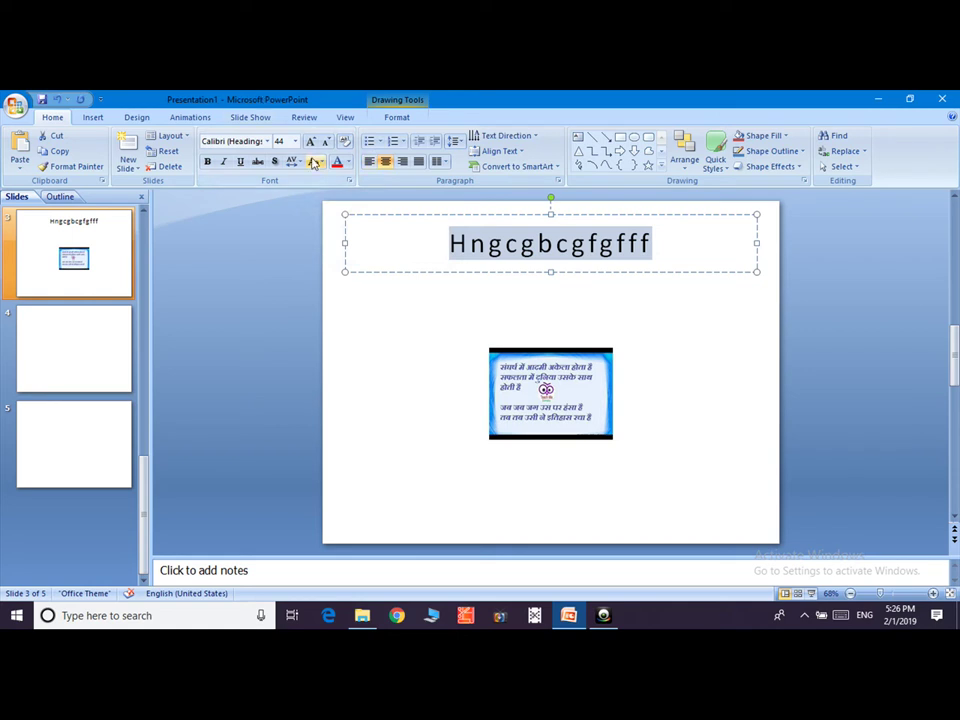
click(316, 163)
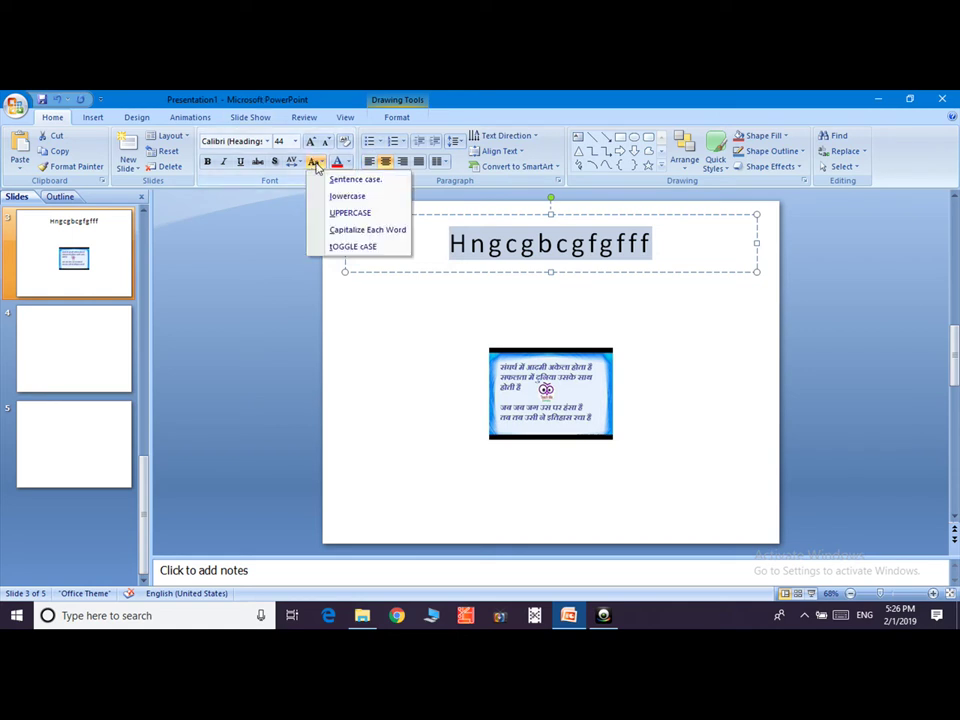
click(339, 249)
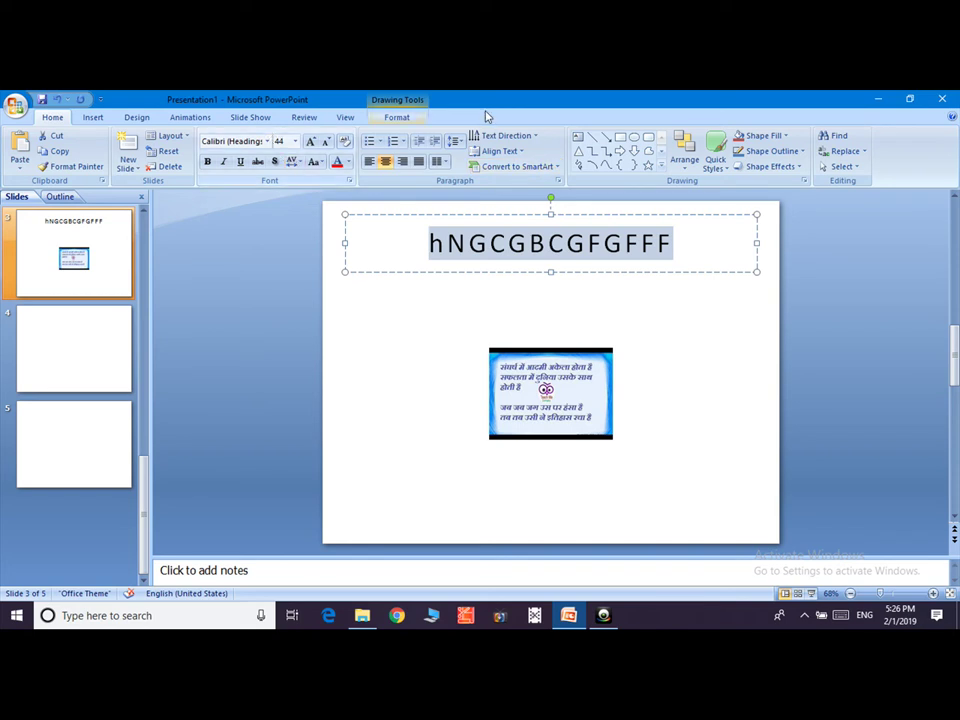
Step: Bullet the title, delete its text, switch it to numbering, and add a Title and Content slide
click(370, 142)
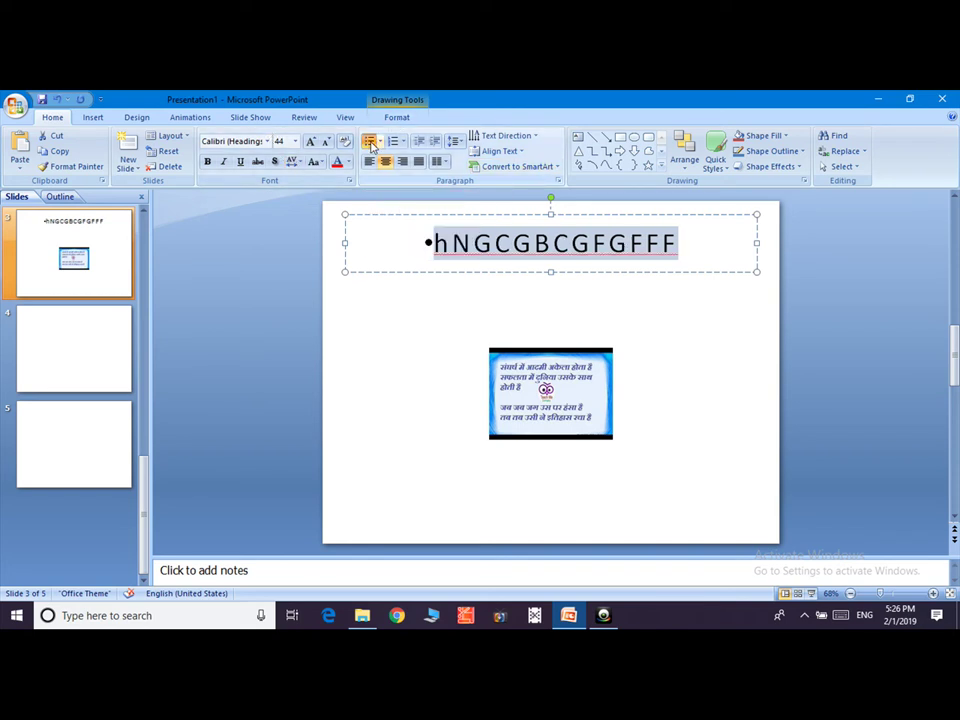
key(Delete)
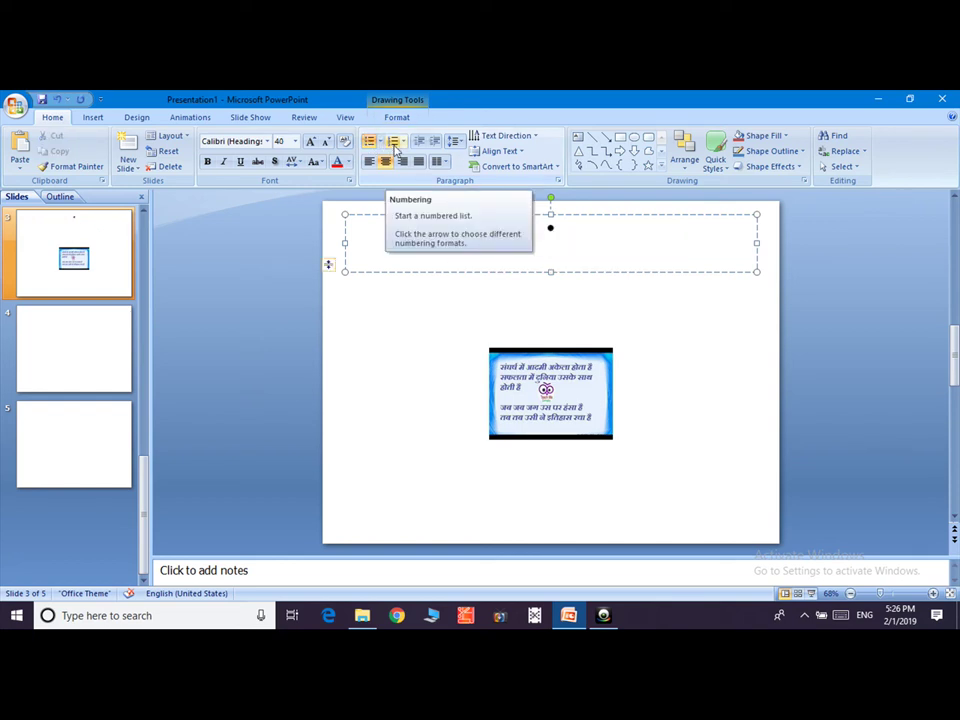
click(393, 142)
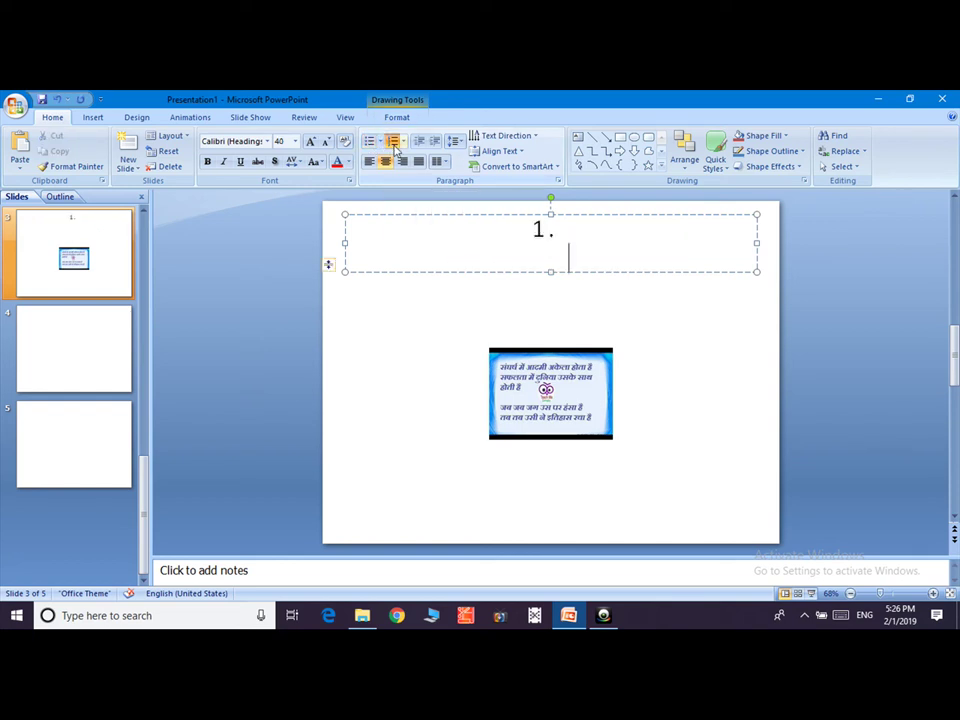
click(127, 148)
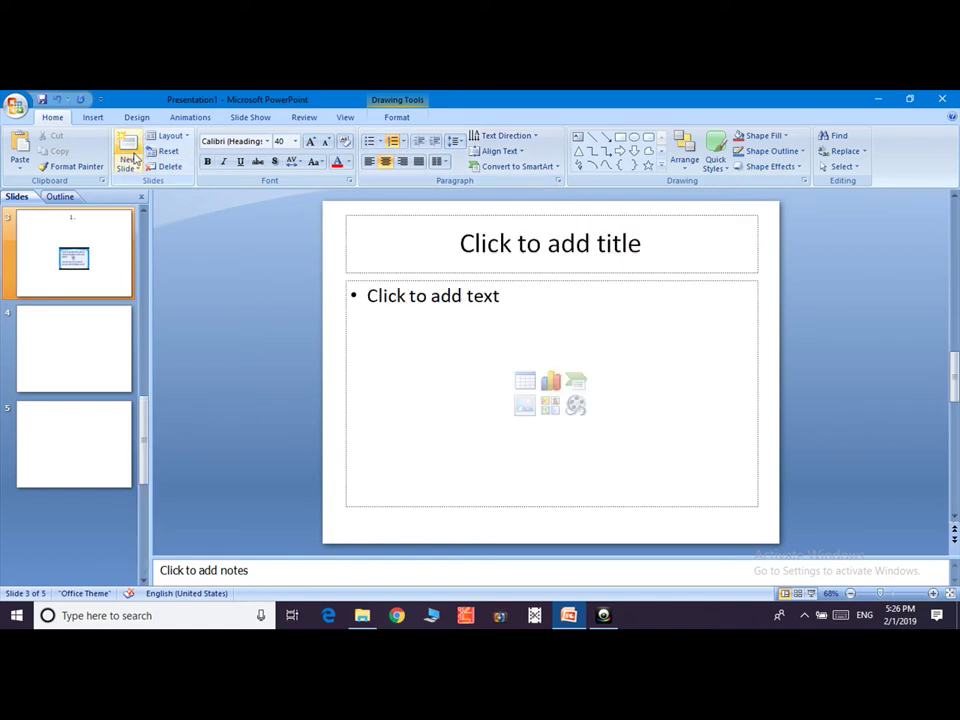
click(368, 295)
text(hyf)
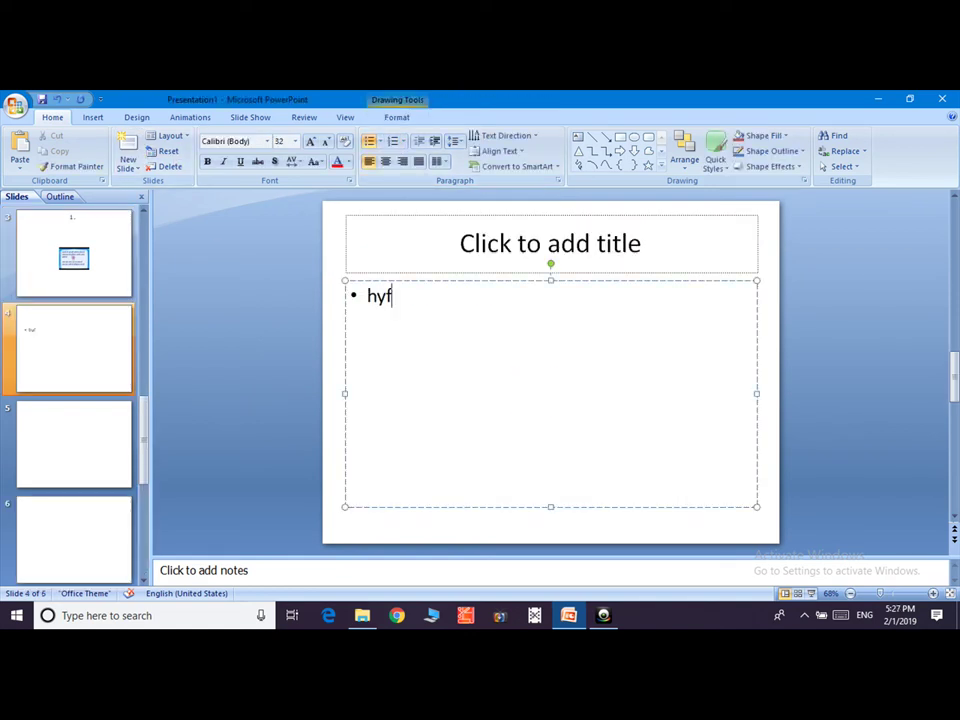
text(yhj)
key(Return)
text(yfht)
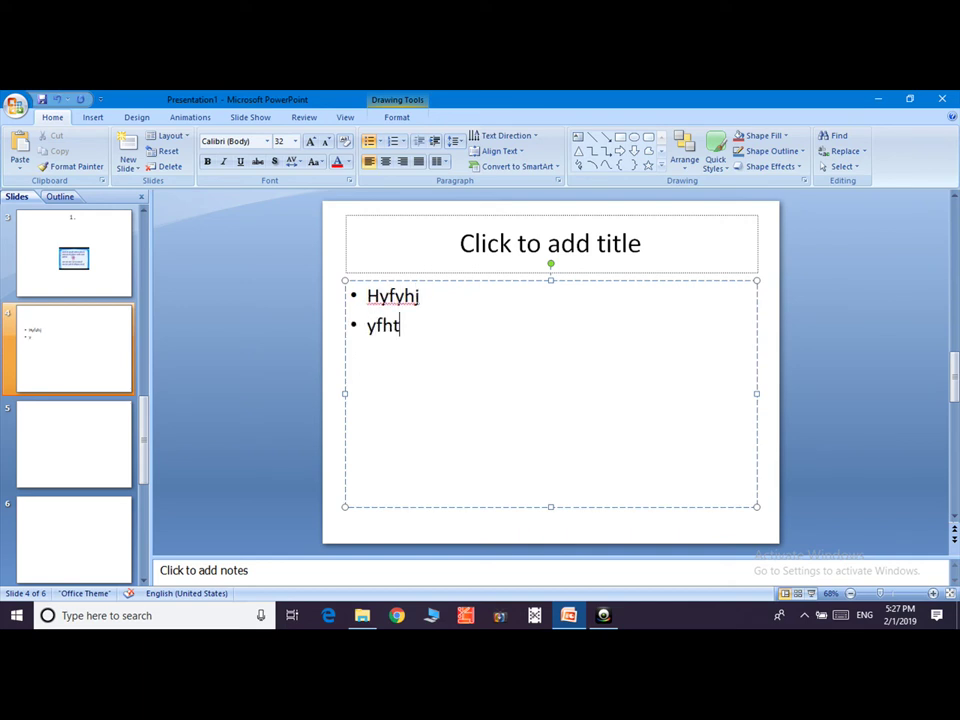
text(fhg)
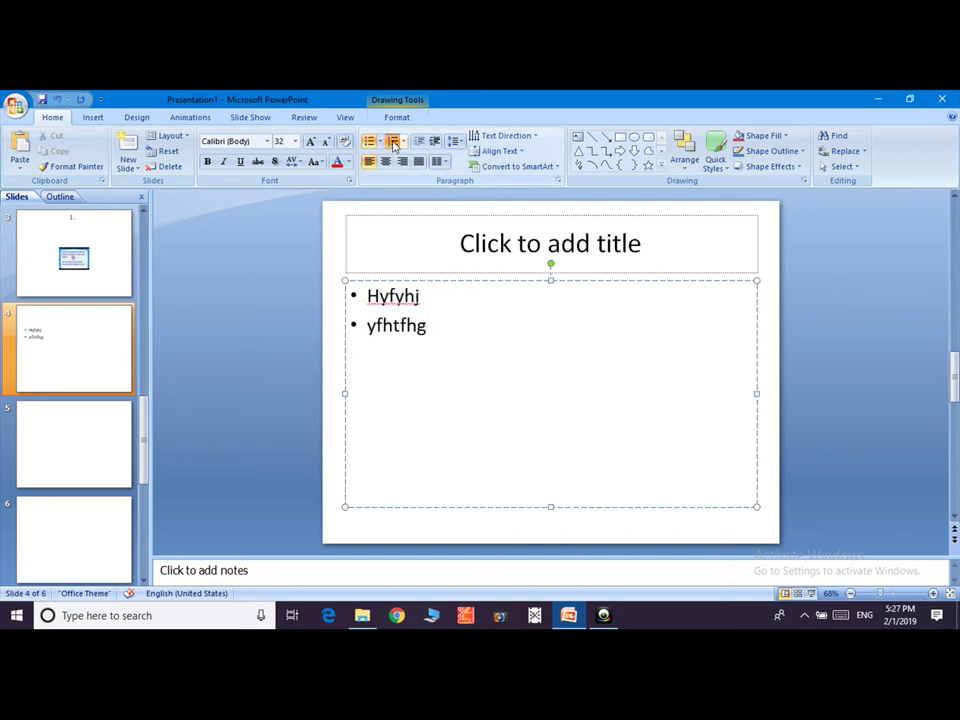
click(393, 141)
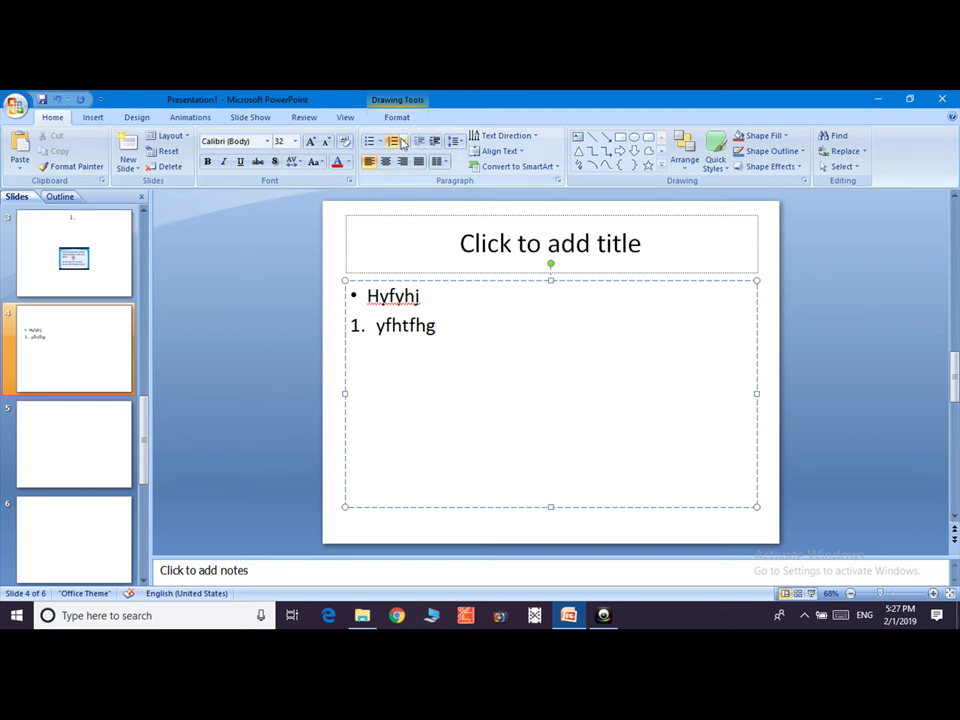
click(401, 143)
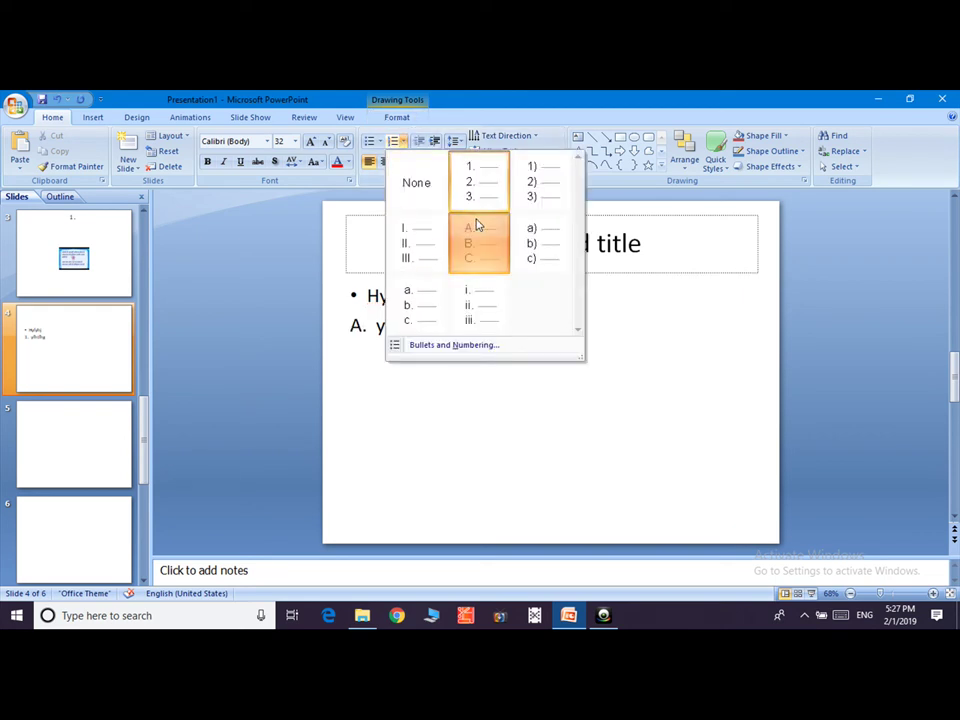
click(476, 221)
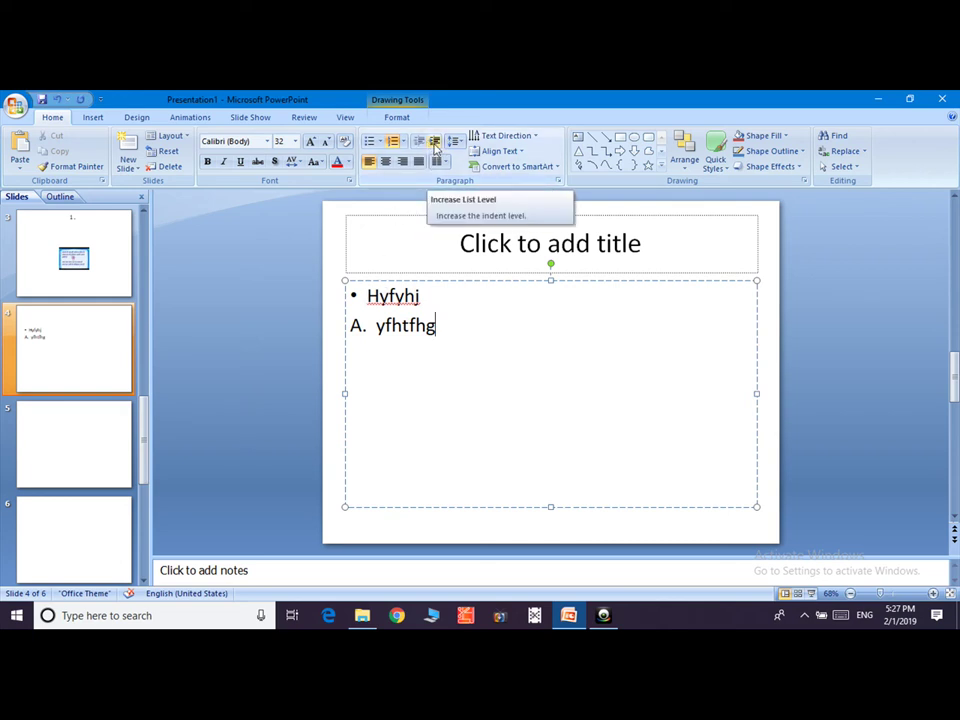
click(435, 146)
click(435, 146)
click(435, 146)
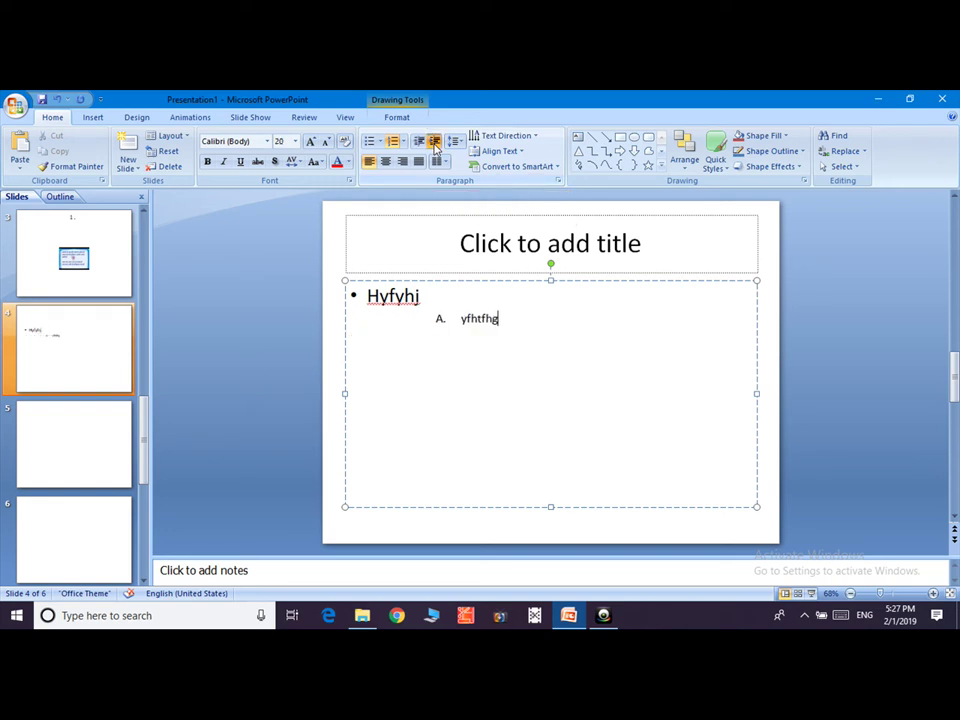
click(435, 146)
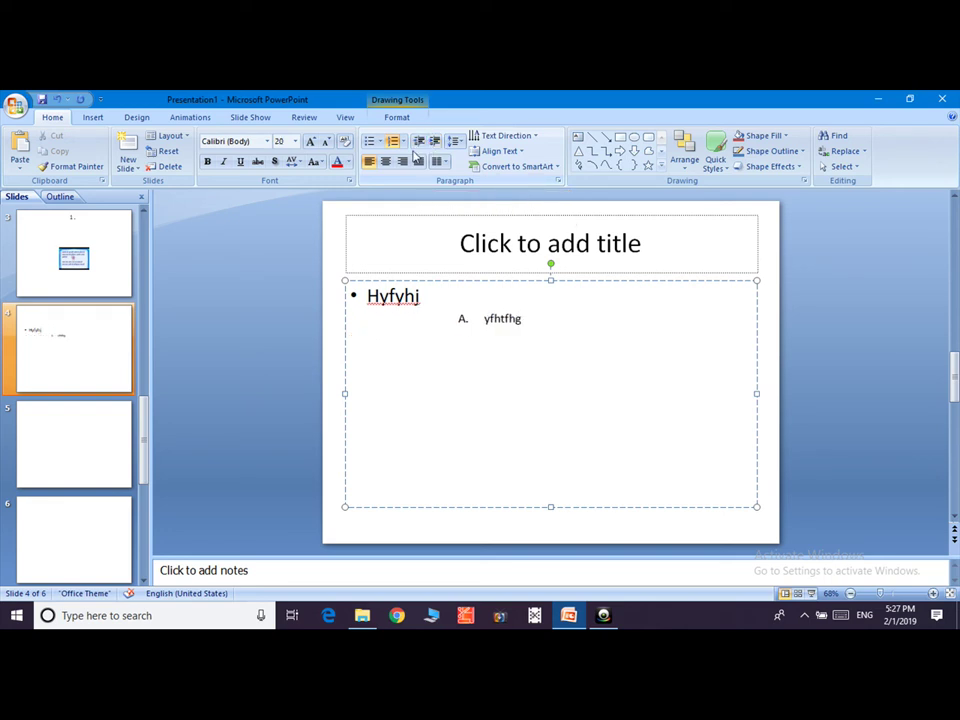
click(421, 296)
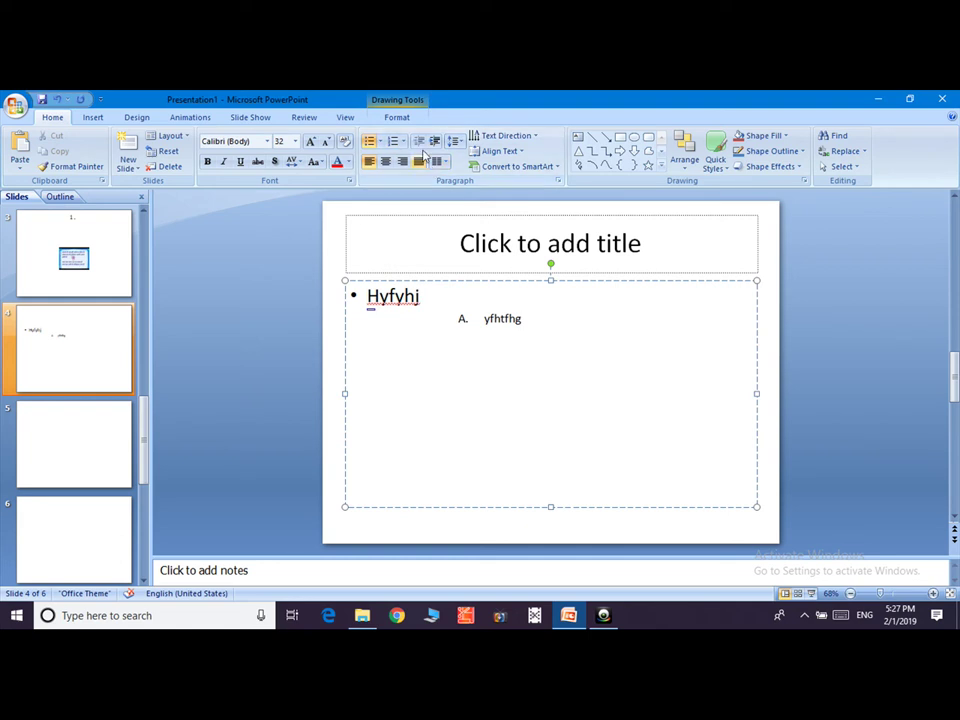
click(436, 142)
click(436, 142)
click(436, 142)
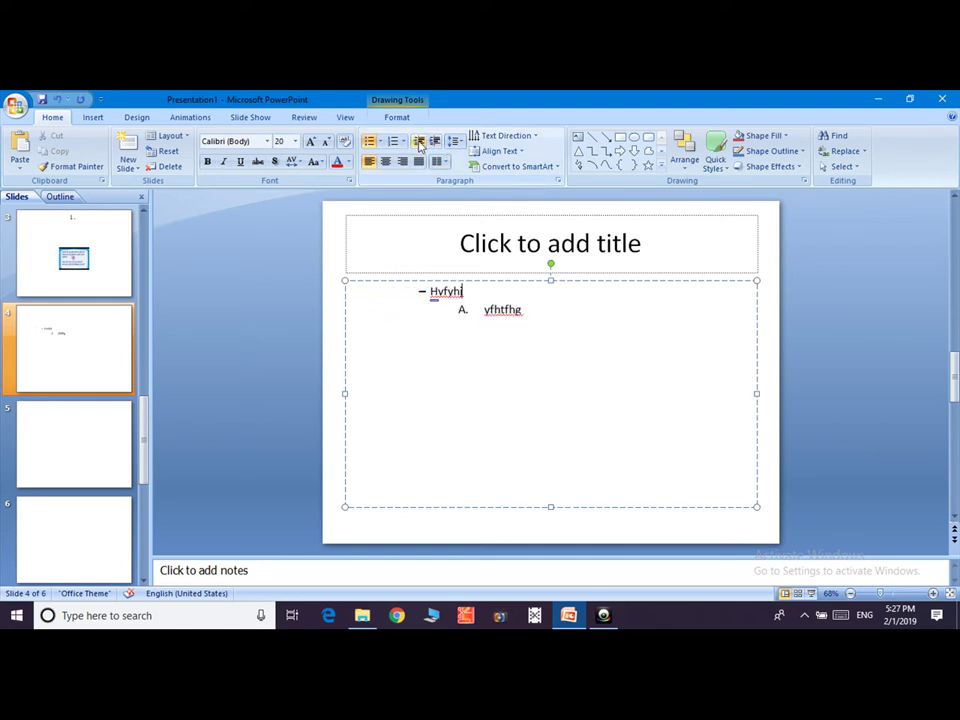
click(420, 143)
click(420, 143)
click(420, 143)
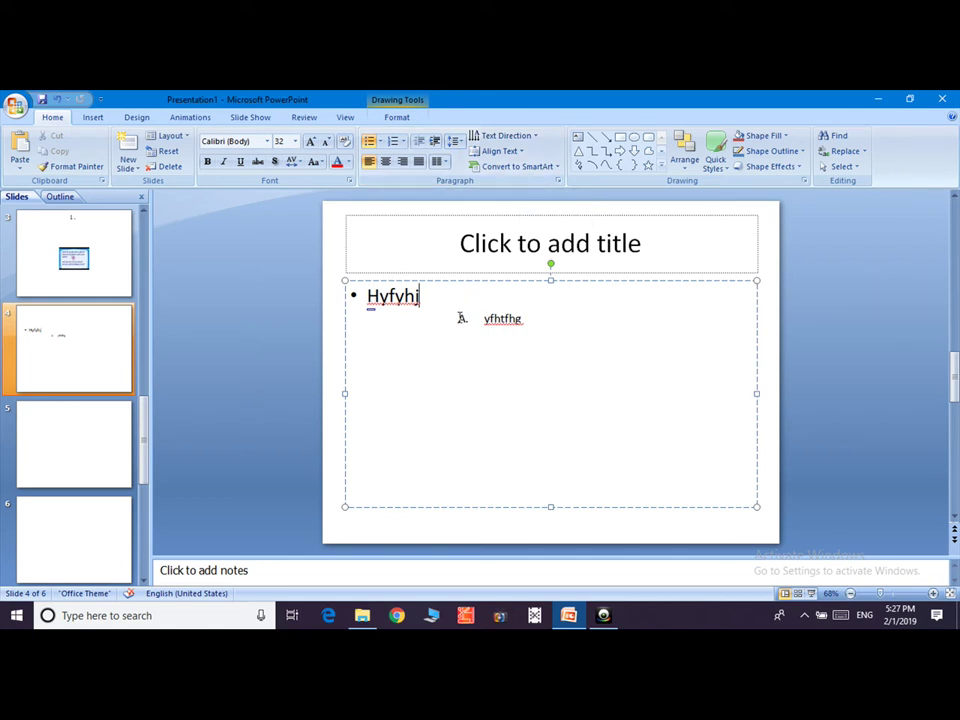
click(462, 318)
key(BackSpace)
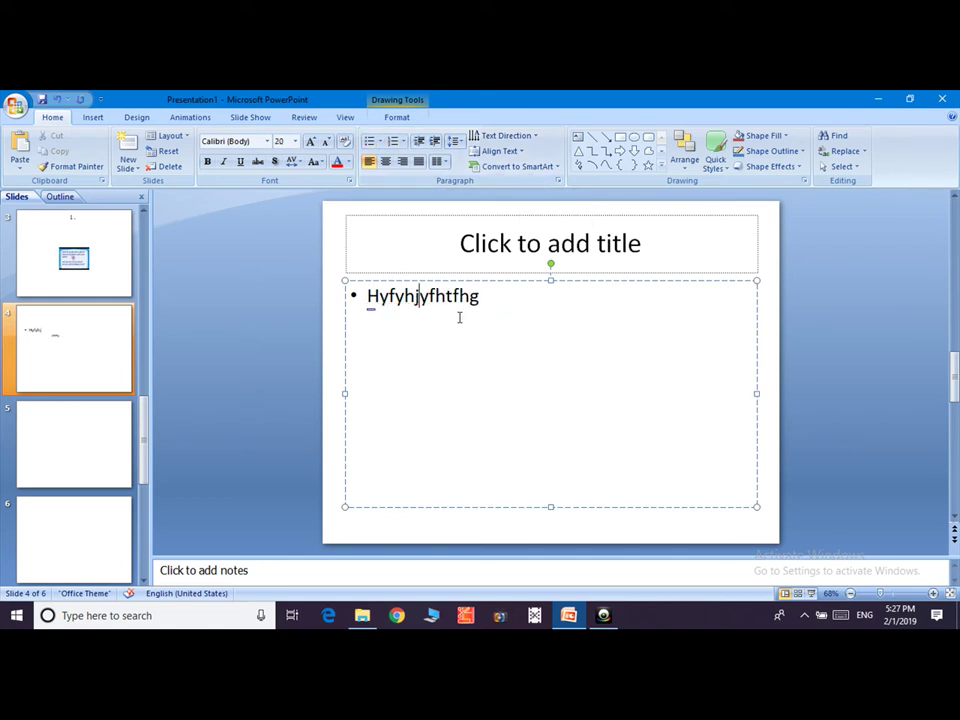
key(Return)
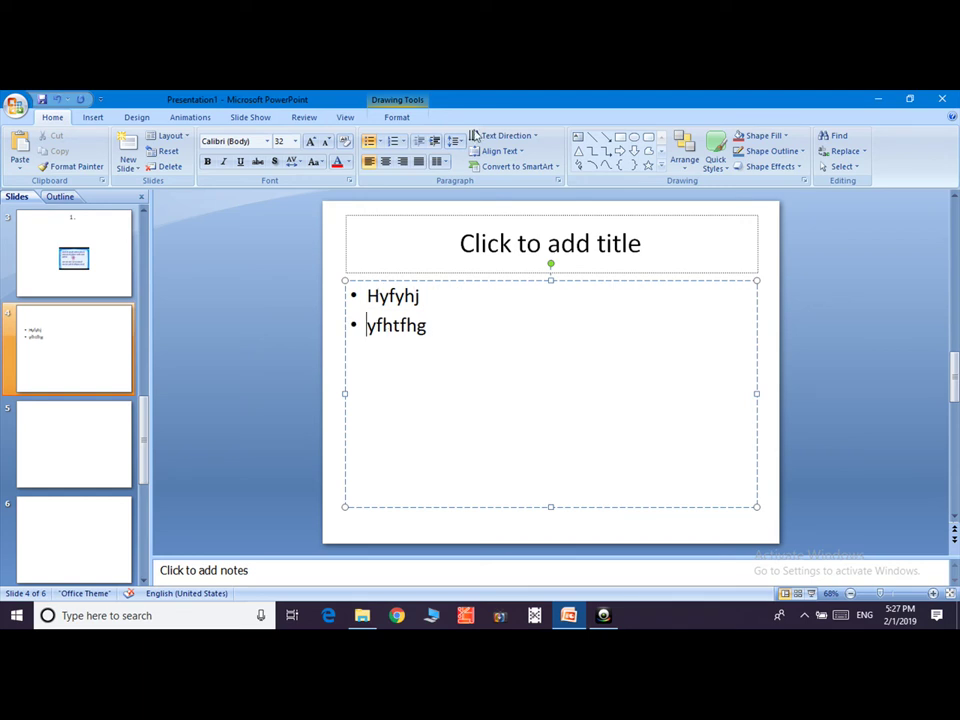
Step: Set the two slide 4 bullet lines to 1.5 line spacing, then 3.0
drag(367, 295, 403, 358)
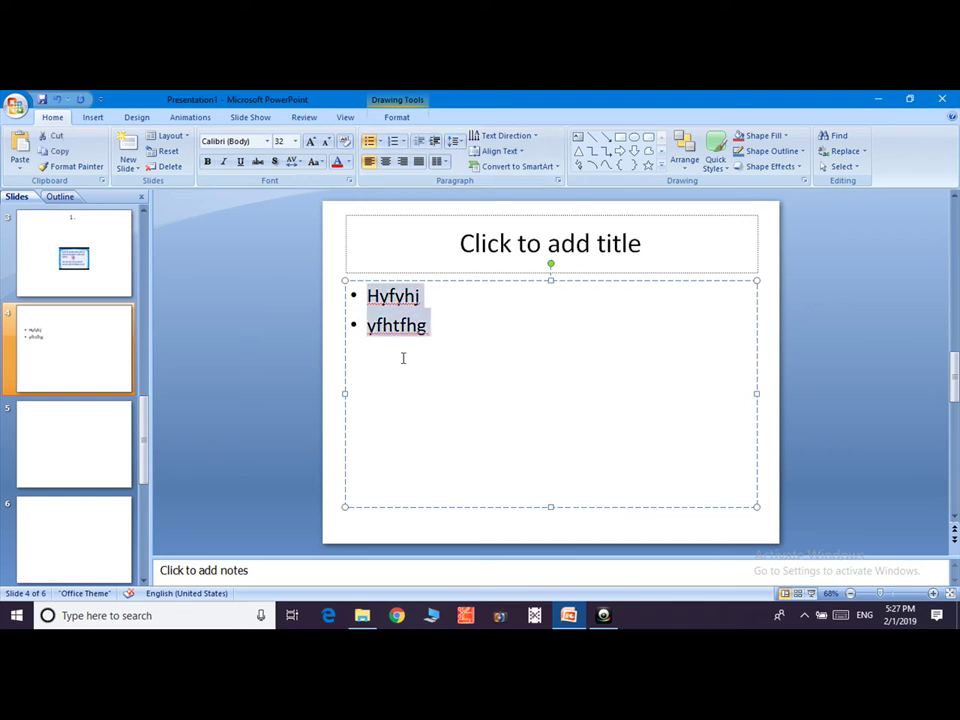
click(455, 141)
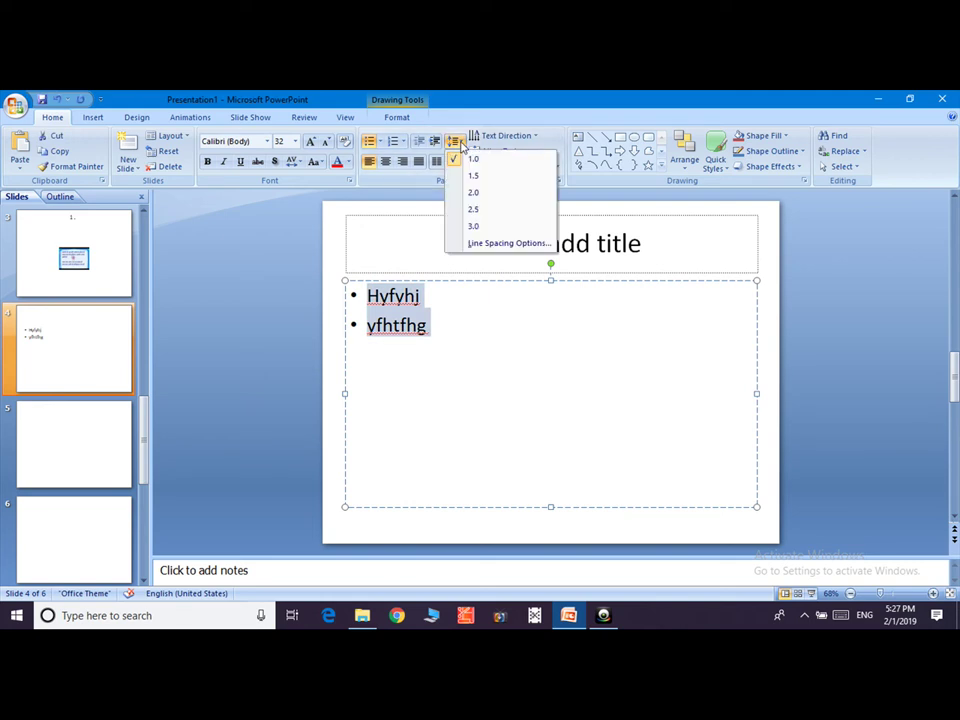
click(474, 178)
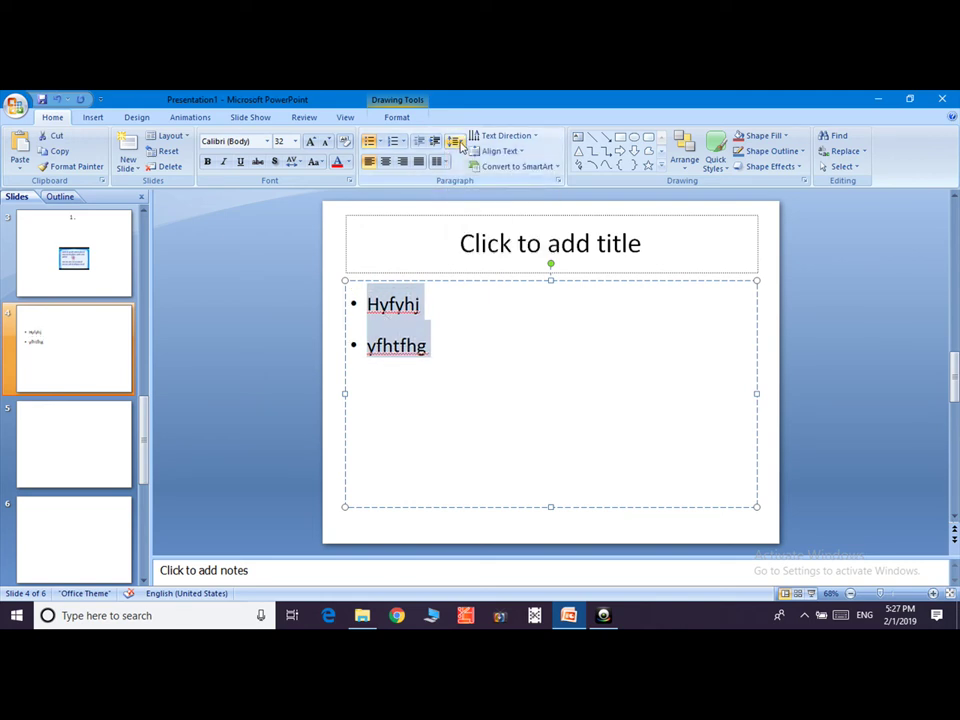
click(455, 141)
click(460, 225)
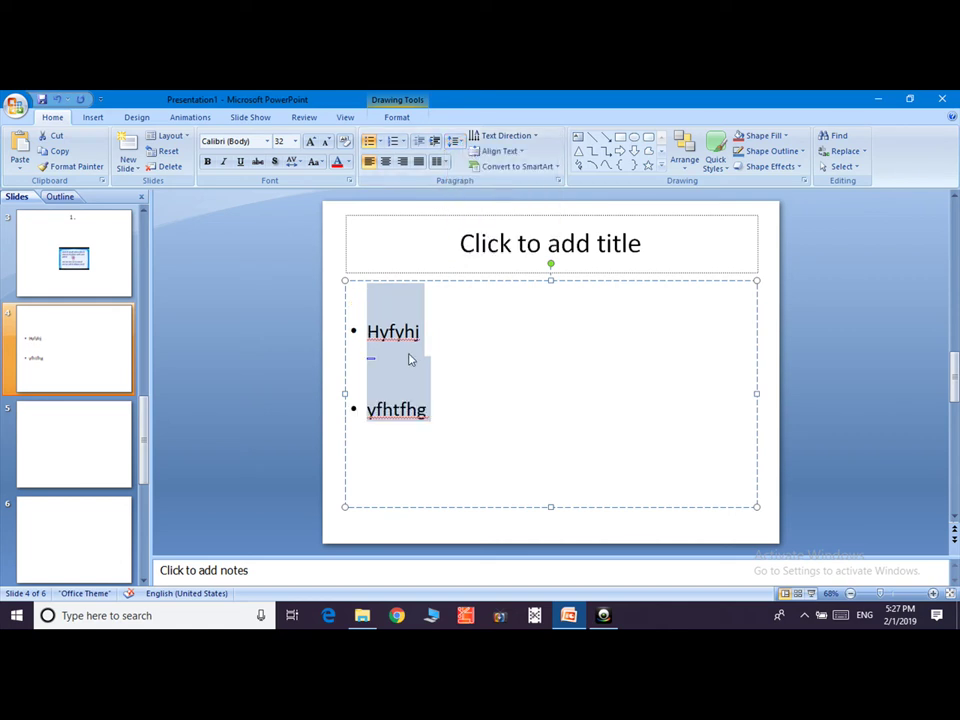
Step: Rotate the bullet text 270° and then return it to horizontal direction
click(532, 140)
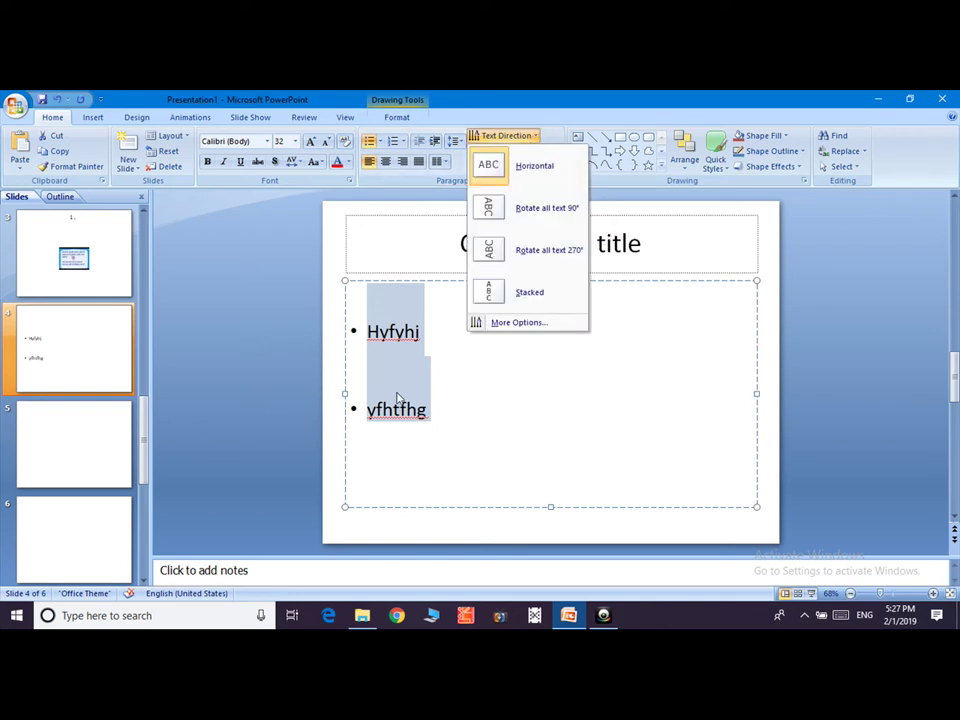
click(540, 250)
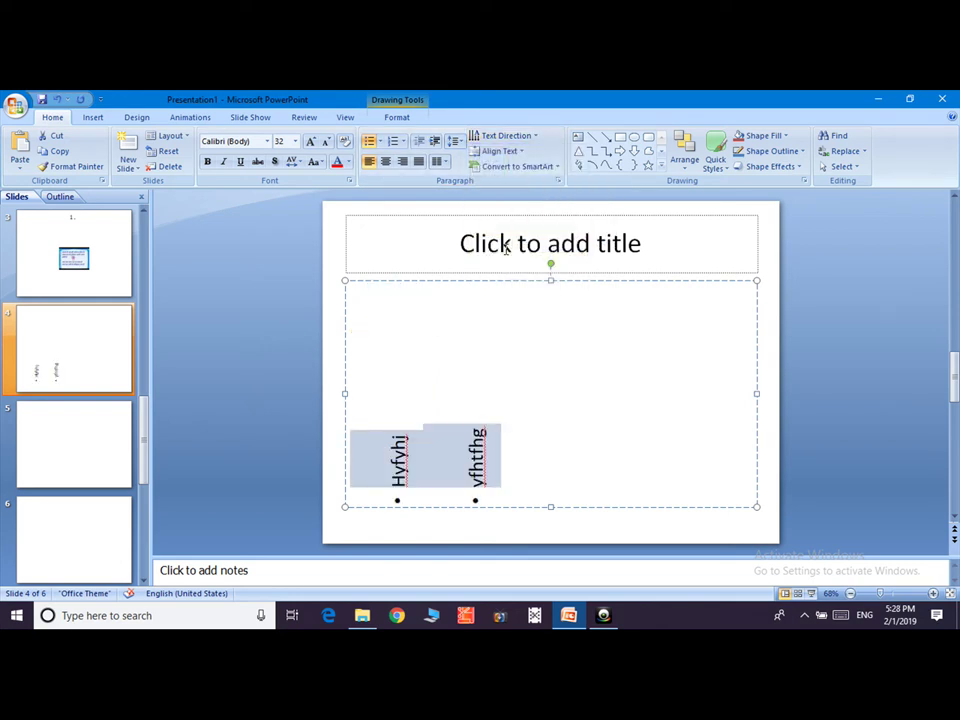
click(507, 136)
click(521, 166)
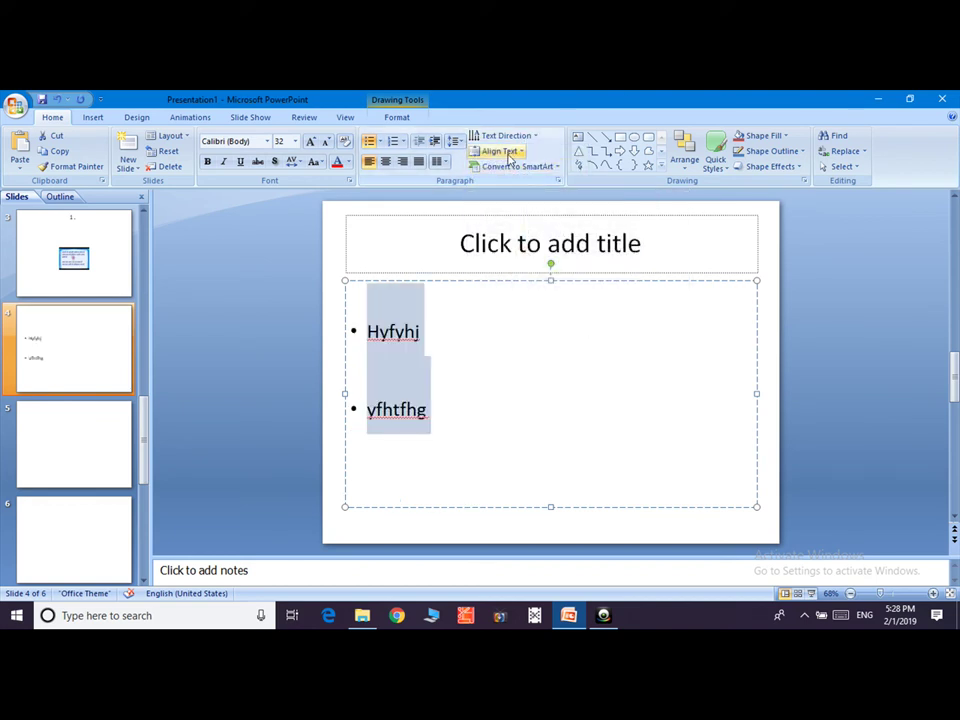
Step: Try middle, bottom and top vertical alignment, keeping top, then center, right-align and justify the bullets
click(509, 152)
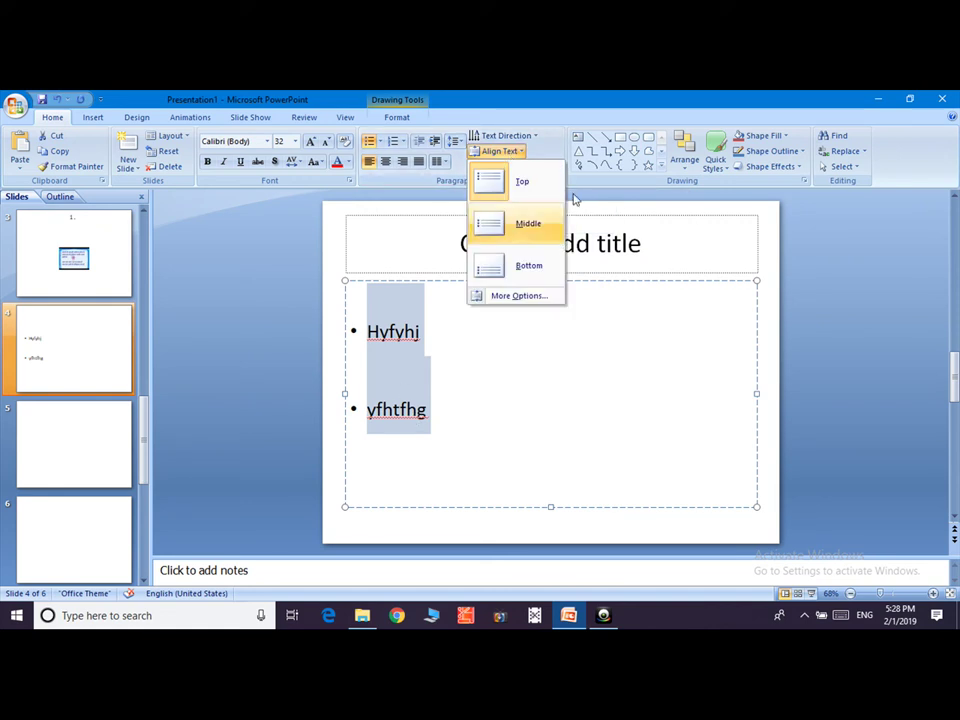
click(529, 222)
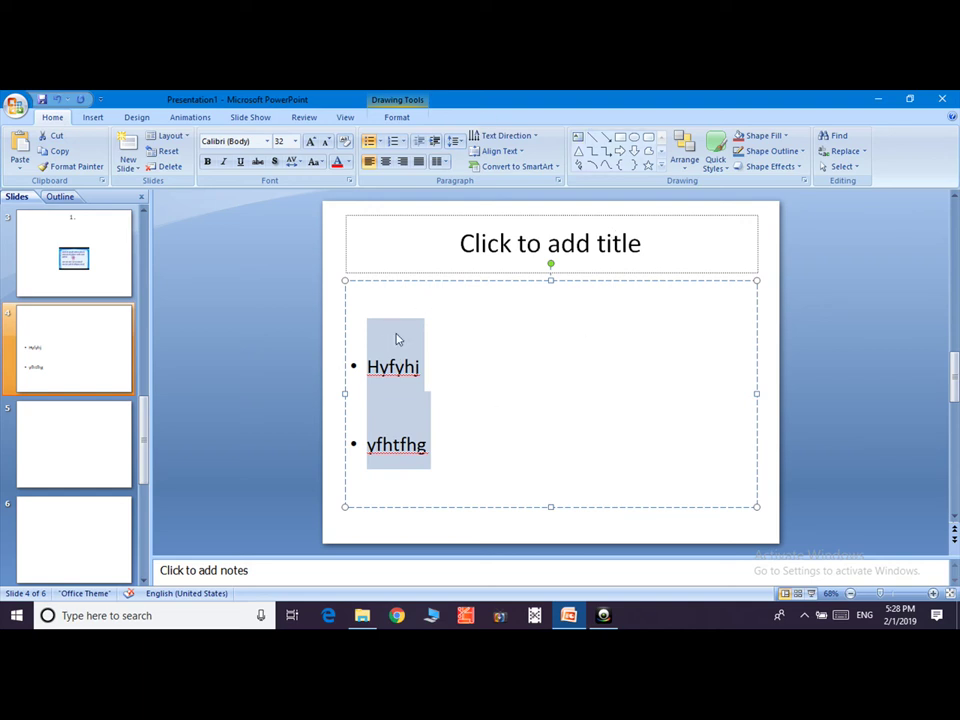
click(503, 151)
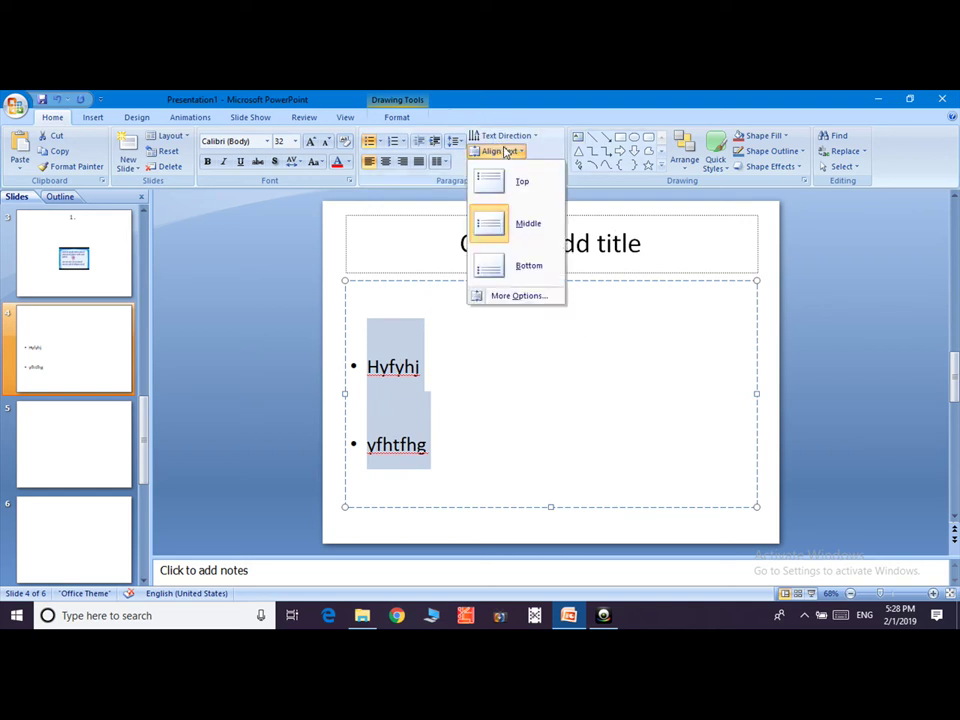
click(510, 270)
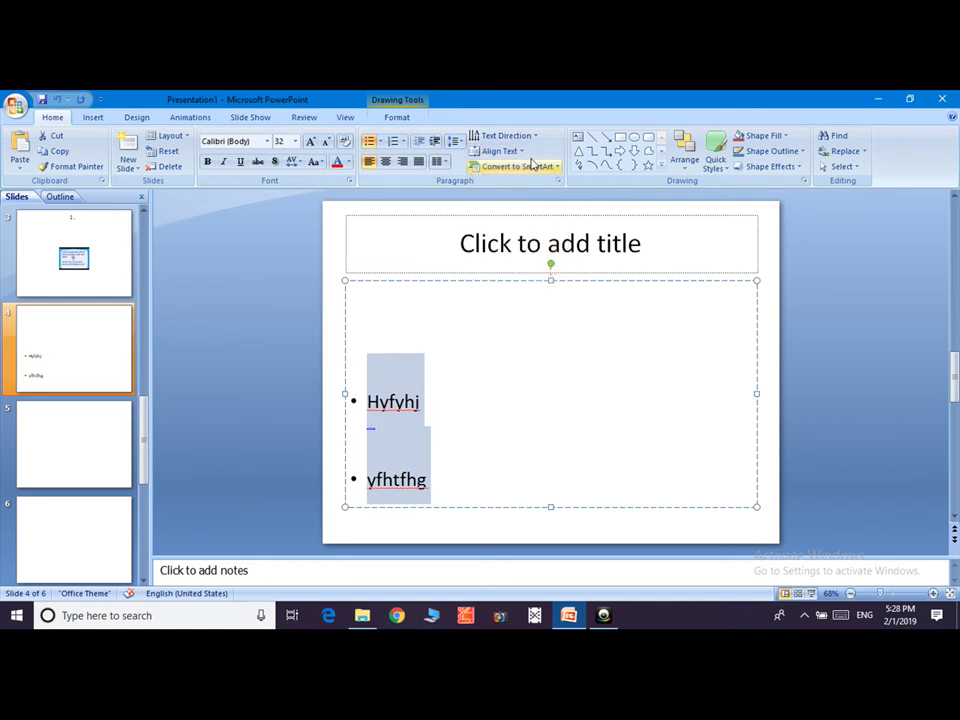
click(499, 151)
click(502, 186)
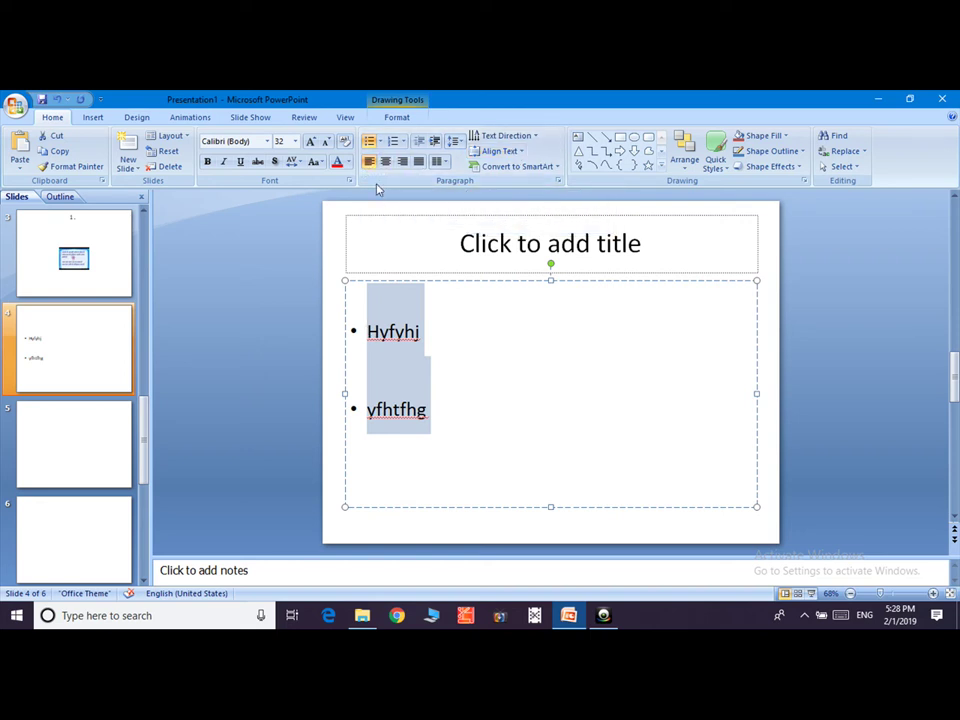
click(386, 163)
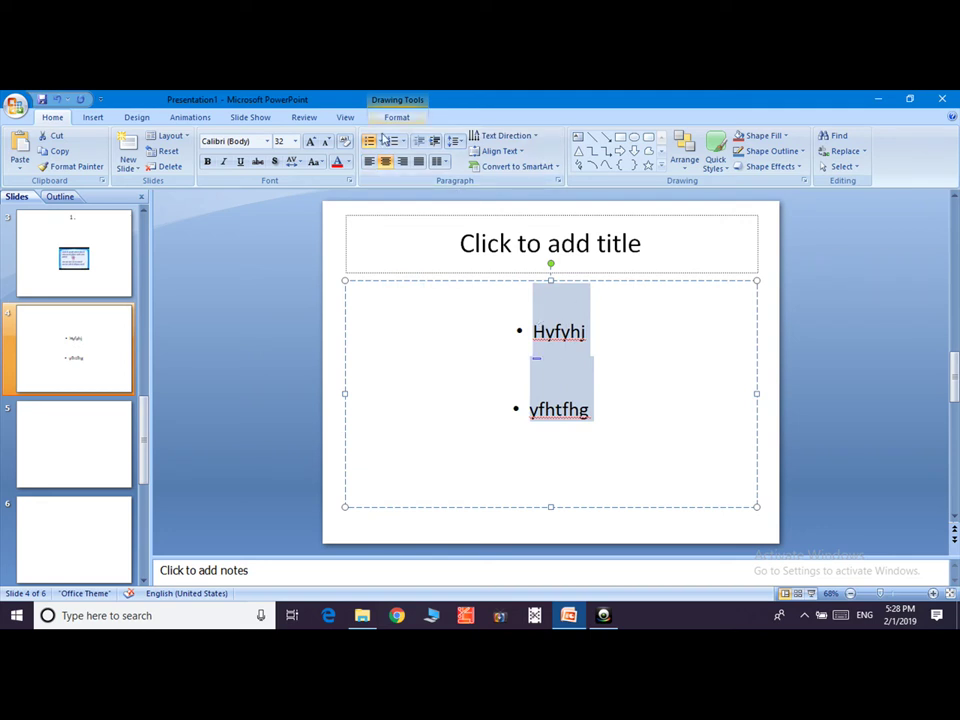
click(402, 162)
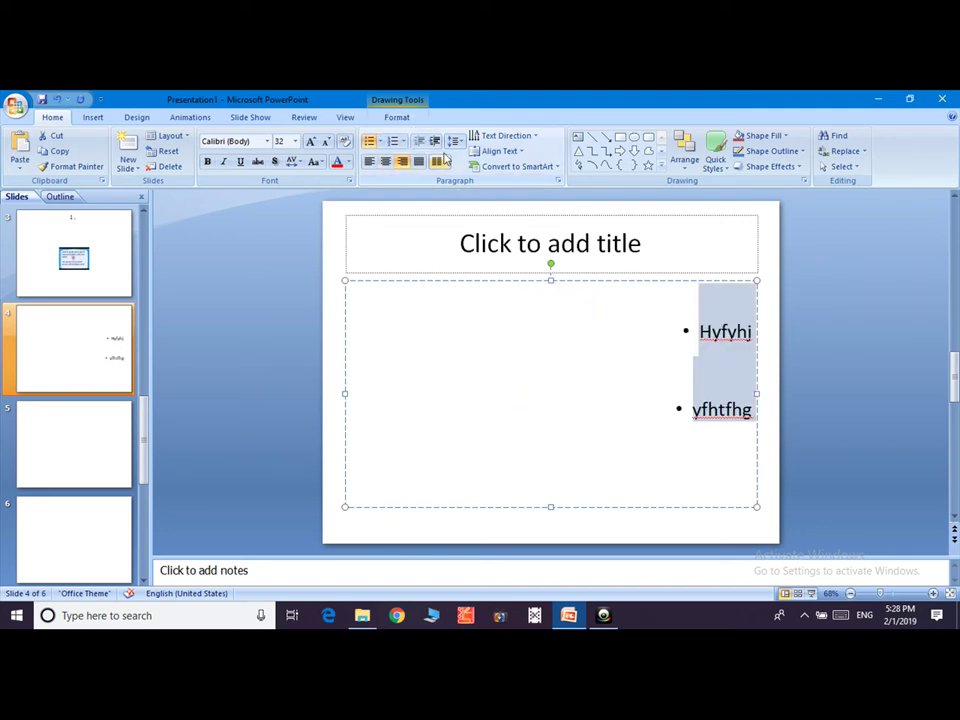
click(418, 162)
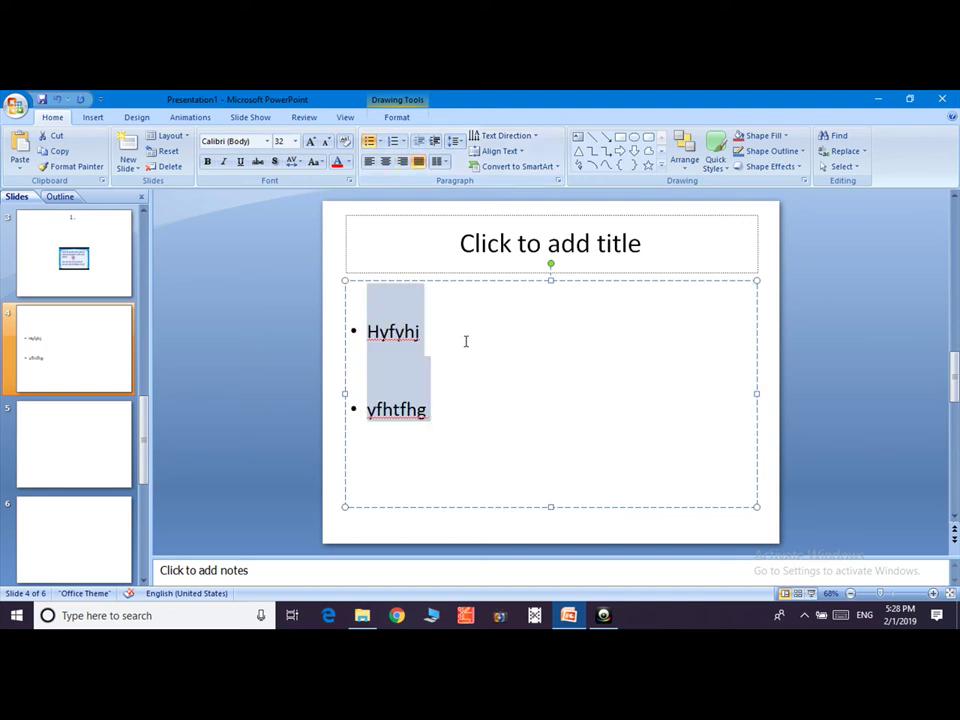
Step: Append long strings of letters ending in 'RETYHERTYE' after the Hyfyhj bullet text
click(436, 330)
text(m)
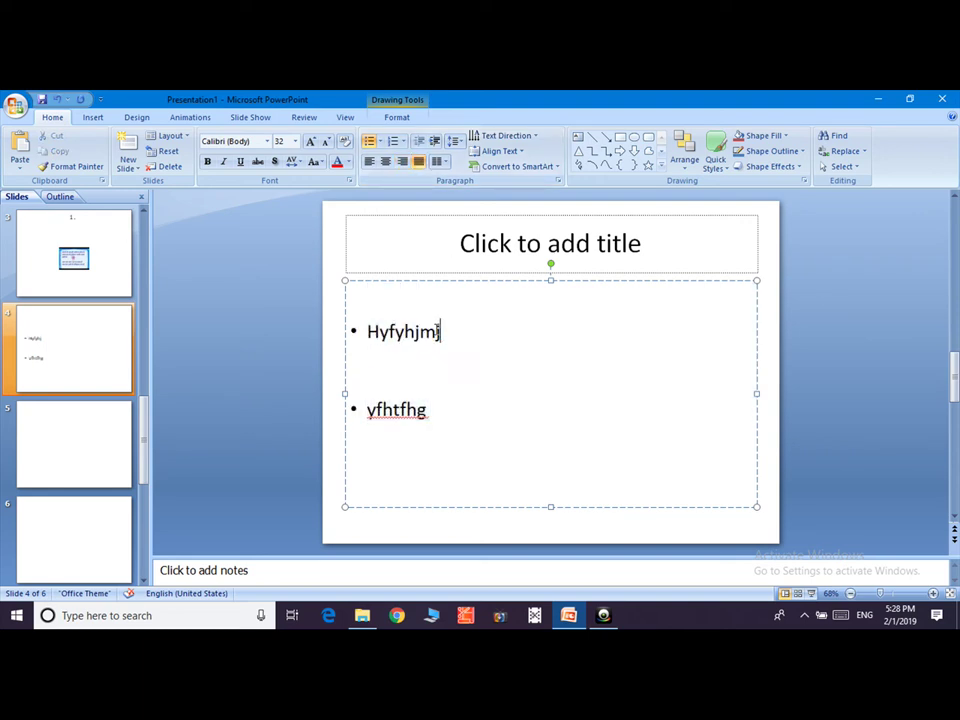
text(jgasjhmdfajdghbajksdghfb,ajgs)
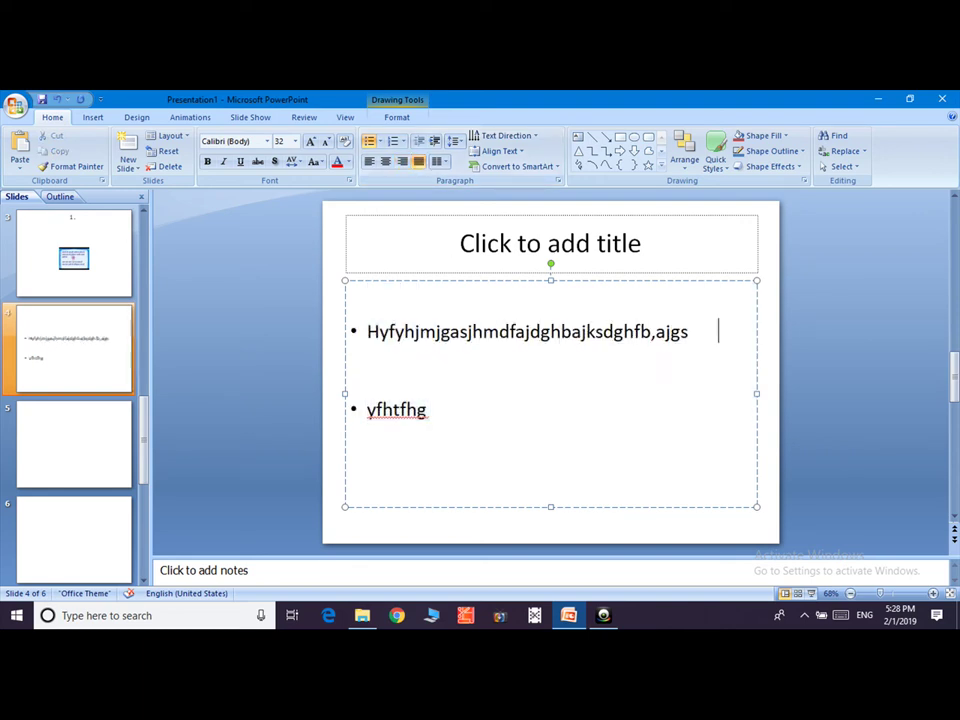
text(hkBJKSA,GHDAGVAHFNDgsnhdfcVHNHFGdhagfvhas)
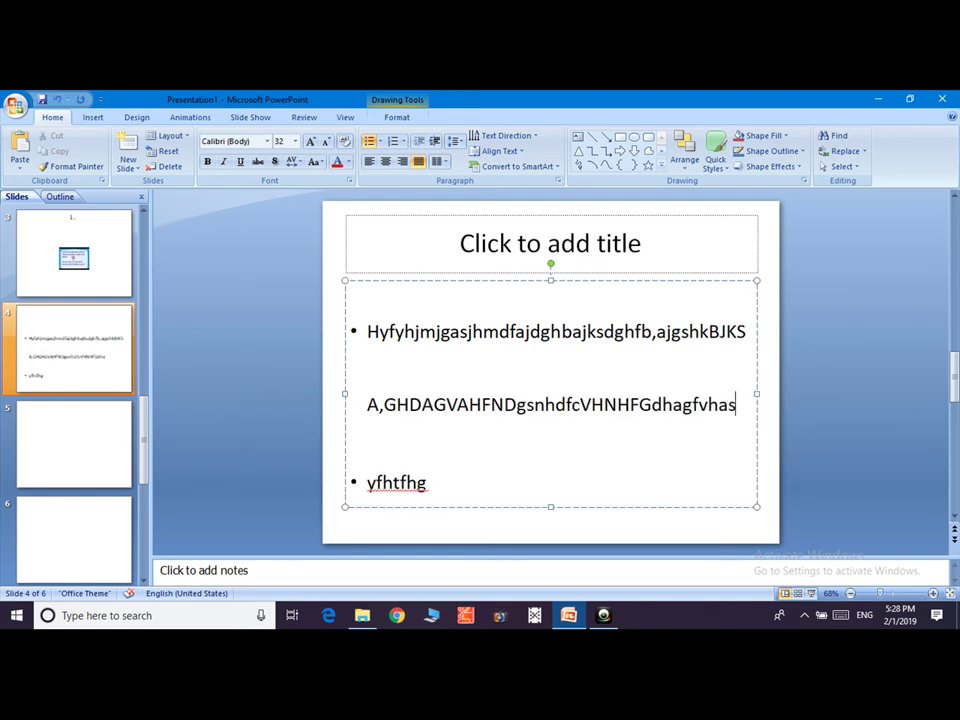
text(gjdfhGAHS)
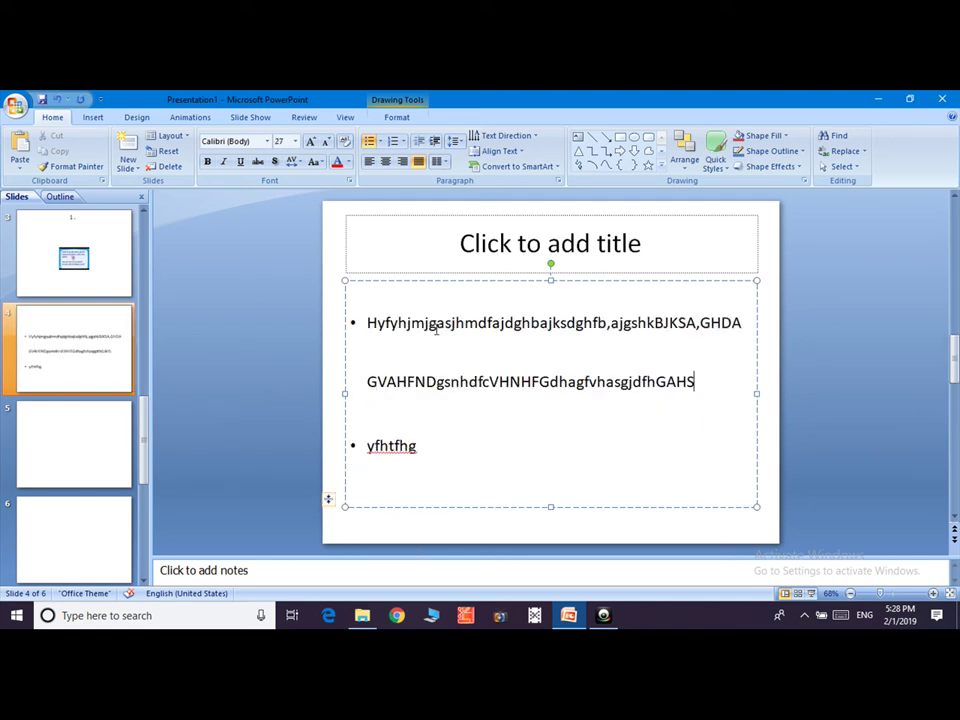
text(YTtYEQR)
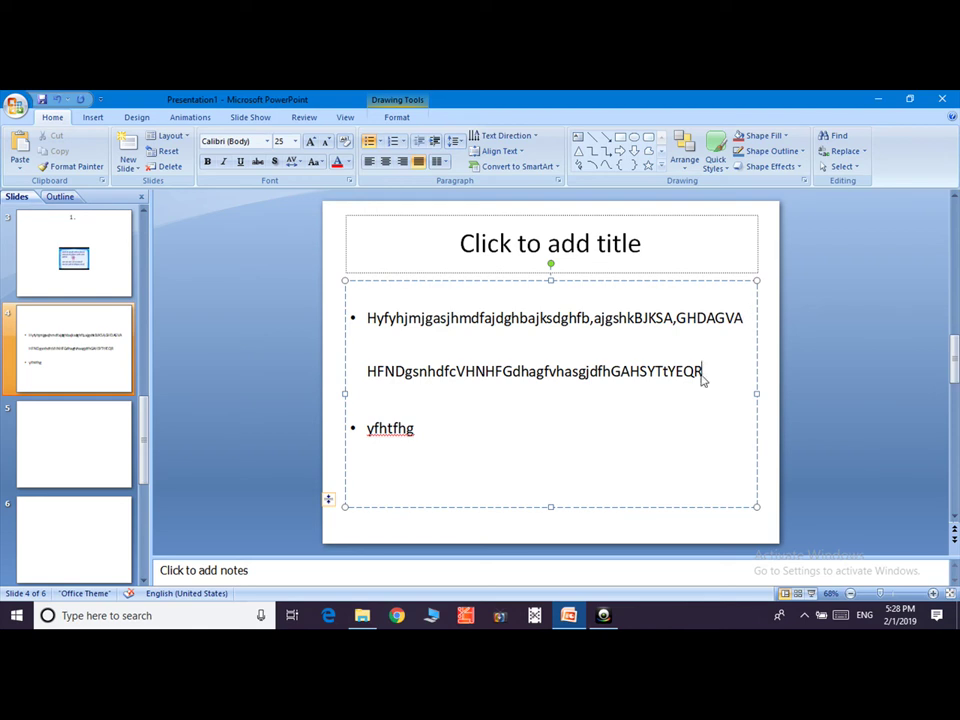
text(RETYHER)
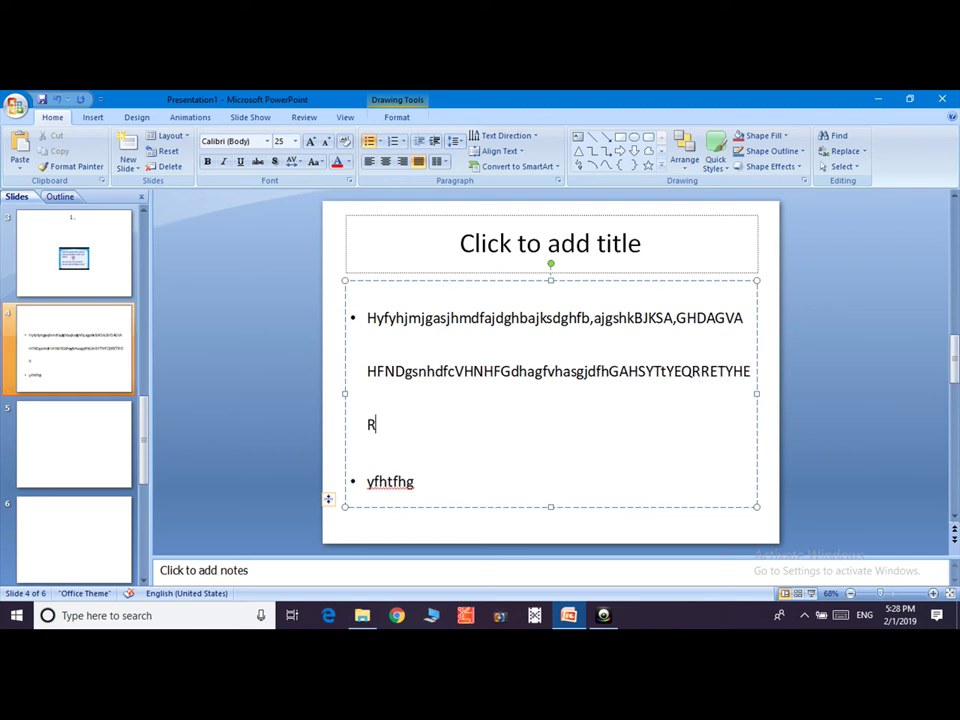
text(TYE)
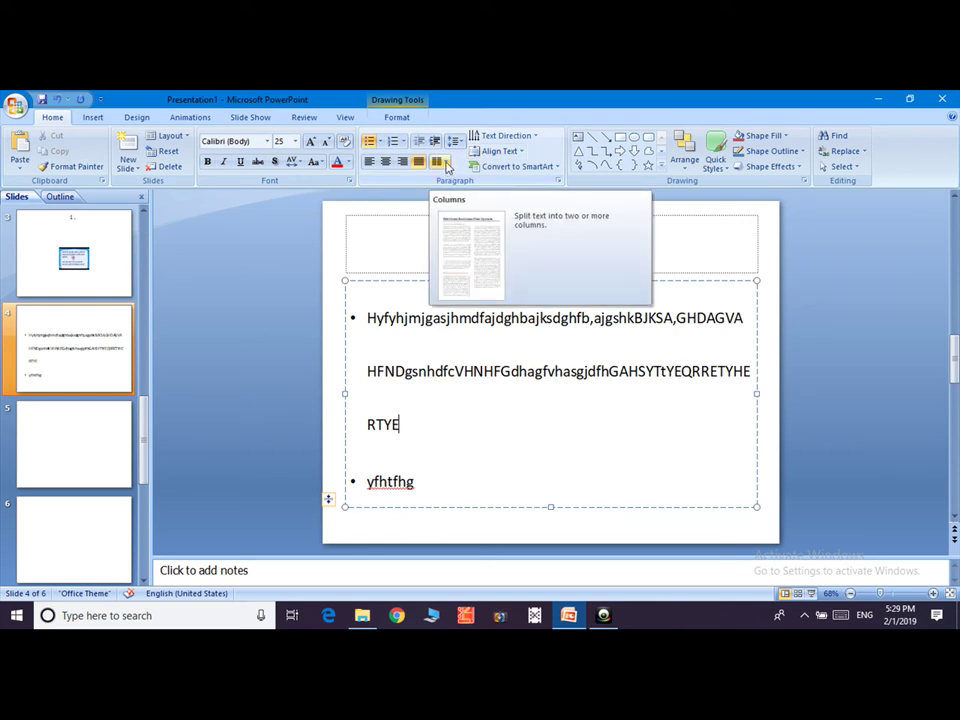
Step: Lay slide 4's body text out in Two Columns, then select portions of the body text
click(447, 165)
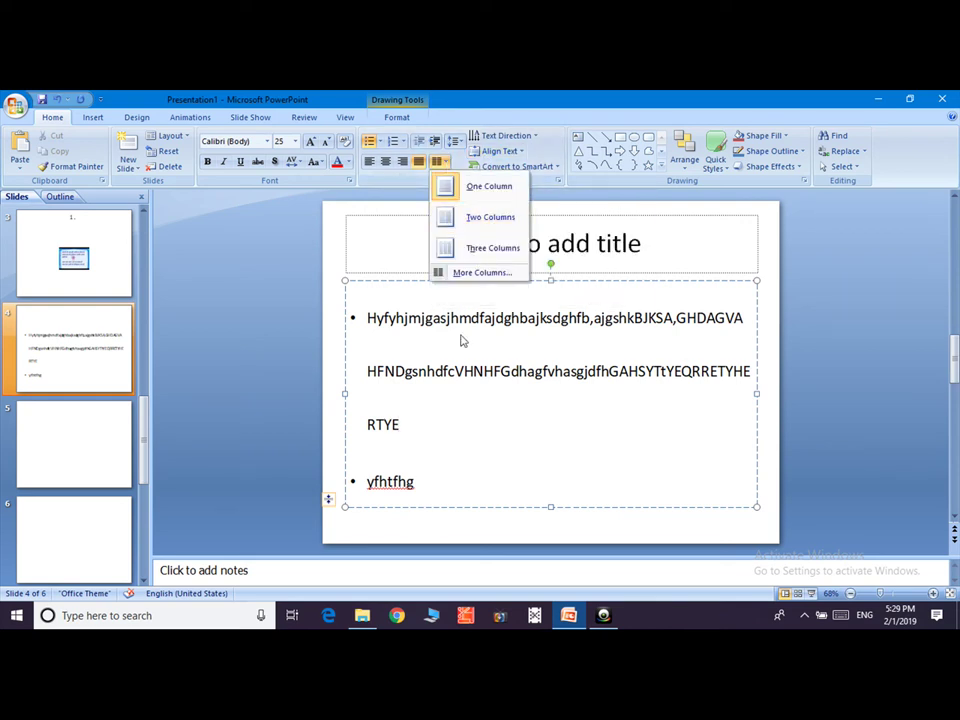
click(472, 219)
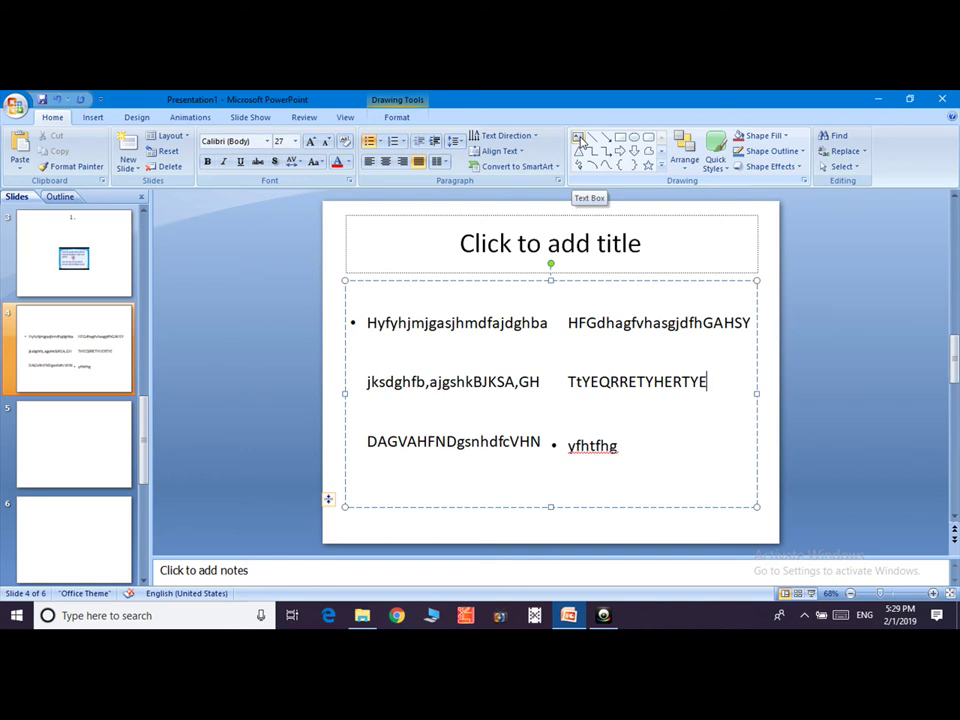
click(579, 139)
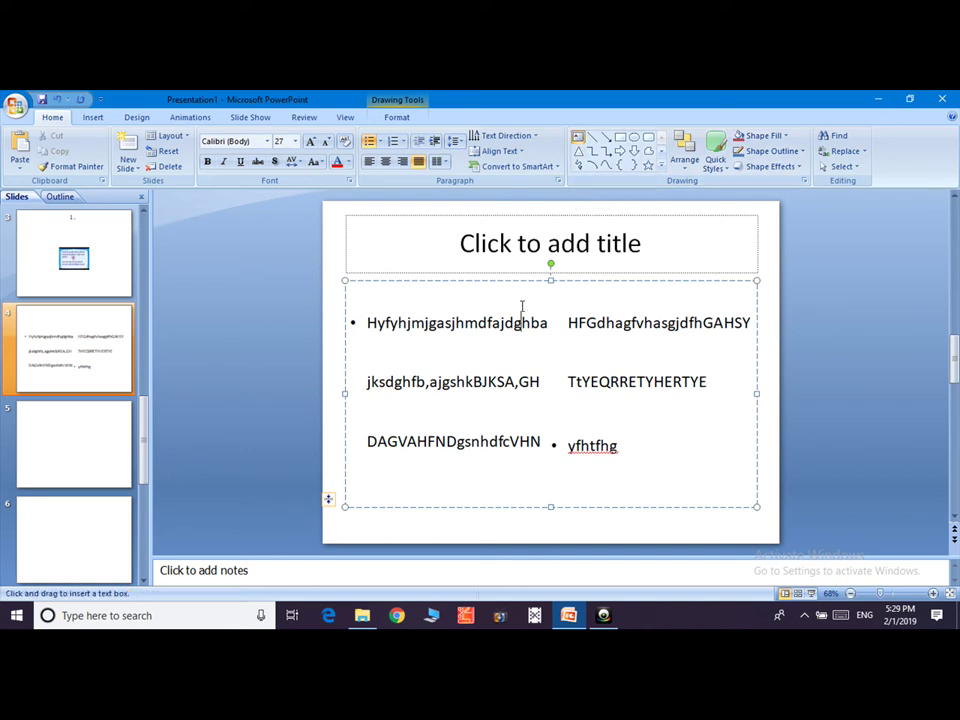
key(ctrl+a)
drag(633, 412, 492, 268)
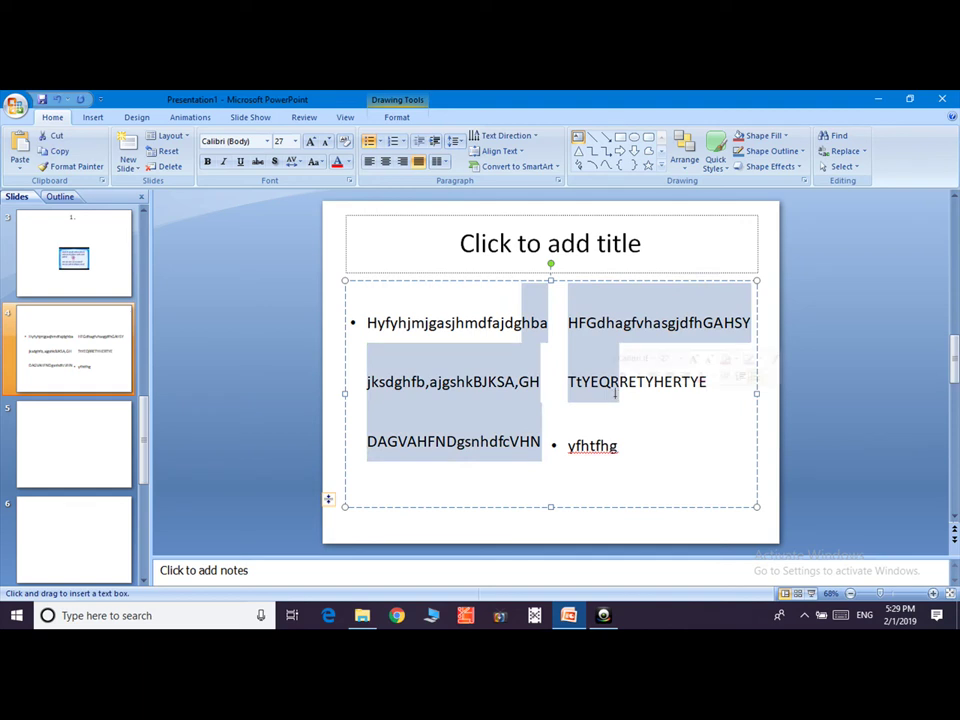
click(437, 243)
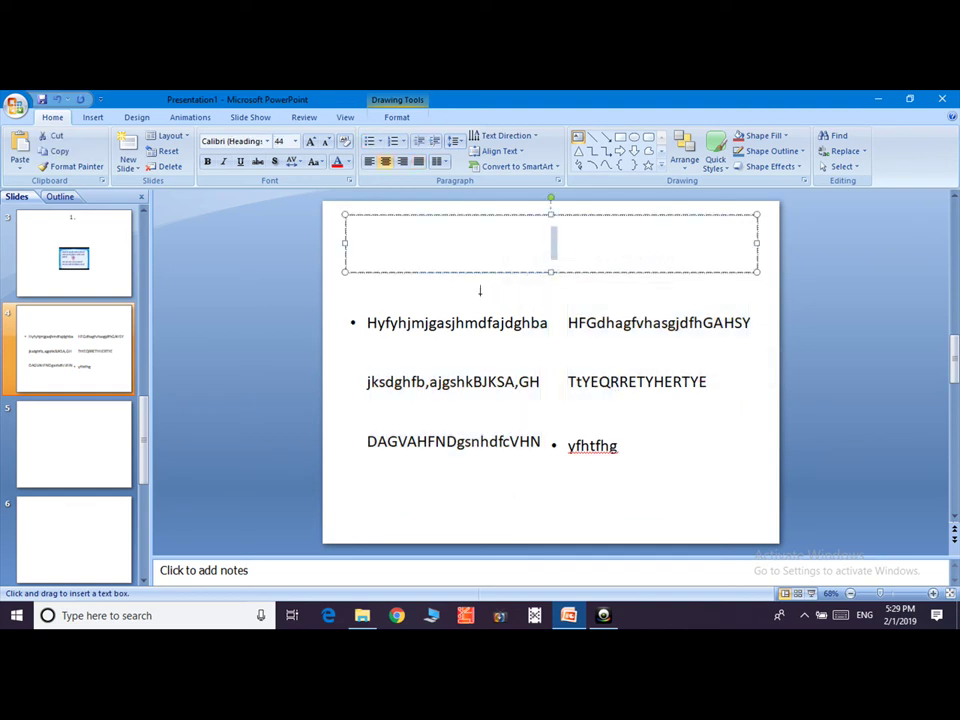
drag(480, 290, 570, 334)
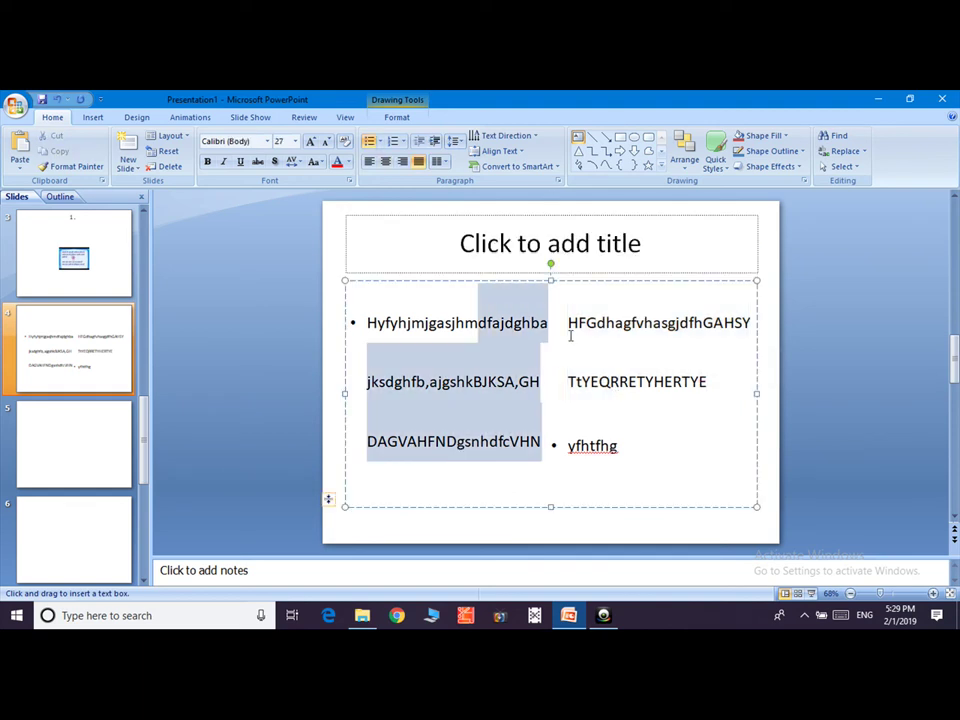
Step: Add a text box reading 'ADFVFDBFDJ' near the upper centre of blank slide 5
click(57, 450)
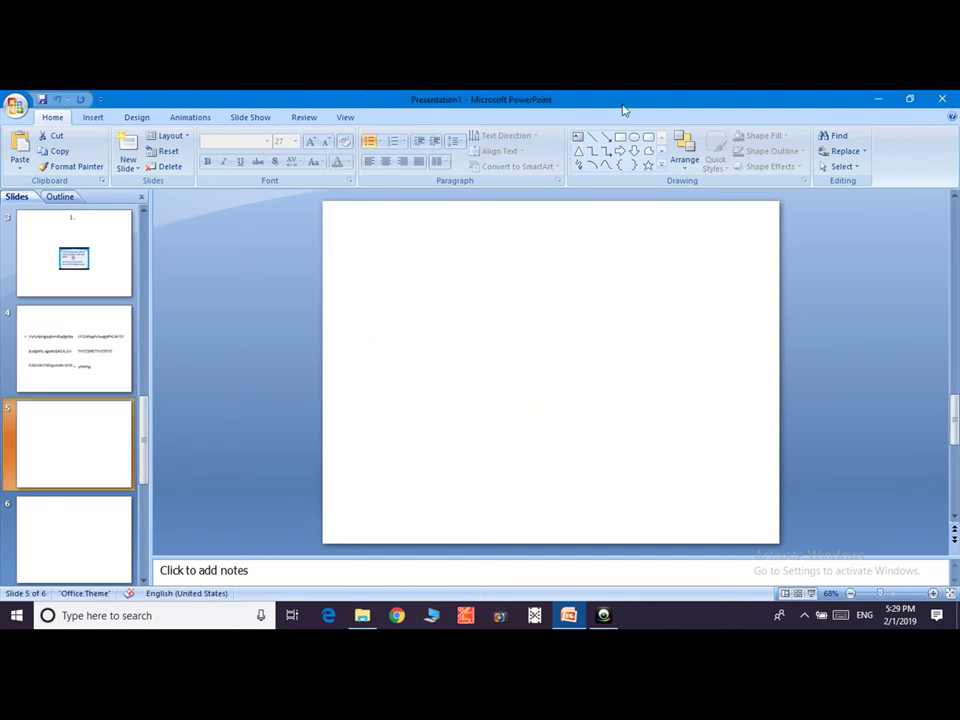
click(620, 136)
drag(467, 273, 566, 378)
text(AD)
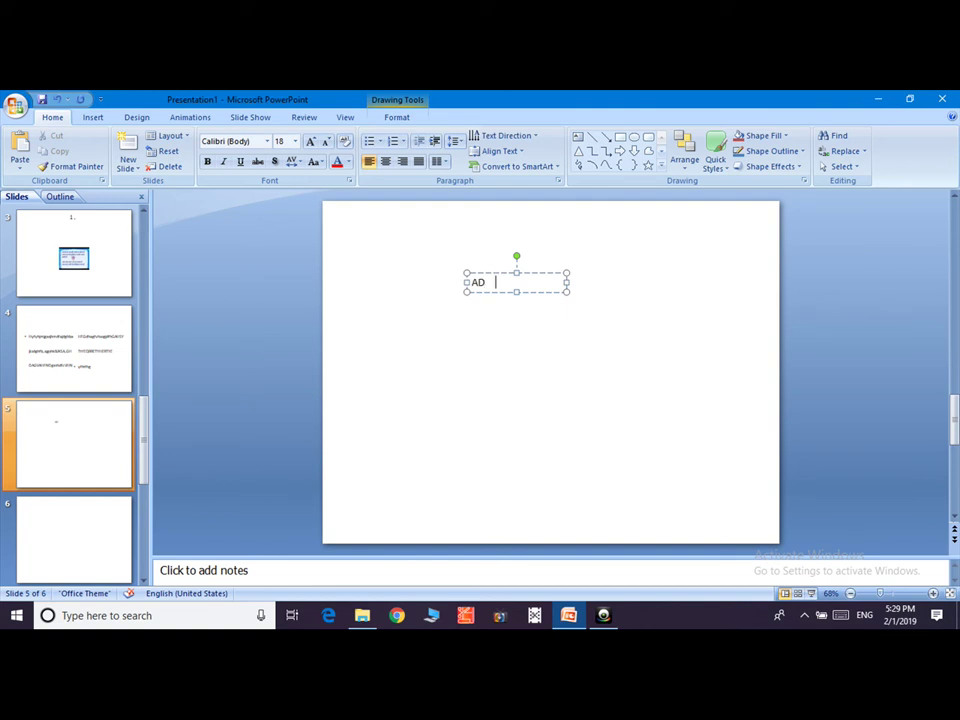
text(FVFDBFD)
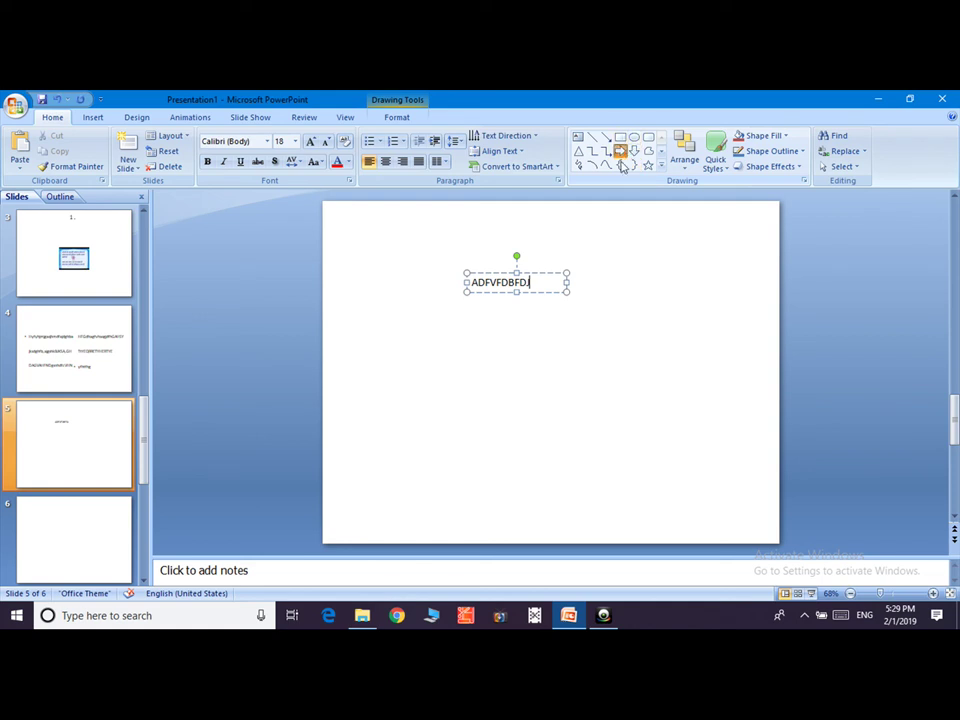
drag(568, 379, 636, 385)
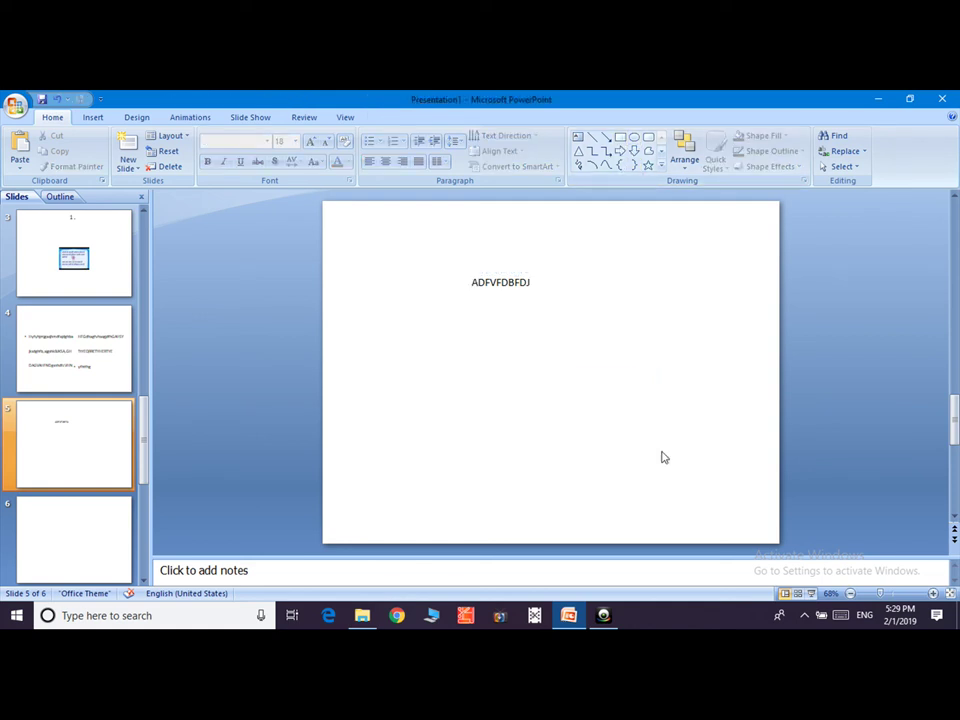
Step: Draw a right arrow beside the text and a triangular freeform shape above it
click(620, 152)
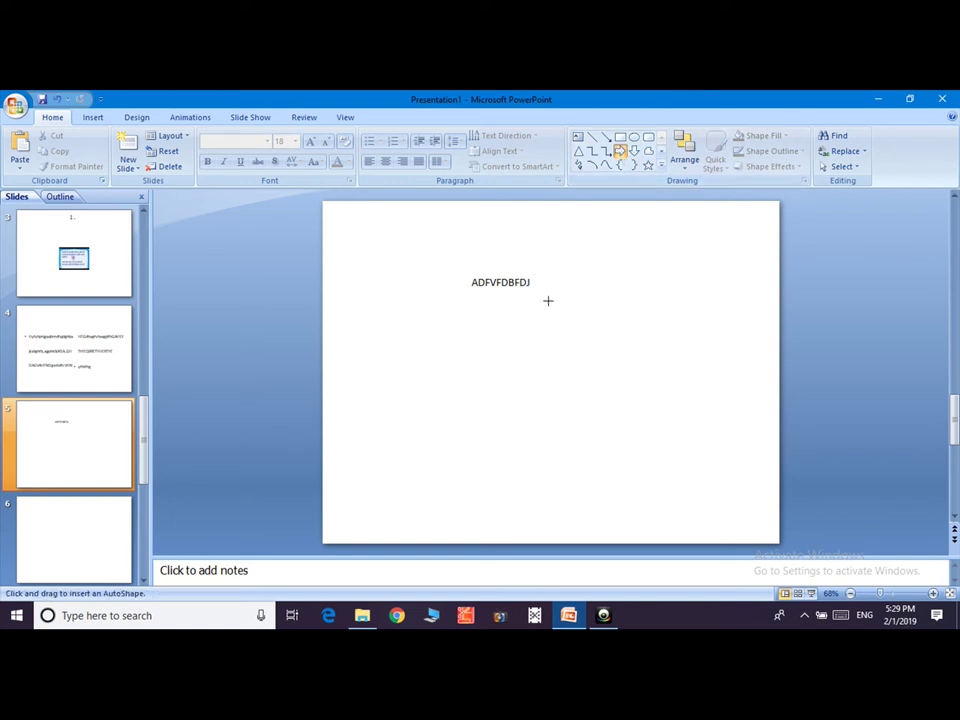
drag(547, 299, 720, 399)
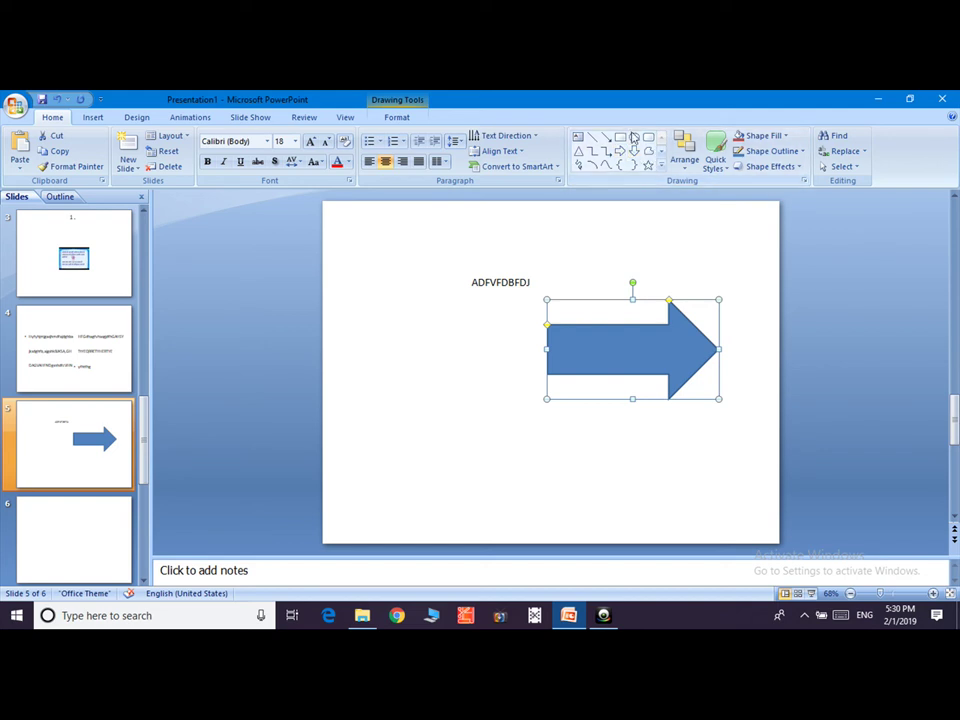
click(648, 152)
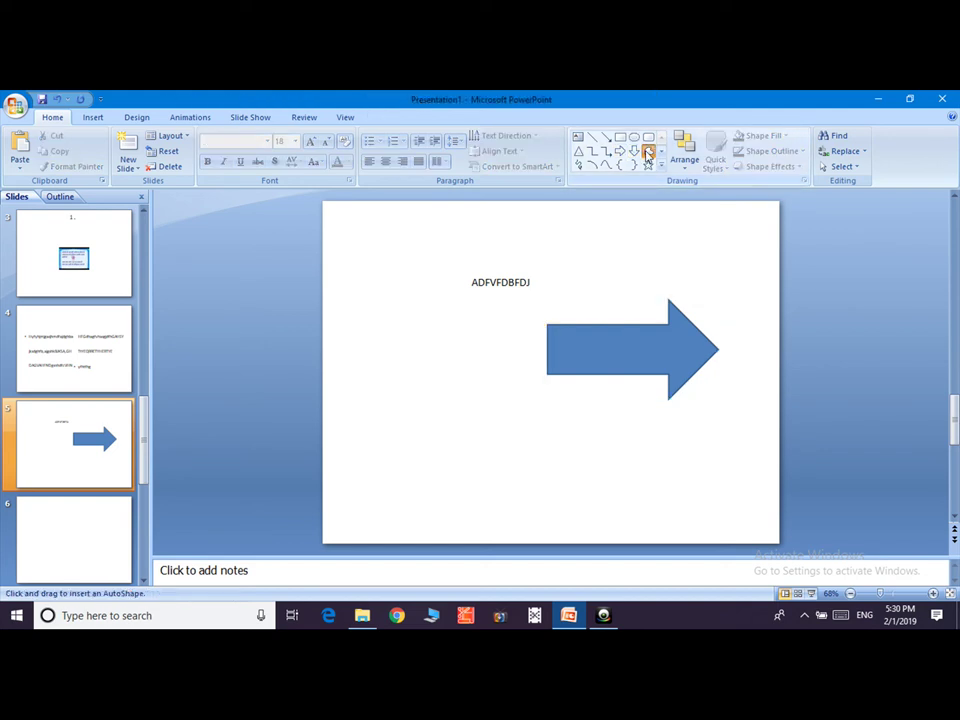
mouse_move(559, 274)
mouse_down()
mouse_move(620, 387)
mouse_move(623, 208)
mouse_up()
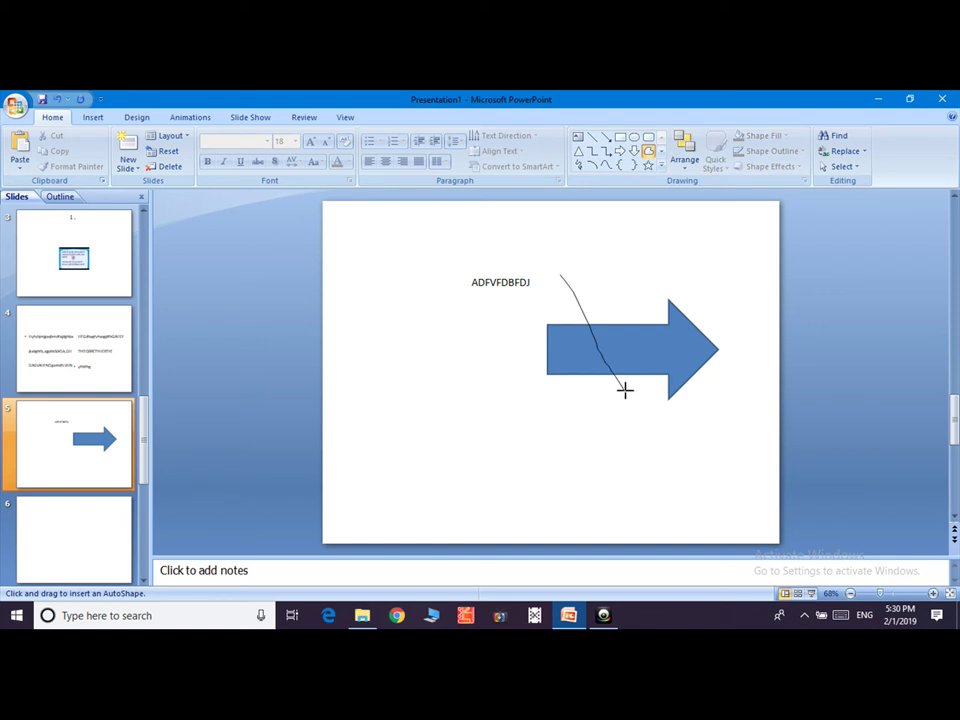
click(625, 212)
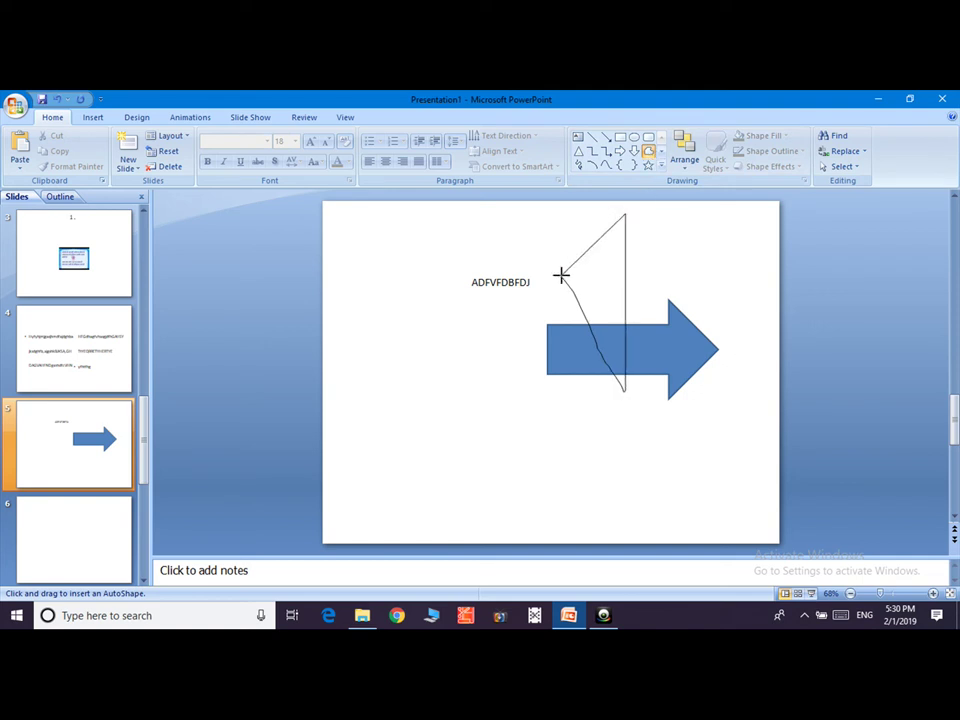
click(561, 276)
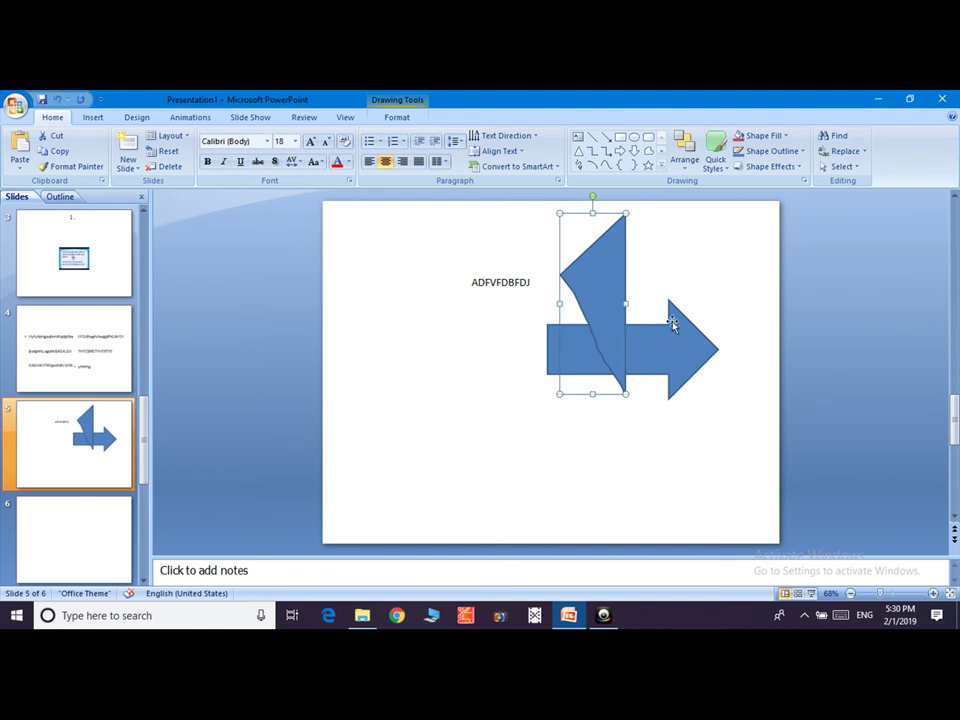
Step: Move the freeform down over the arrow's left half and give it a red Quick Style
drag(612, 268, 618, 331)
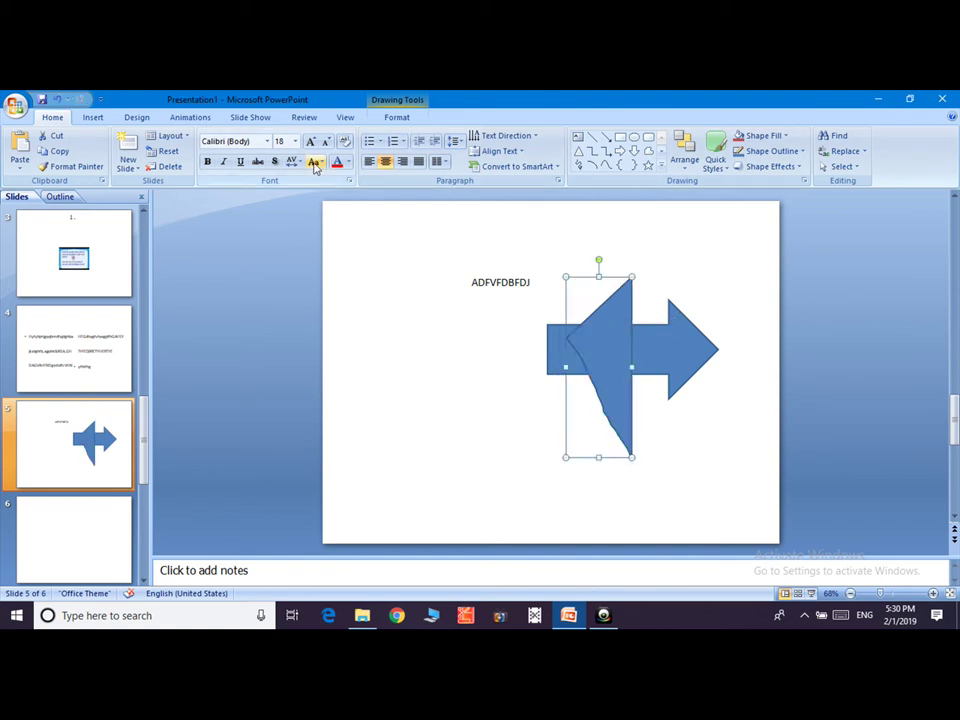
click(717, 160)
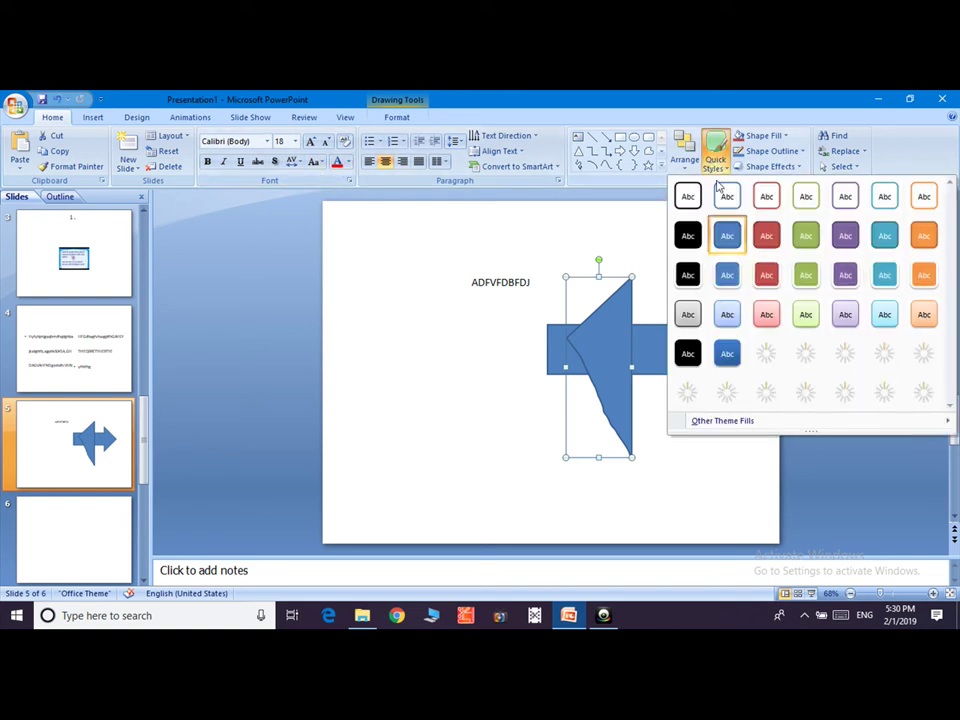
click(769, 235)
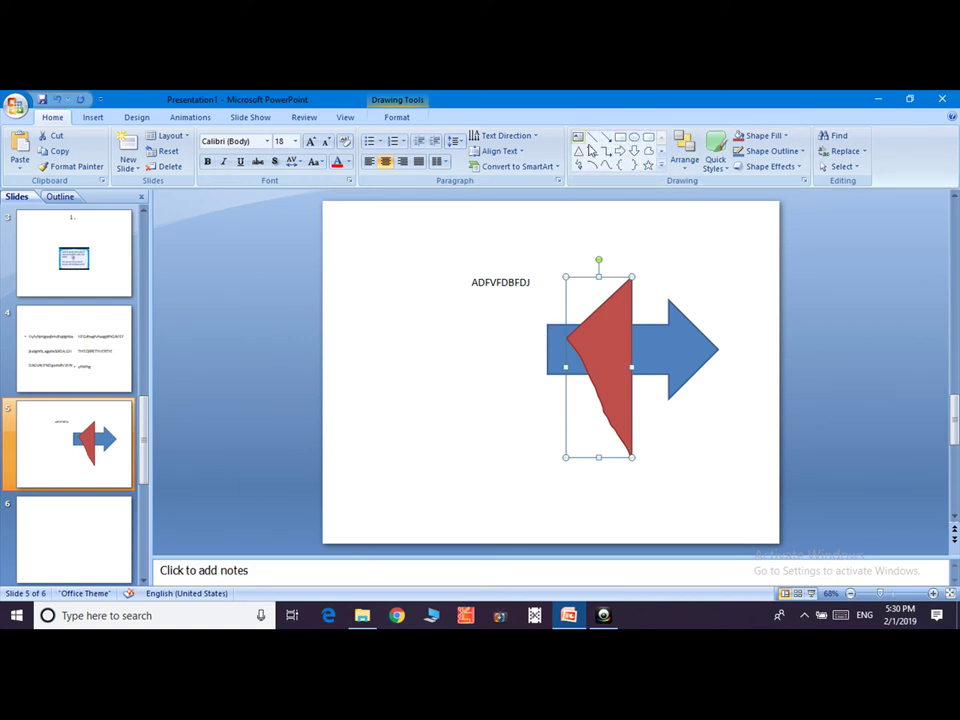
Step: Draw a rectangle over the arrow's left end, style it light green, and shrink it
click(620, 136)
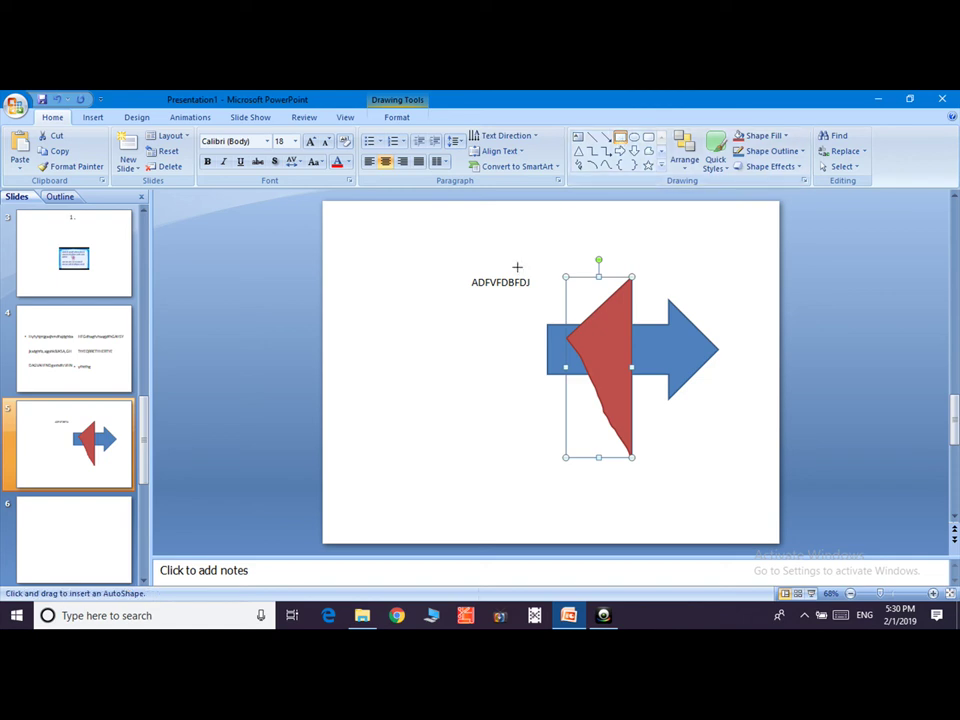
drag(508, 250, 608, 391)
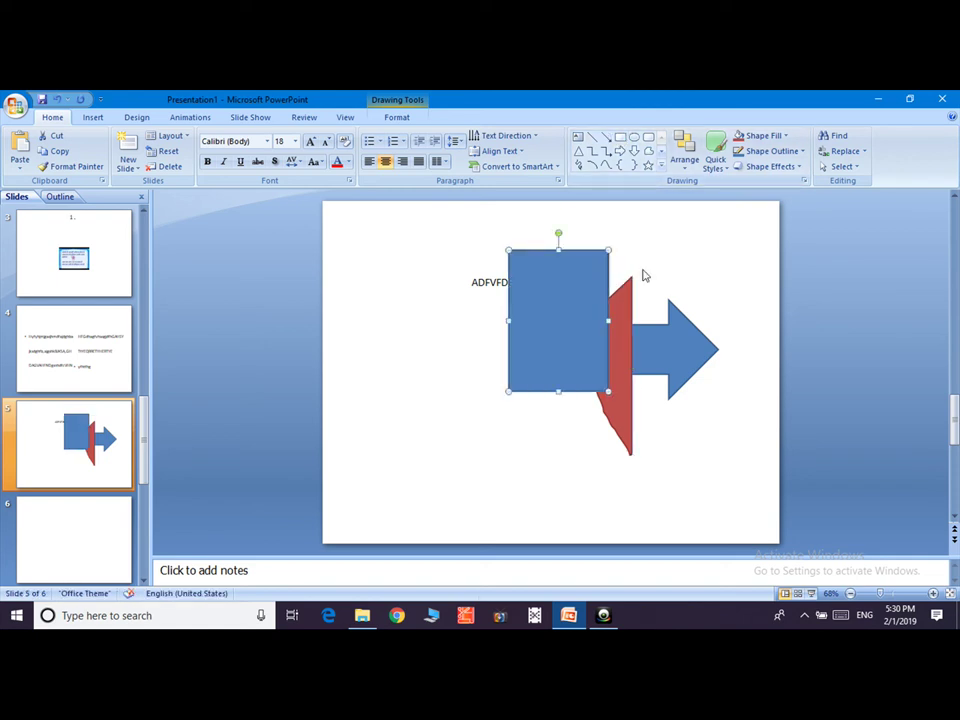
click(716, 148)
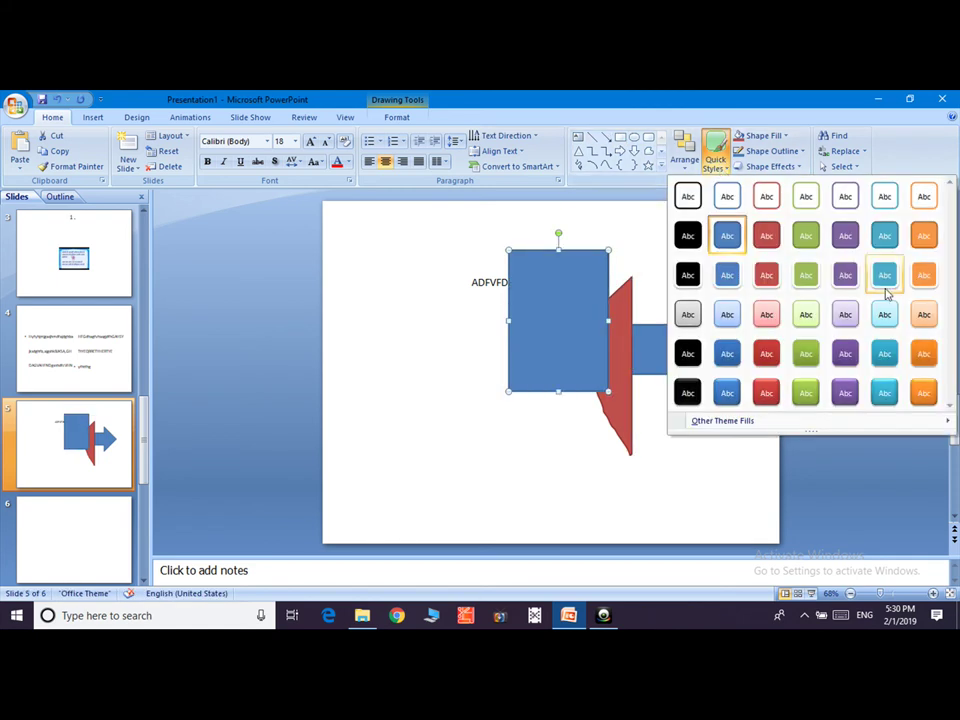
click(801, 325)
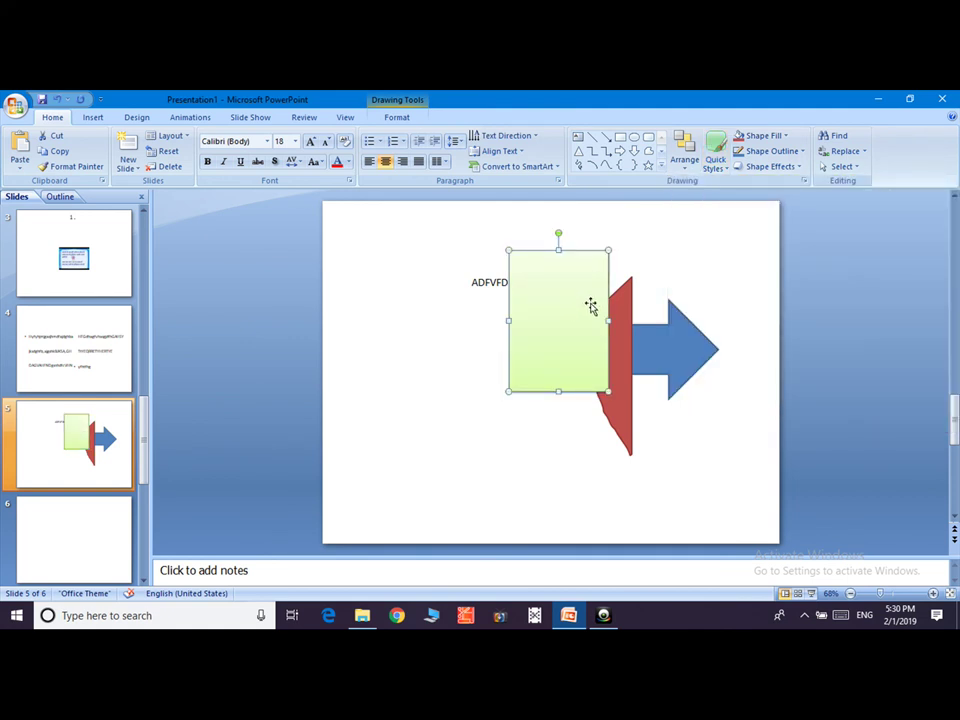
mouse_move(607, 249)
mouse_down()
mouse_move(571, 316)
mouse_move(595, 338)
mouse_up()
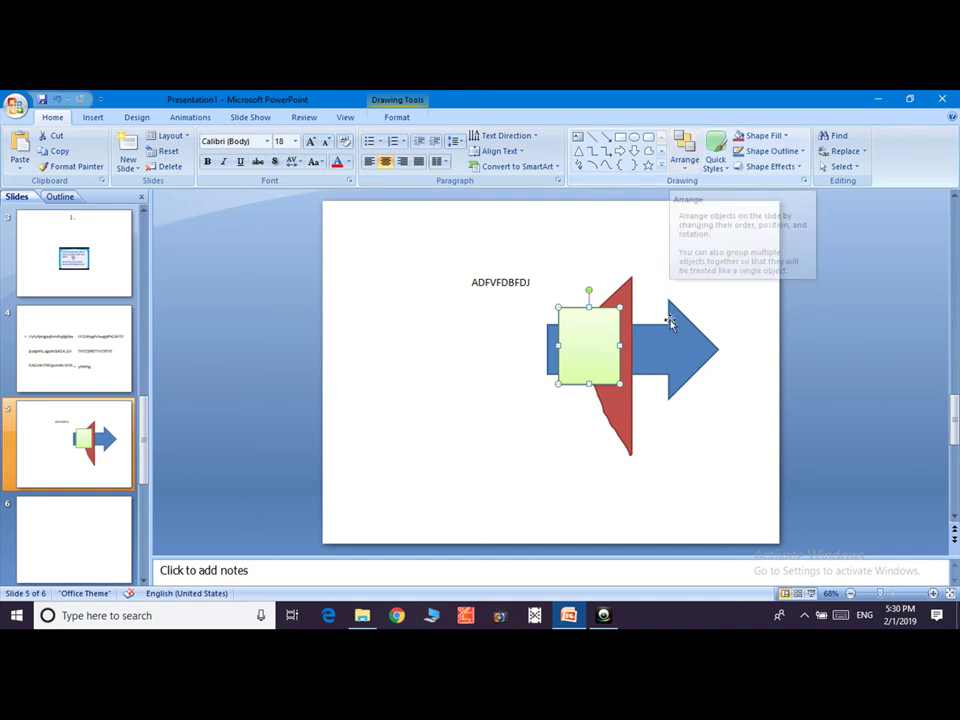
Step: Reorder the blue arrow's stacking so the red shape sits in front, with the green rectangle on top
click(660, 358)
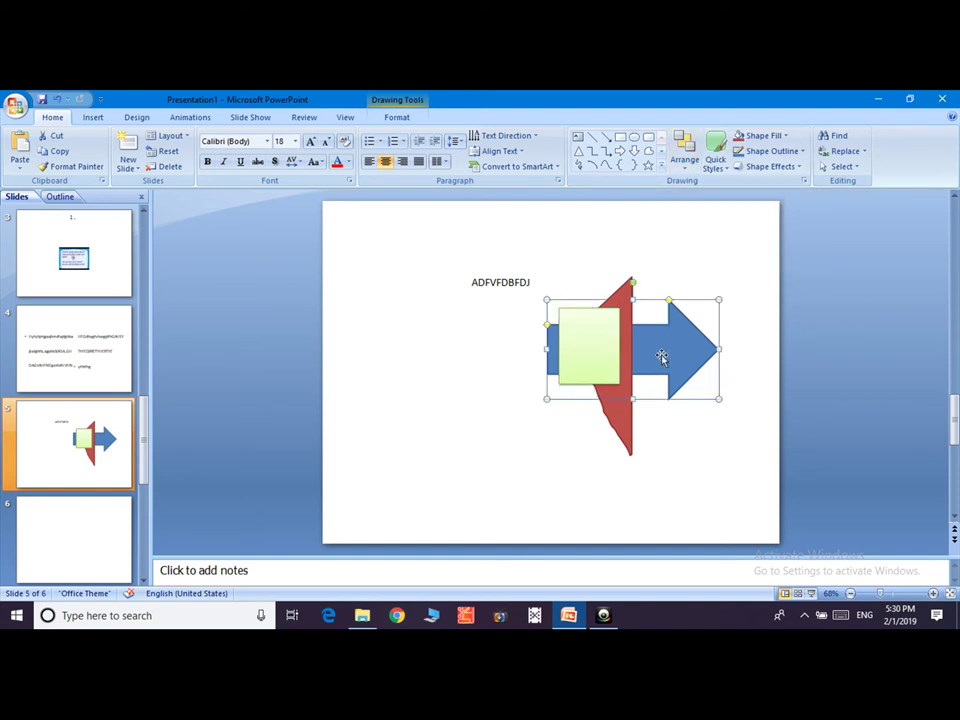
click(686, 162)
click(709, 207)
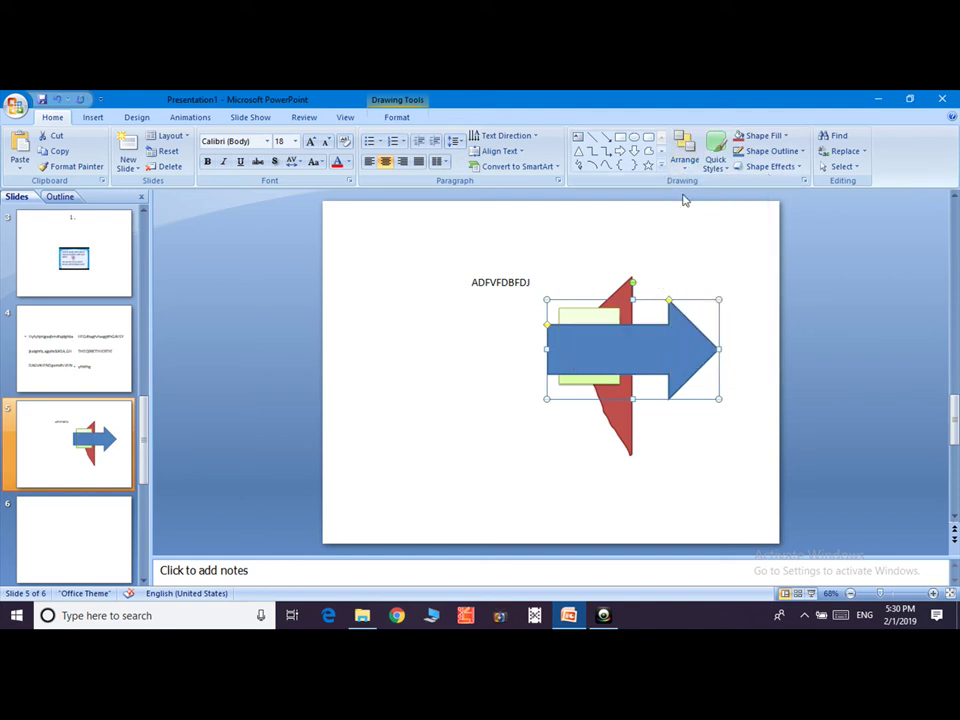
click(684, 158)
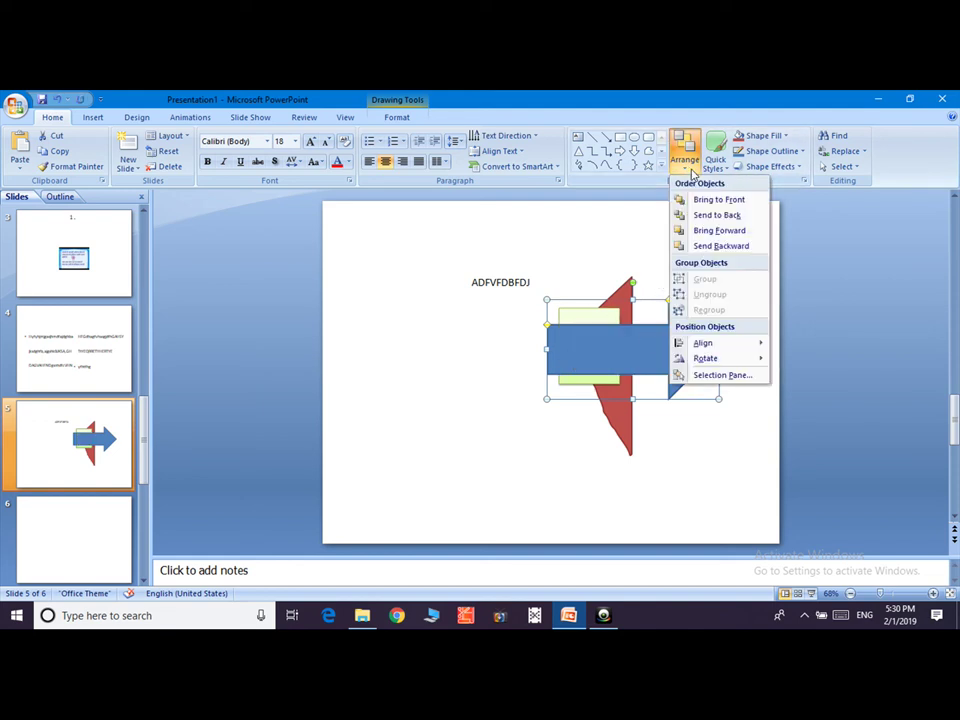
click(731, 216)
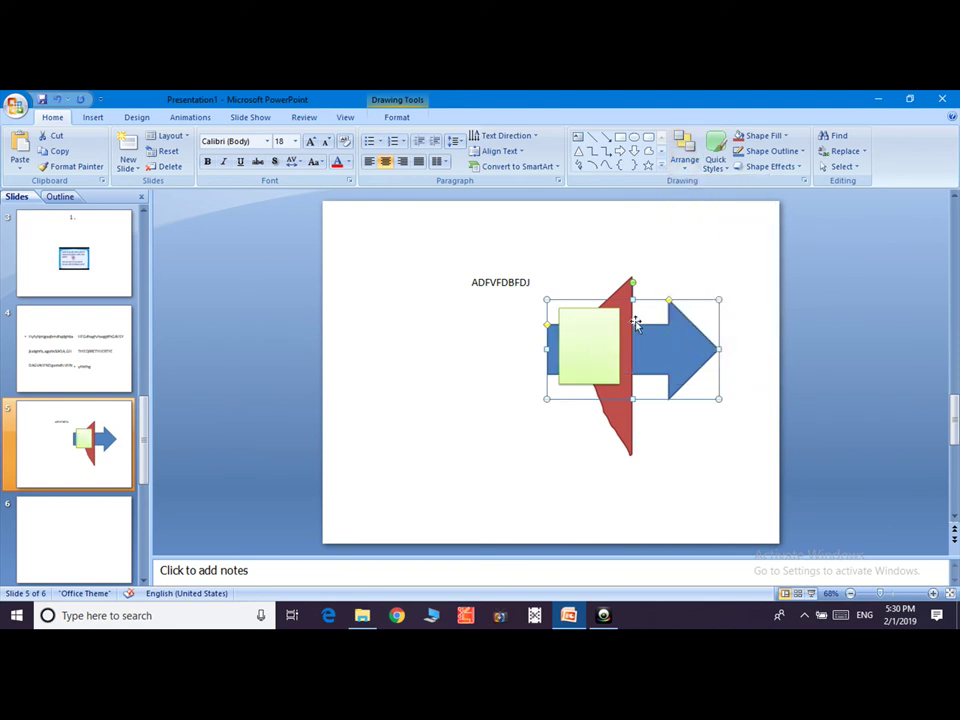
click(684, 160)
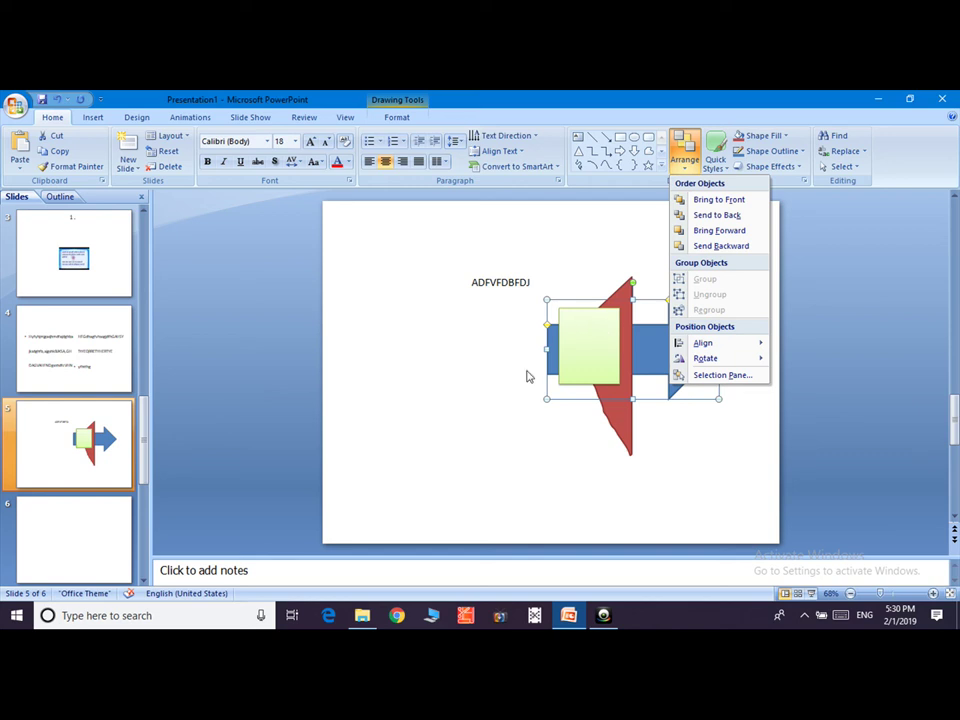
key(f)
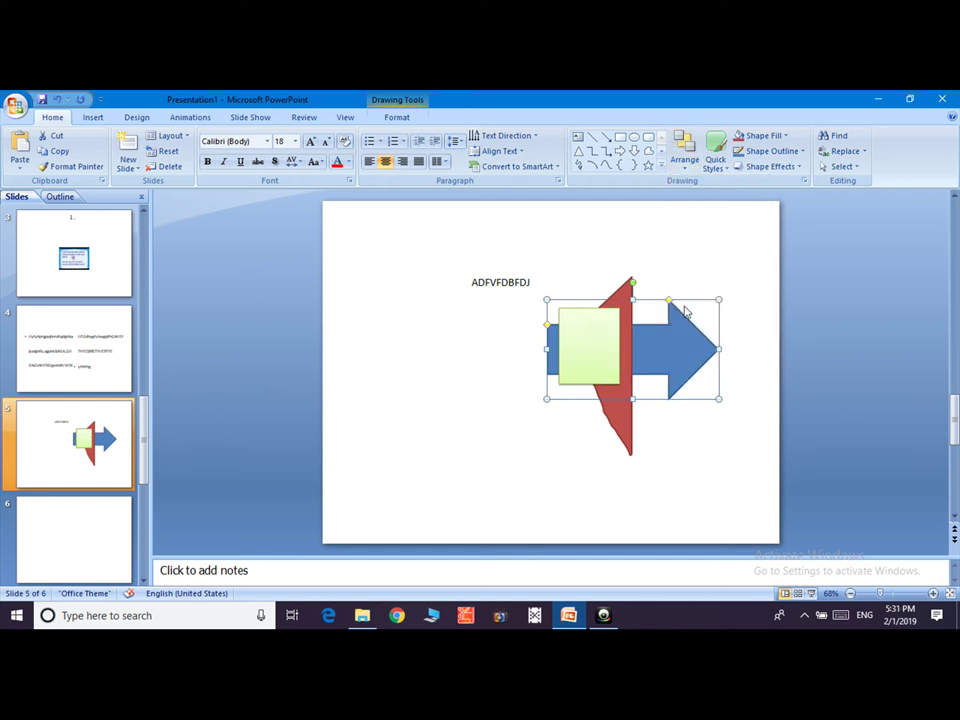
shift+click(591, 346)
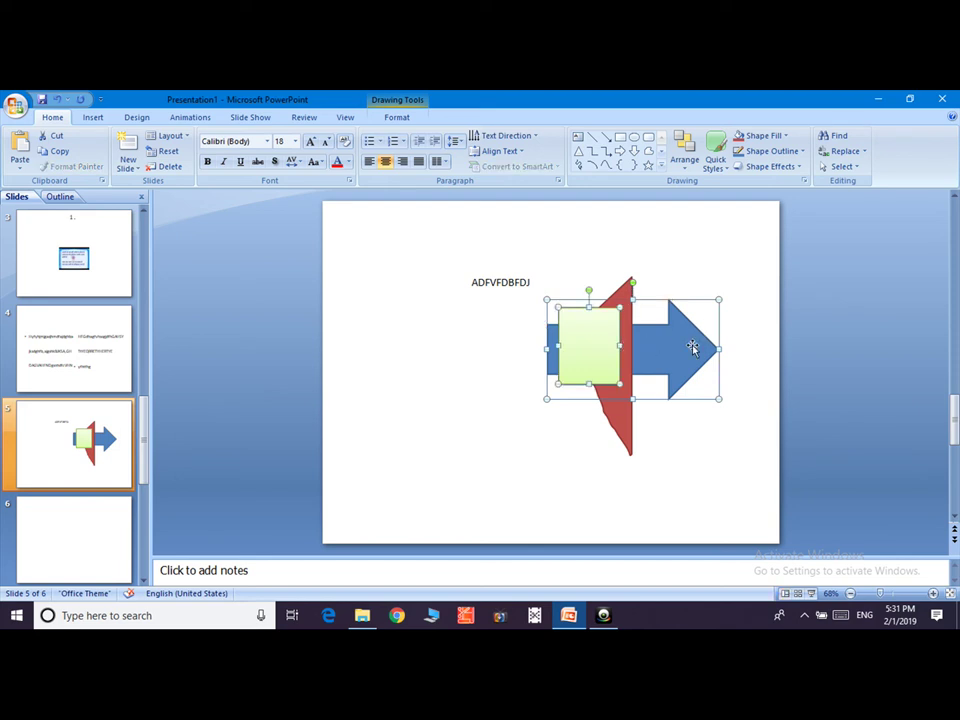
key(ctrl+z)
Step: Group the arrow, red shape and green rectangle, then move the group up and left
shift+click(627, 432)
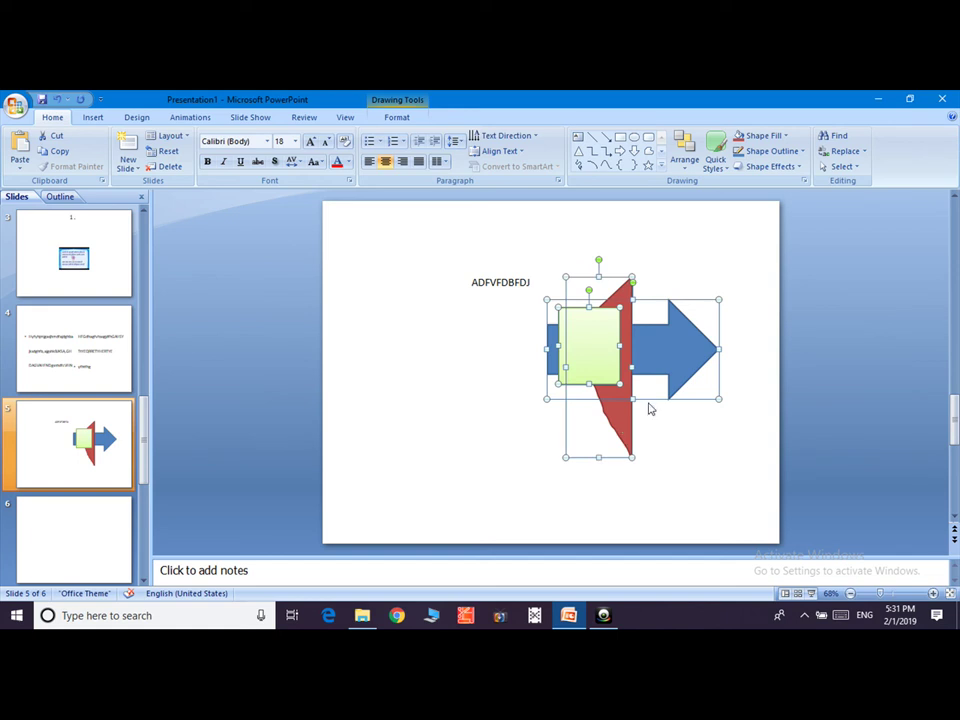
click(686, 158)
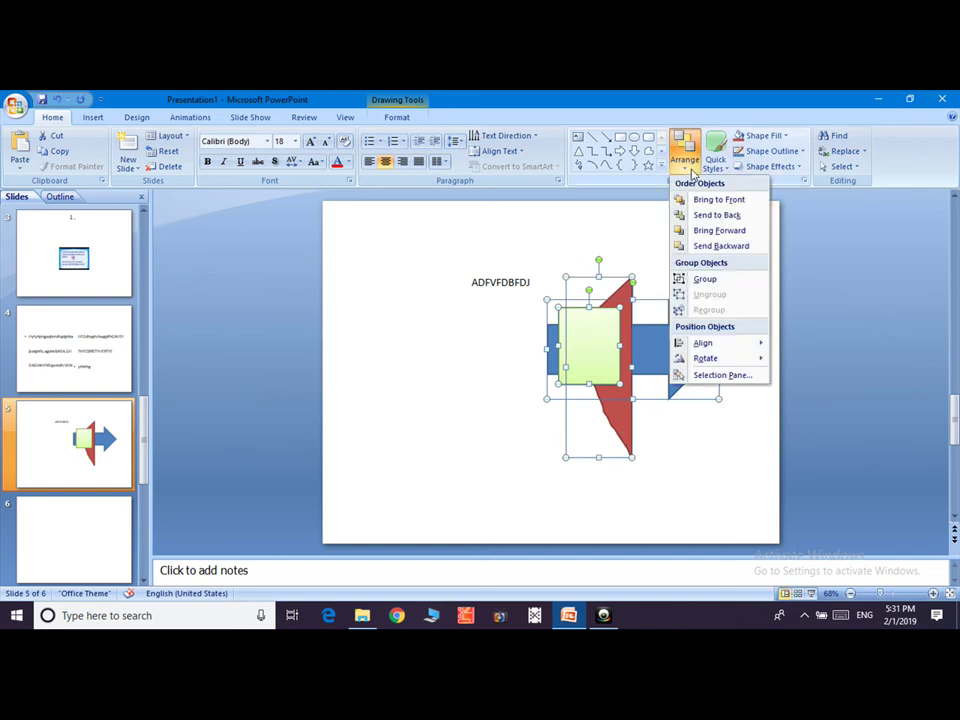
click(705, 280)
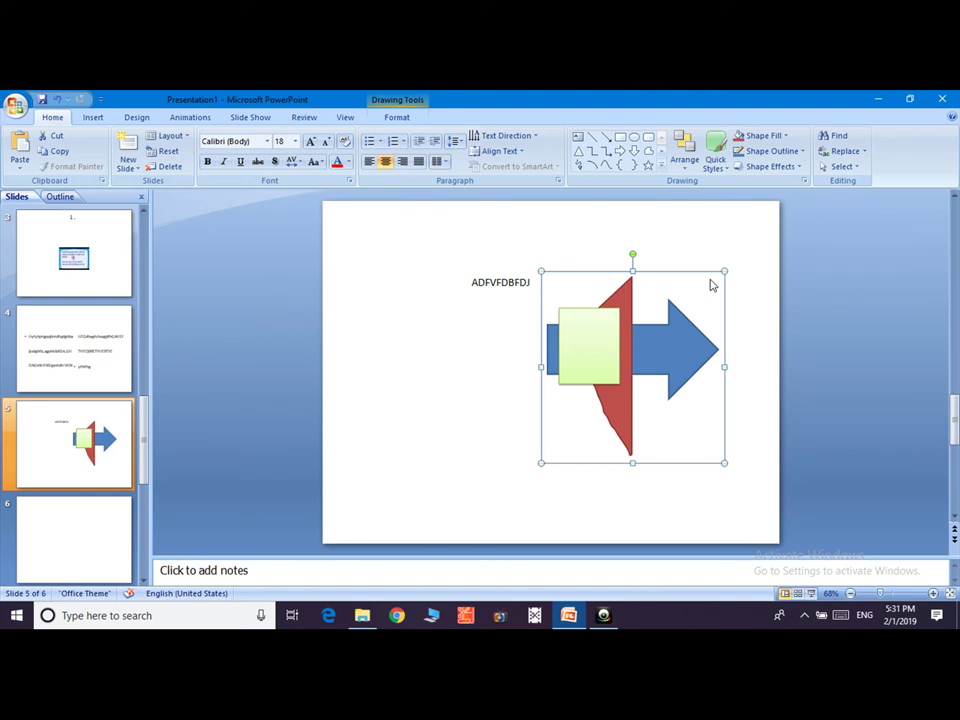
mouse_move(626, 335)
mouse_down()
mouse_move(471, 358)
mouse_move(604, 298)
mouse_up()
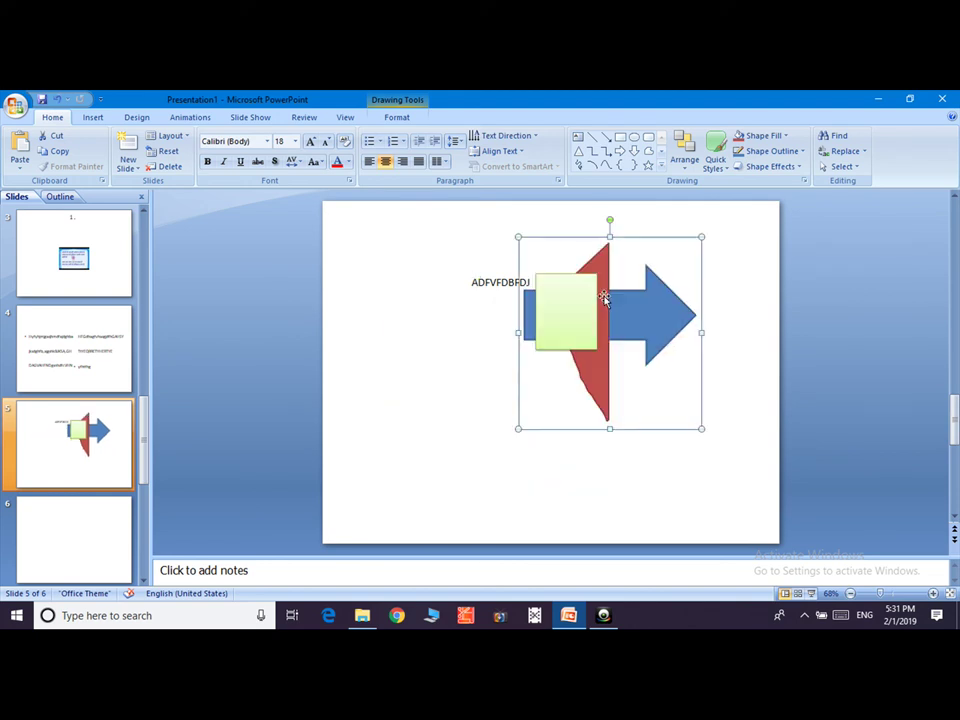
Step: Ungroup the three shapes and nudge the green rectangle slightly down and left
click(685, 165)
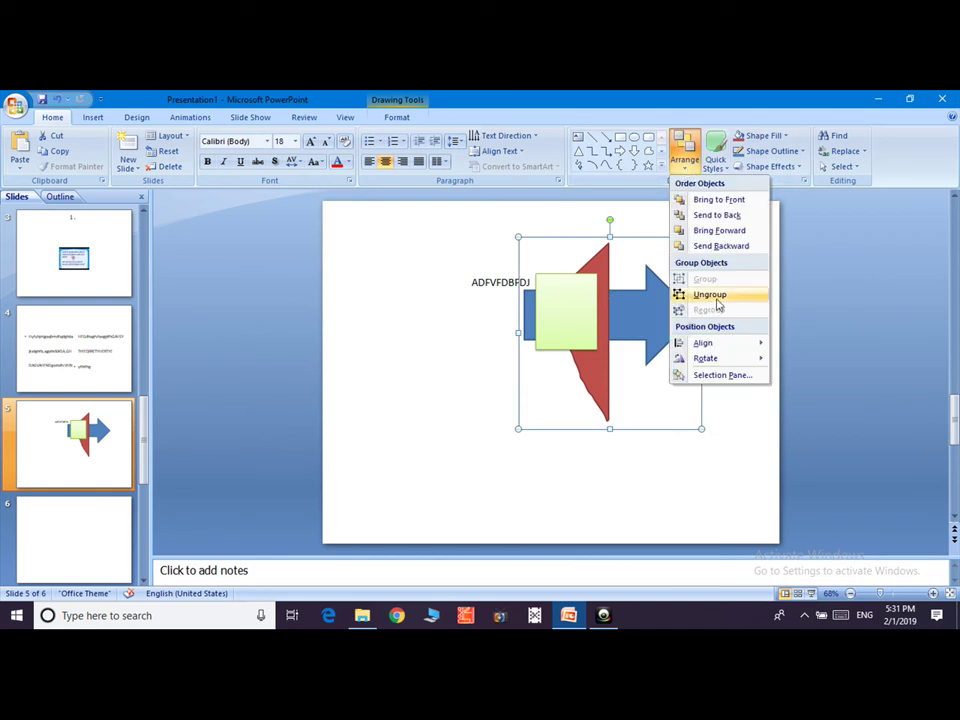
click(716, 303)
click(657, 427)
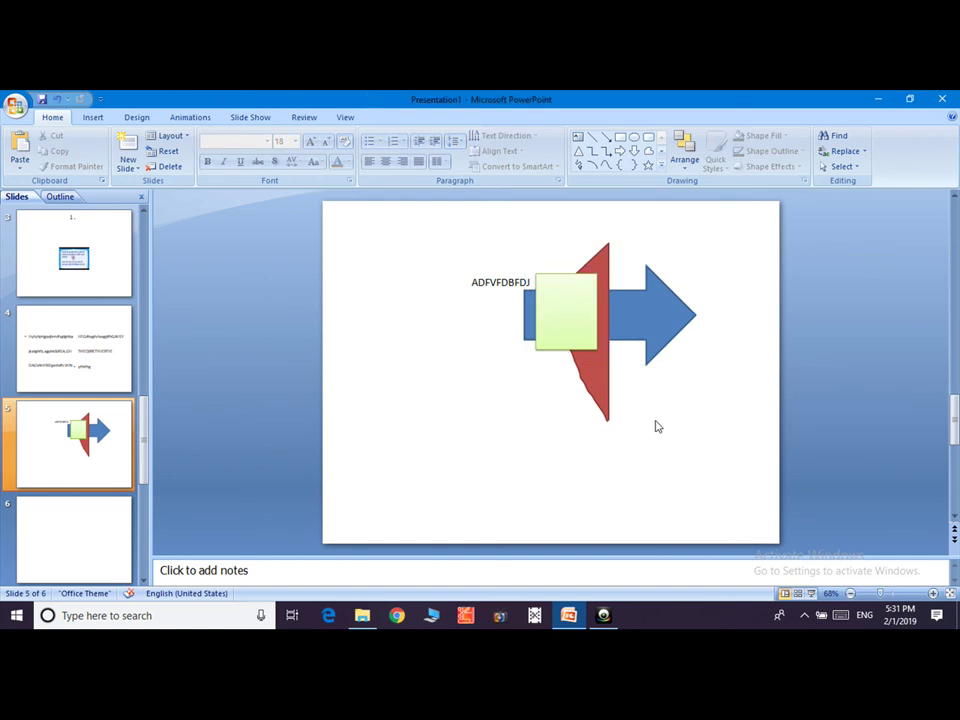
mouse_move(572, 328)
mouse_down()
mouse_move(476, 380)
mouse_move(549, 337)
mouse_up()
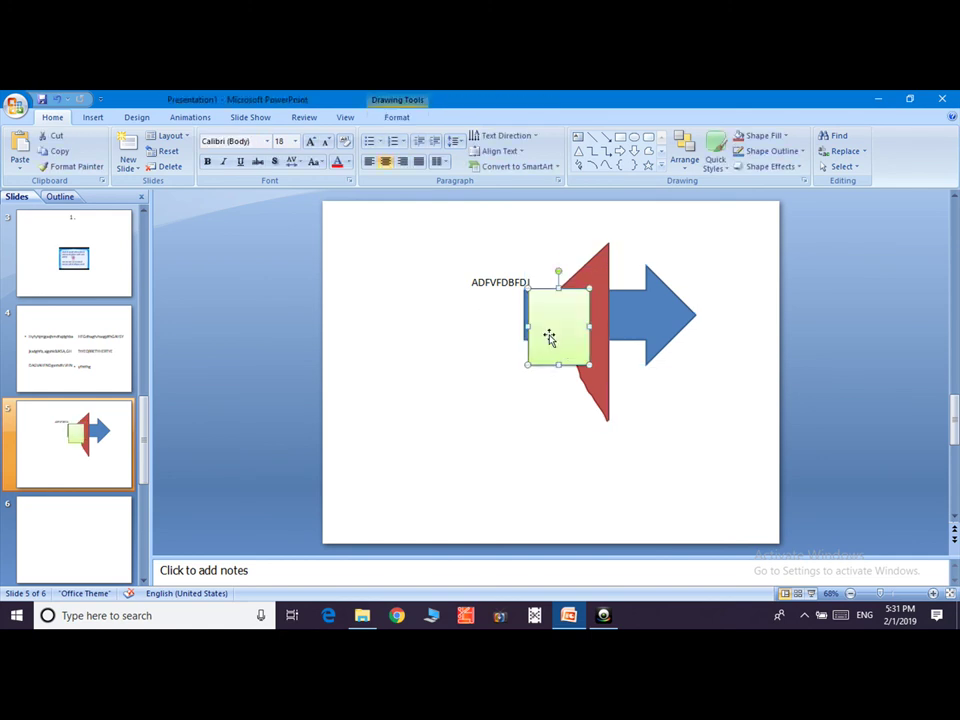
Step: Apply the lavender gradient Quick Style to the small rectangle
click(715, 150)
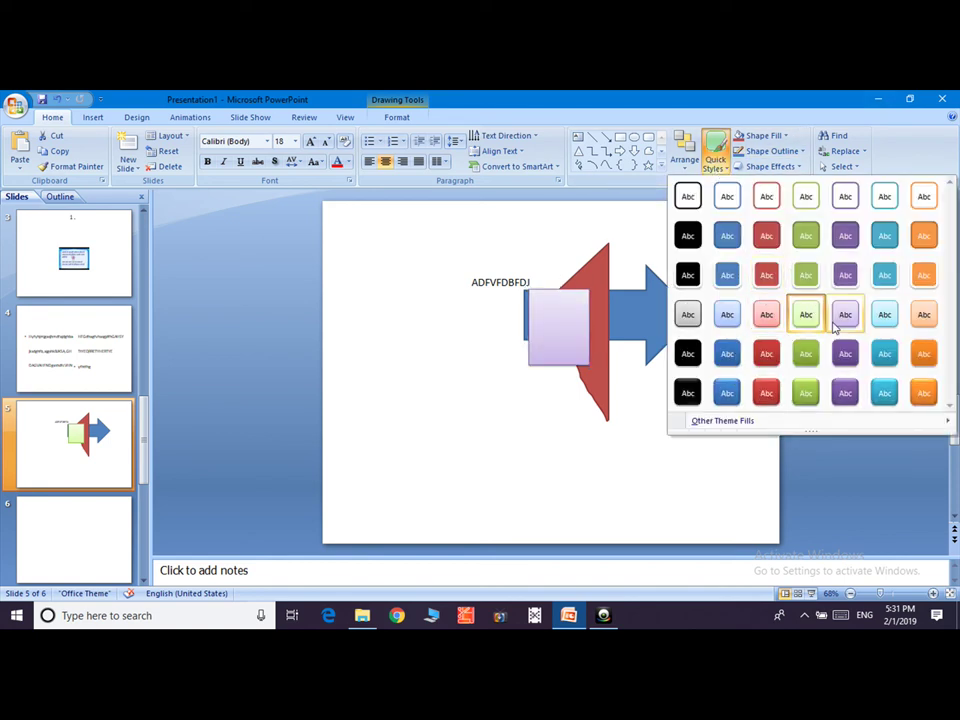
click(835, 322)
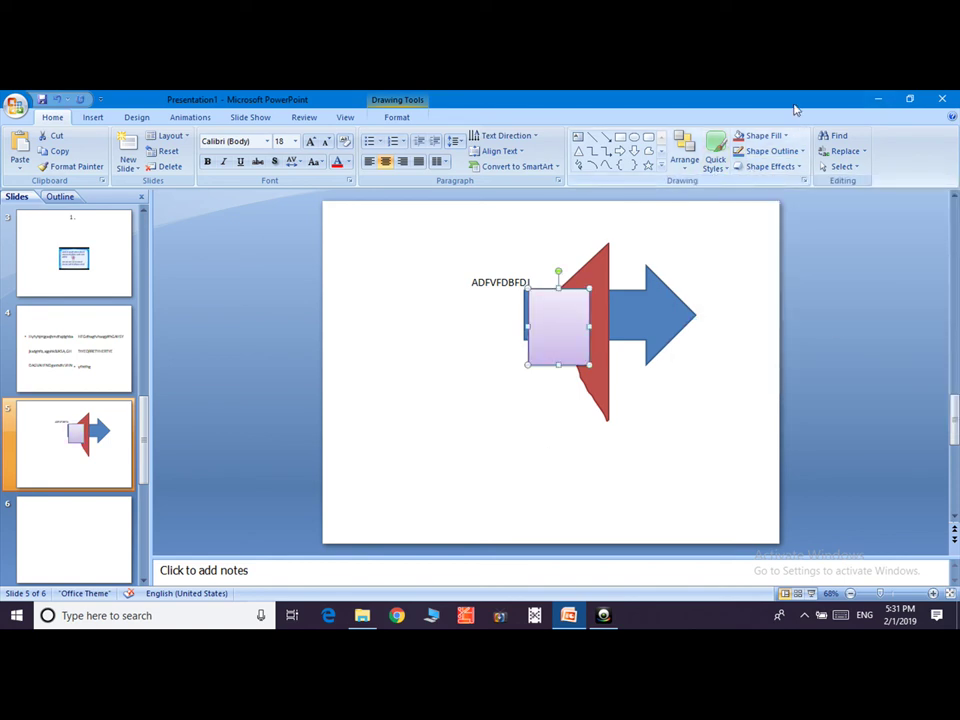
Step: Fill the rectangle with yellow and give it a thicker outline weight
click(786, 137)
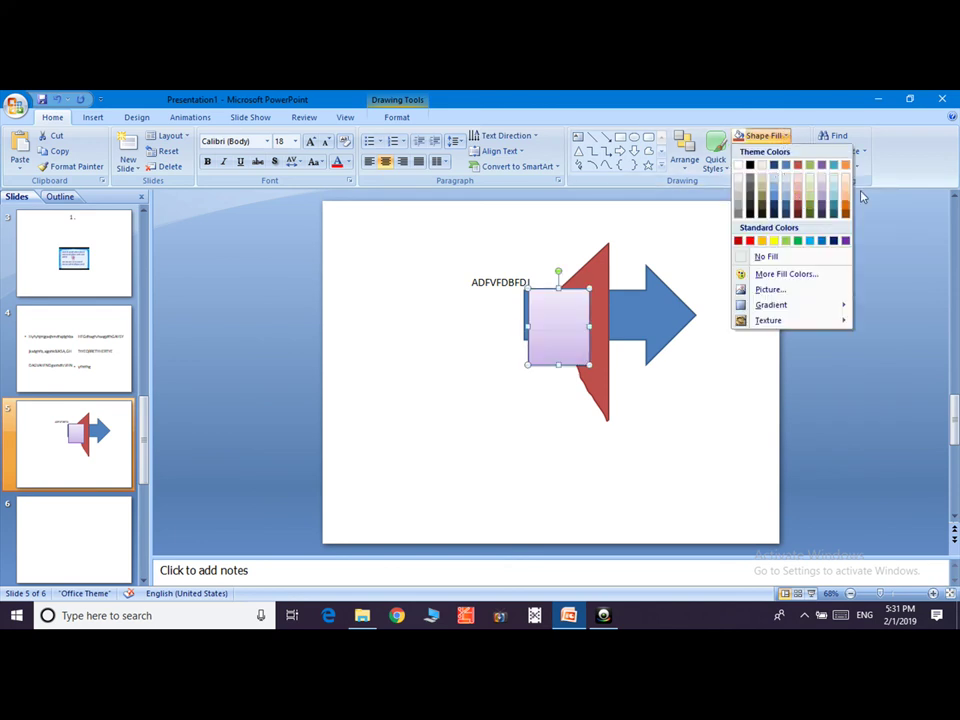
click(773, 240)
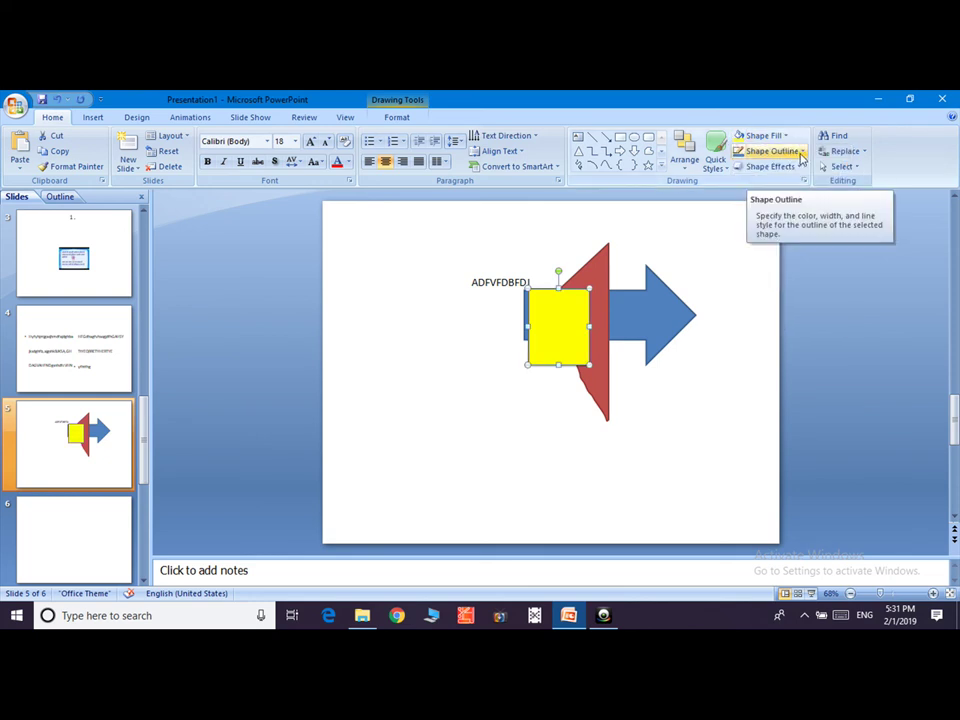
click(801, 154)
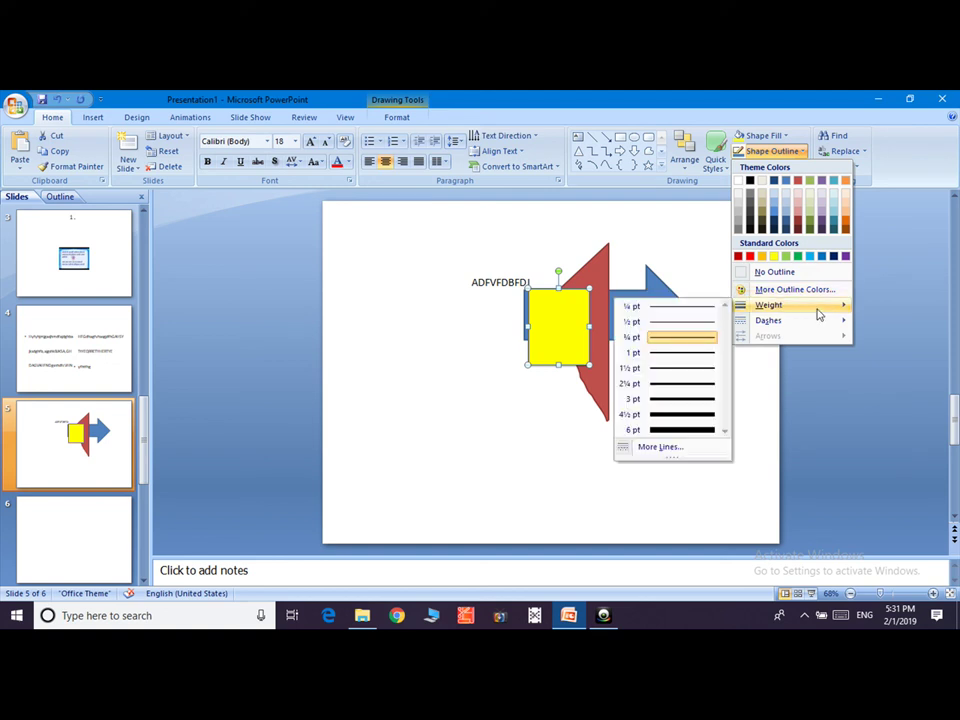
mouse_move(790, 305)
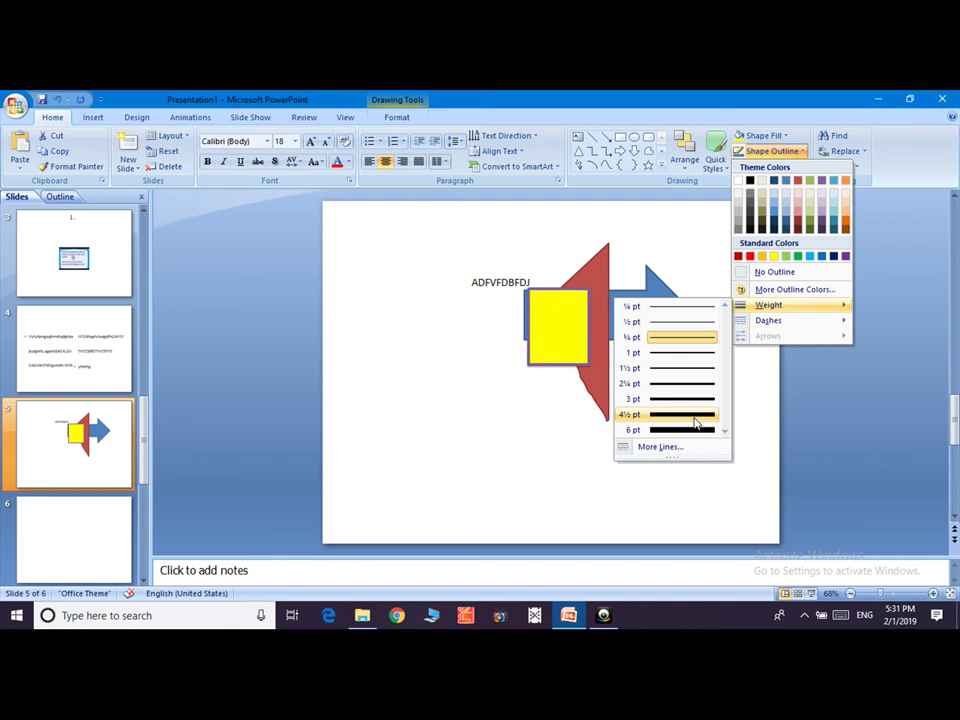
click(697, 423)
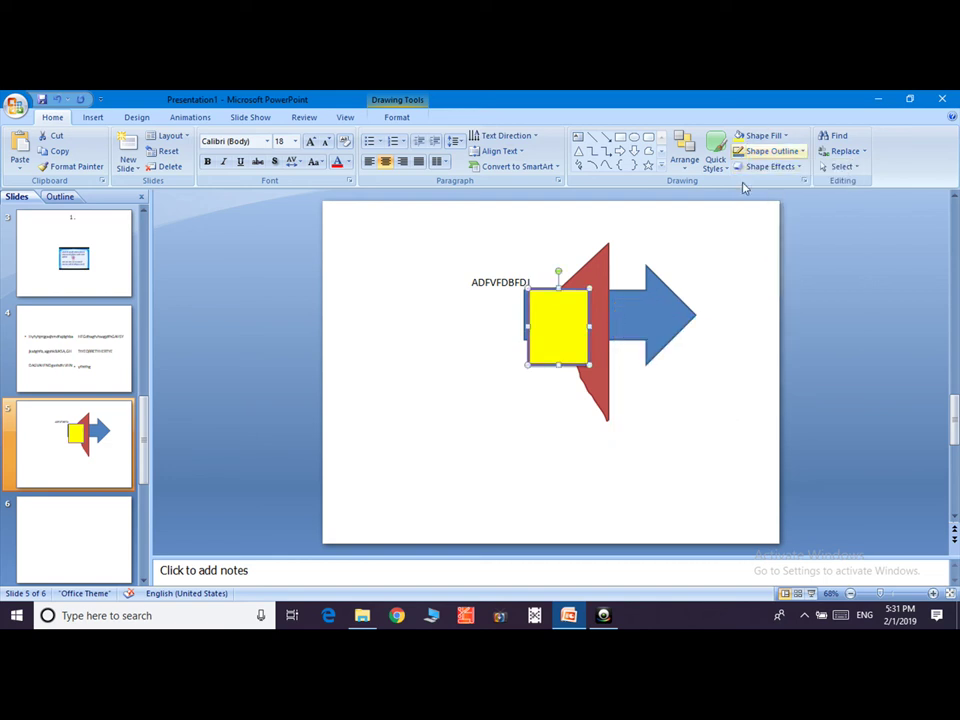
Step: Give the yellow rectangle a Parallel 3-D rotation, move red and yellow shapes off the arrow, and show slide 4
click(795, 168)
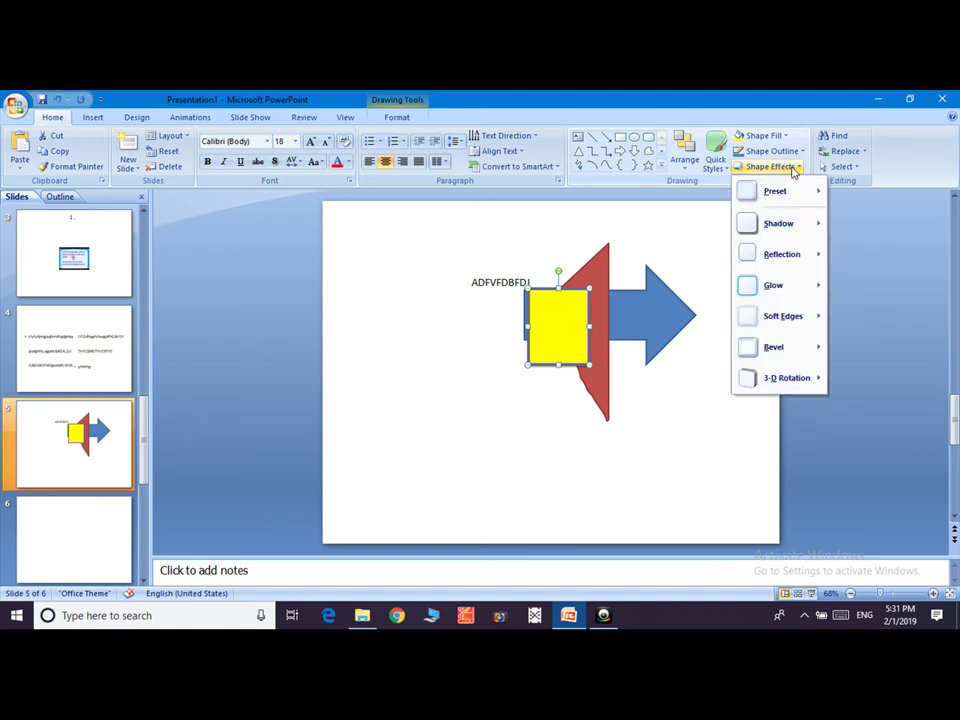
mouse_move(785, 378)
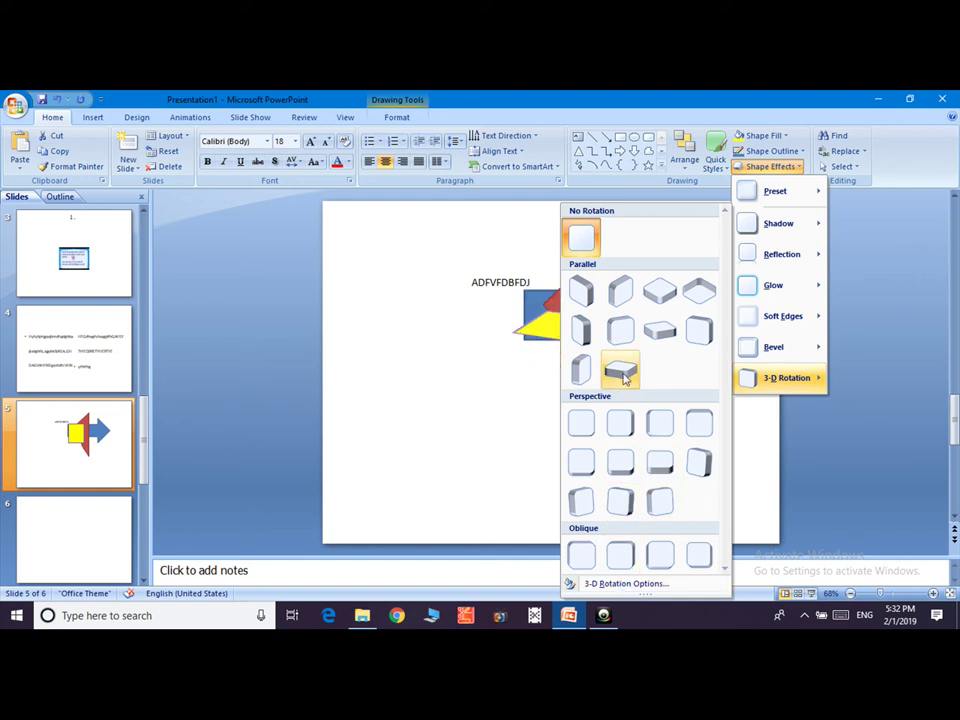
click(581, 370)
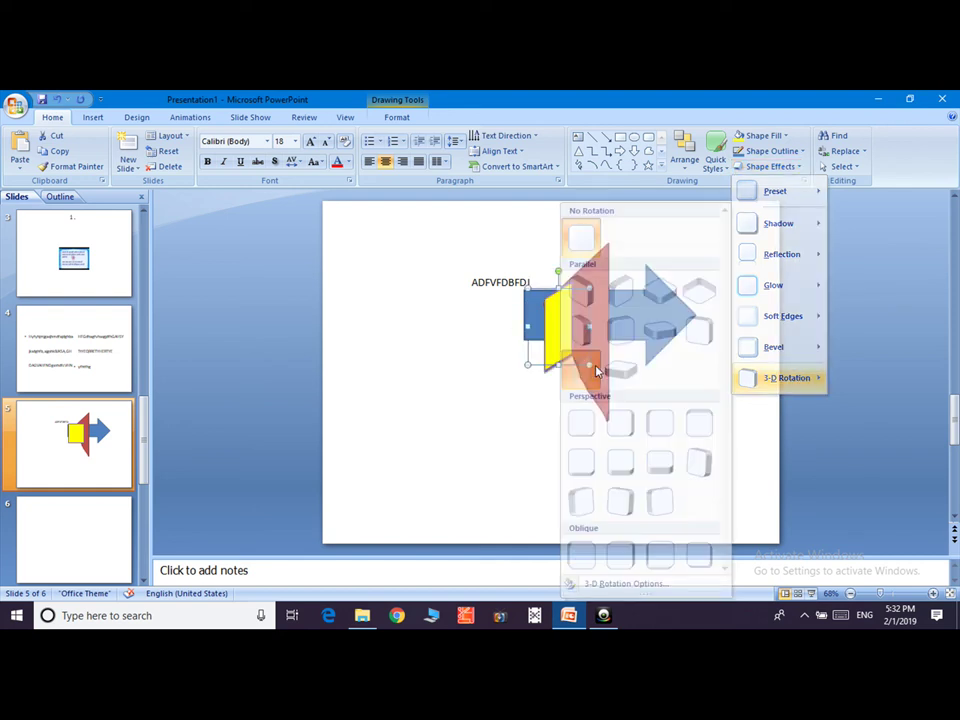
drag(572, 336, 455, 424)
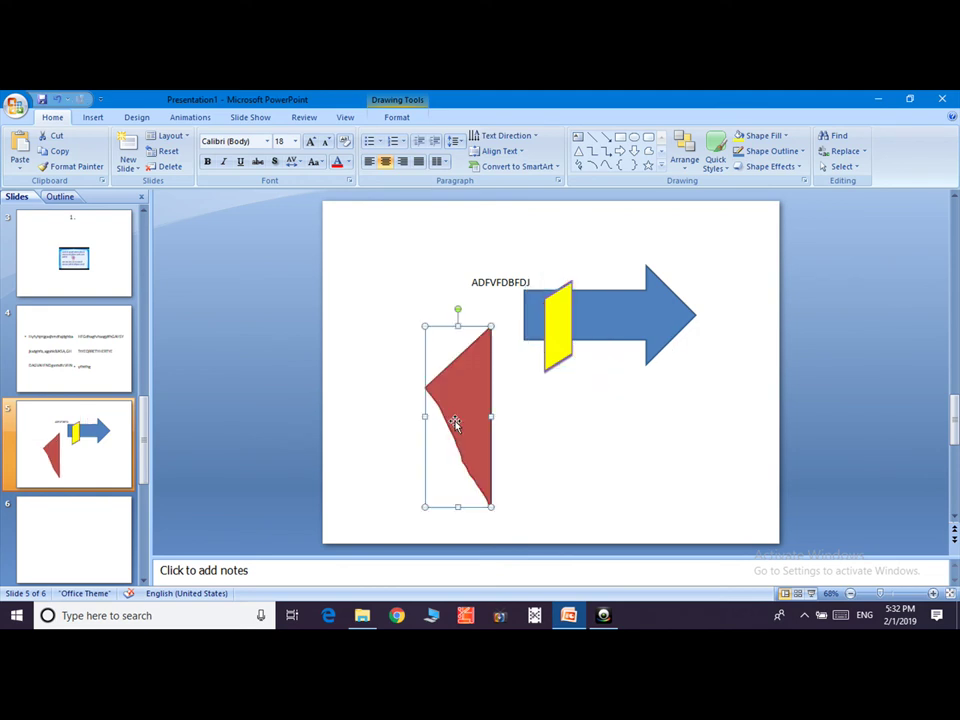
mouse_move(561, 321)
mouse_down()
mouse_move(557, 371)
mouse_move(615, 410)
mouse_up()
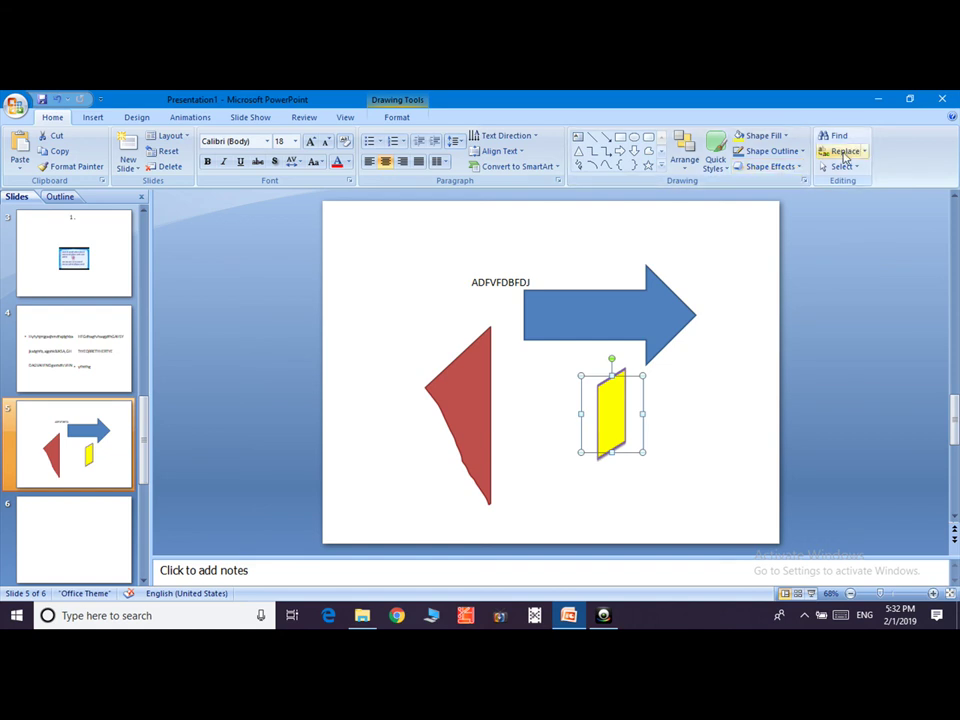
click(53, 343)
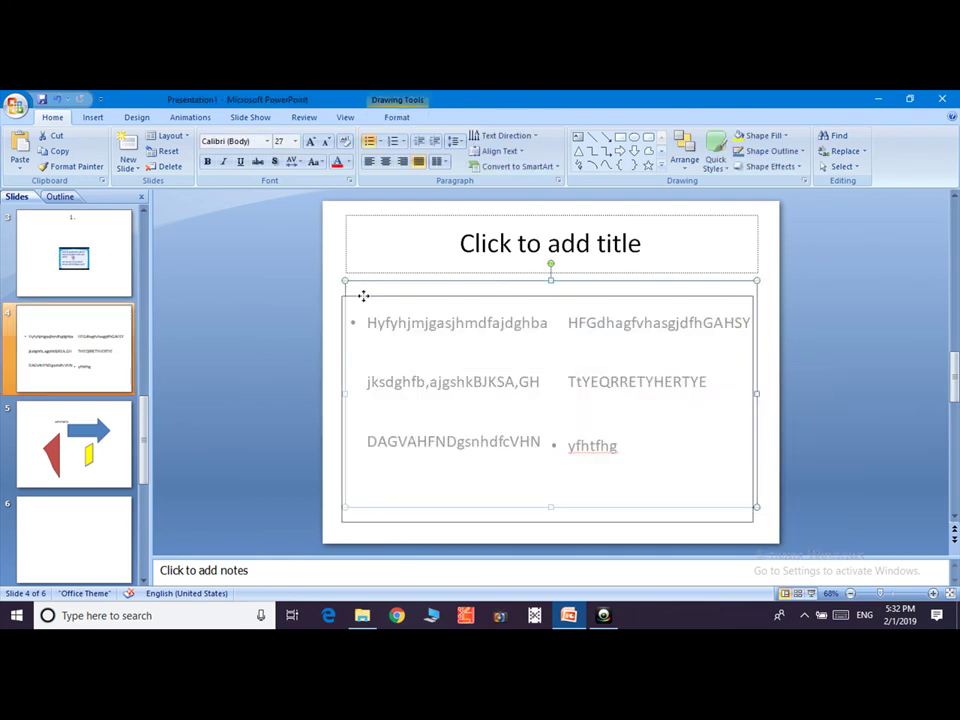
Step: Nudge slide 4's body text box lower, select all its text, and search for 'j'
mouse_move(368, 284)
mouse_down()
mouse_move(364, 300)
mouse_move(504, 453)
mouse_up()
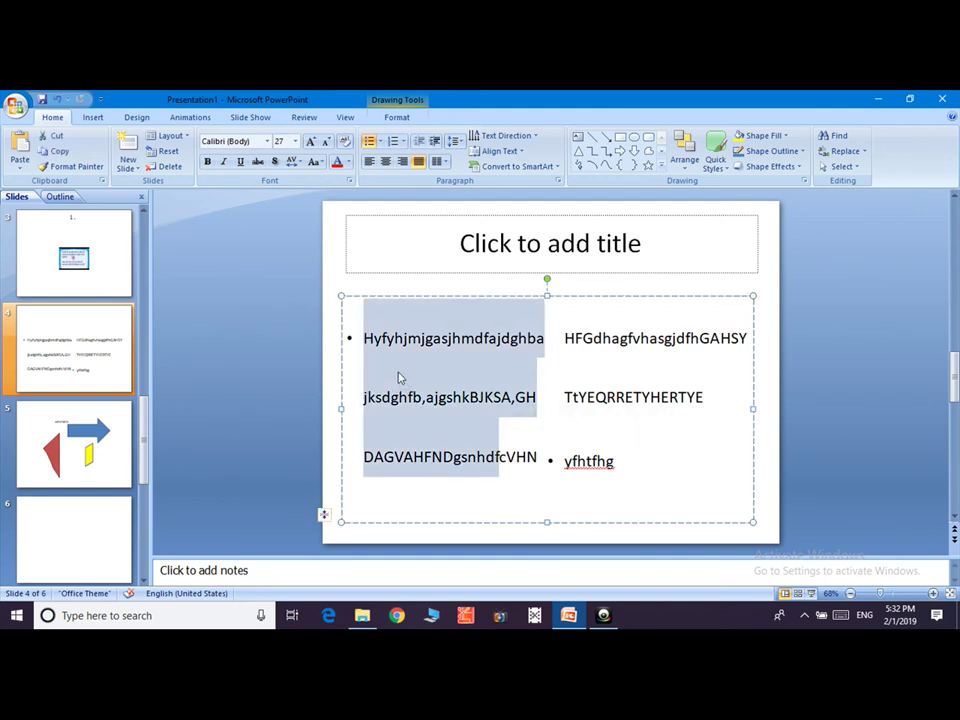
key(ctrl+a)
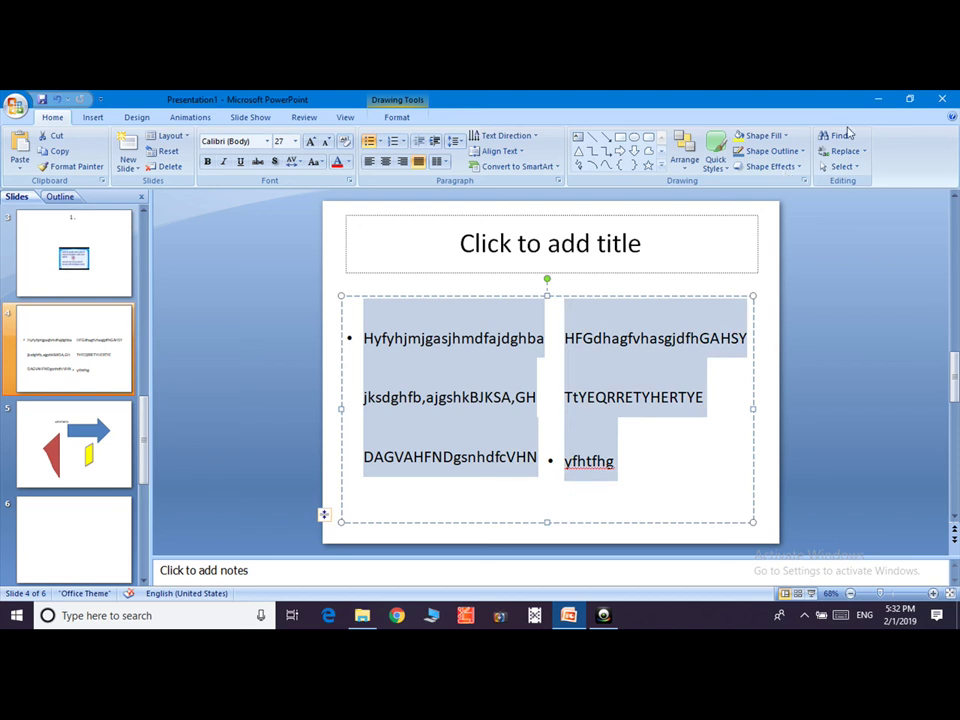
click(840, 135)
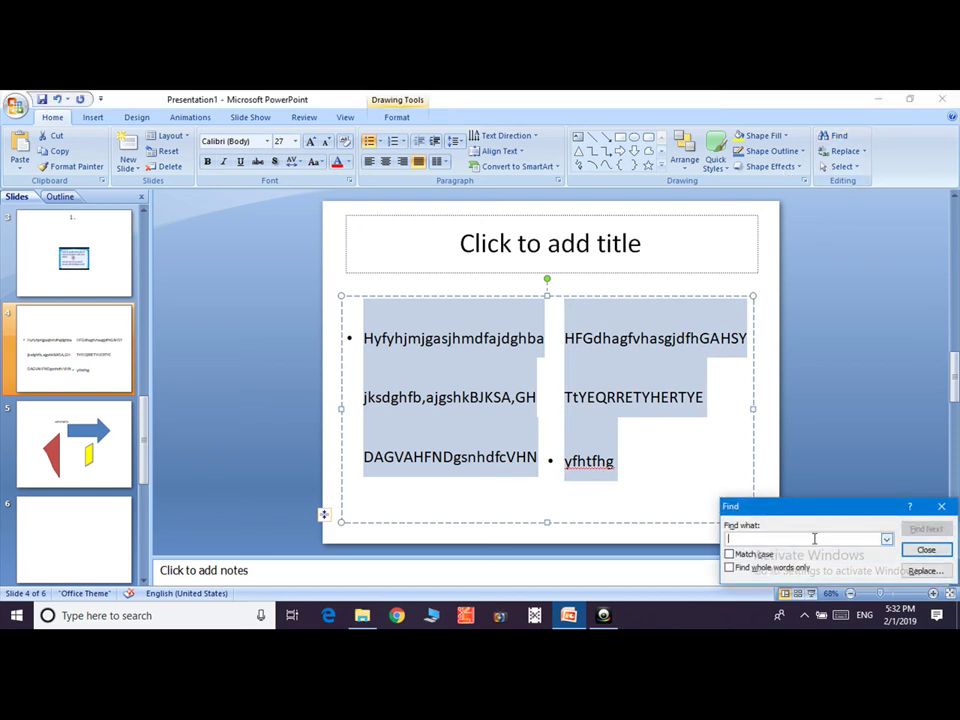
text(j)
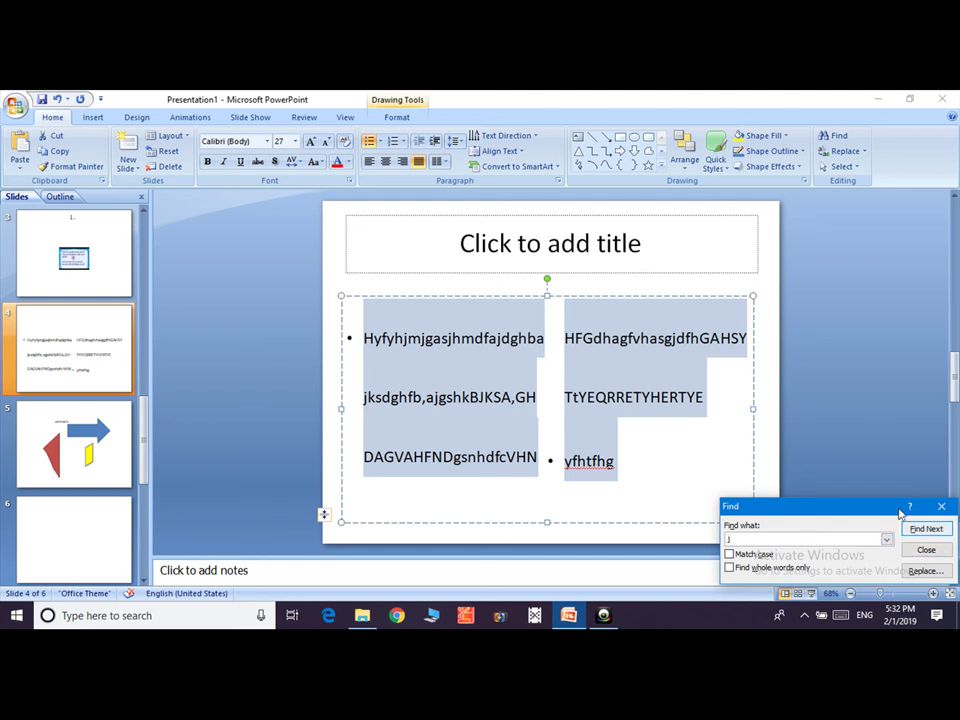
mouse_move(890, 509)
mouse_down()
mouse_move(820, 415)
mouse_move(861, 209)
mouse_up()
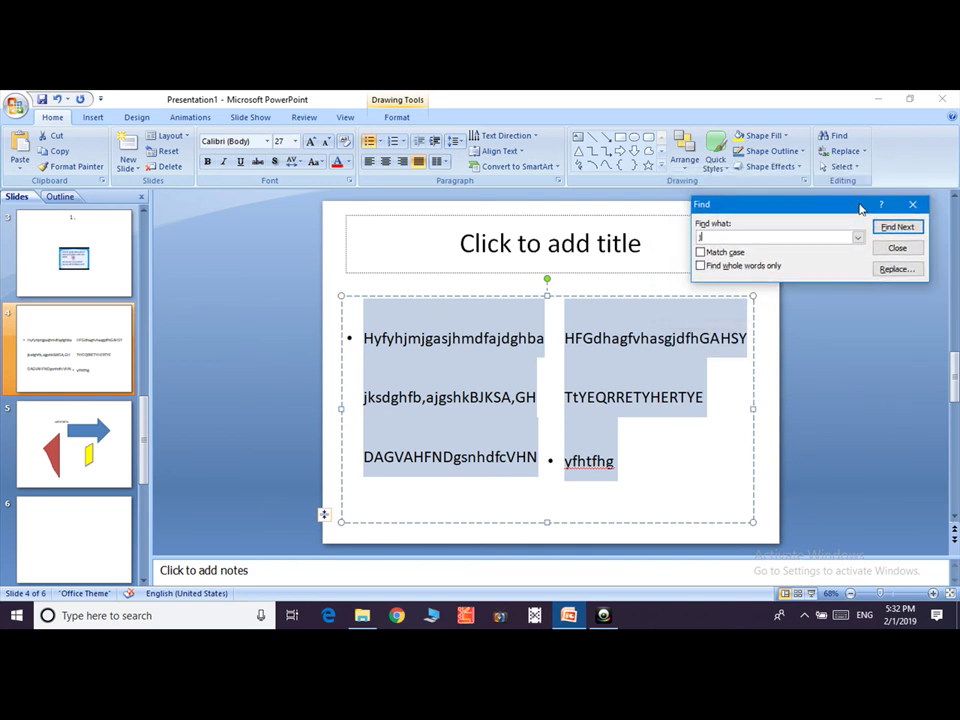
Step: Step through every 'j' match with Find Next until the search finishes
click(903, 228)
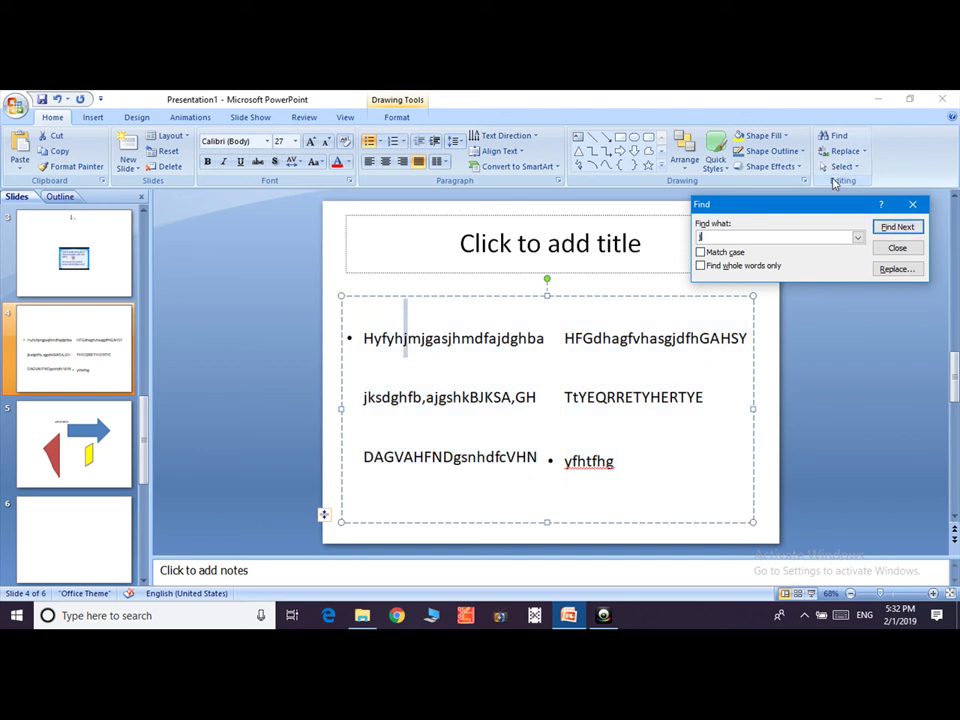
click(897, 227)
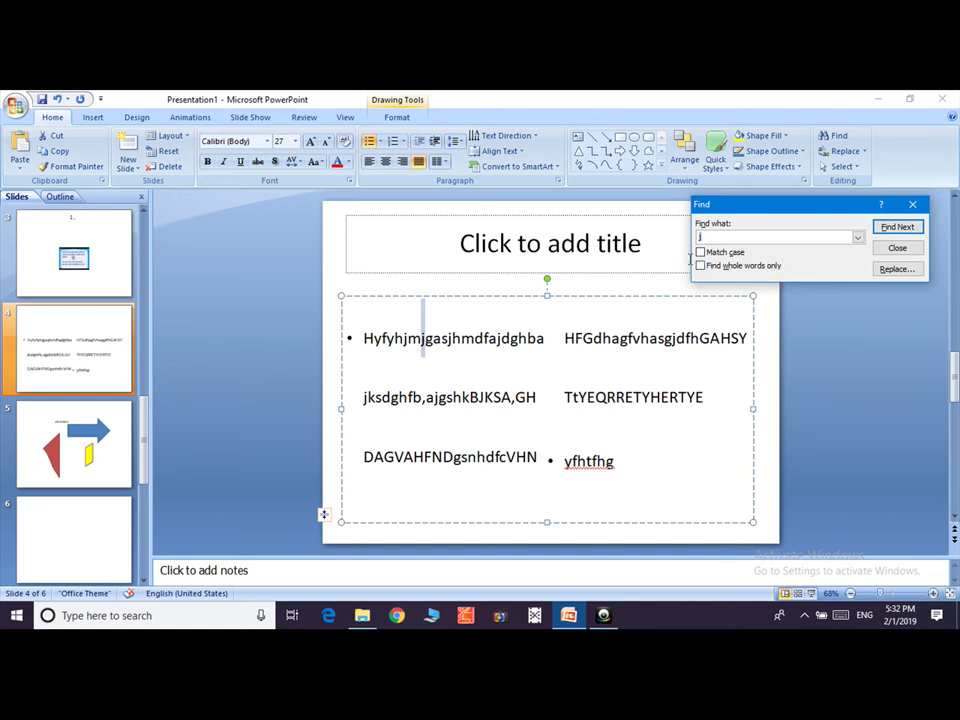
click(911, 228)
click(911, 228)
click(912, 228)
click(912, 228)
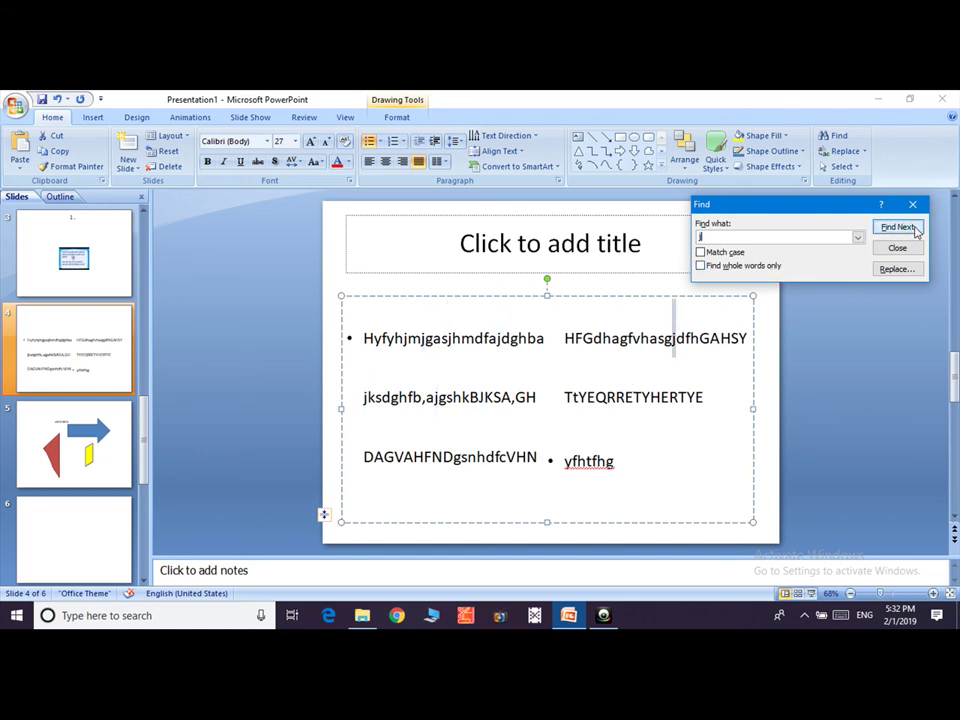
click(912, 228)
click(912, 228)
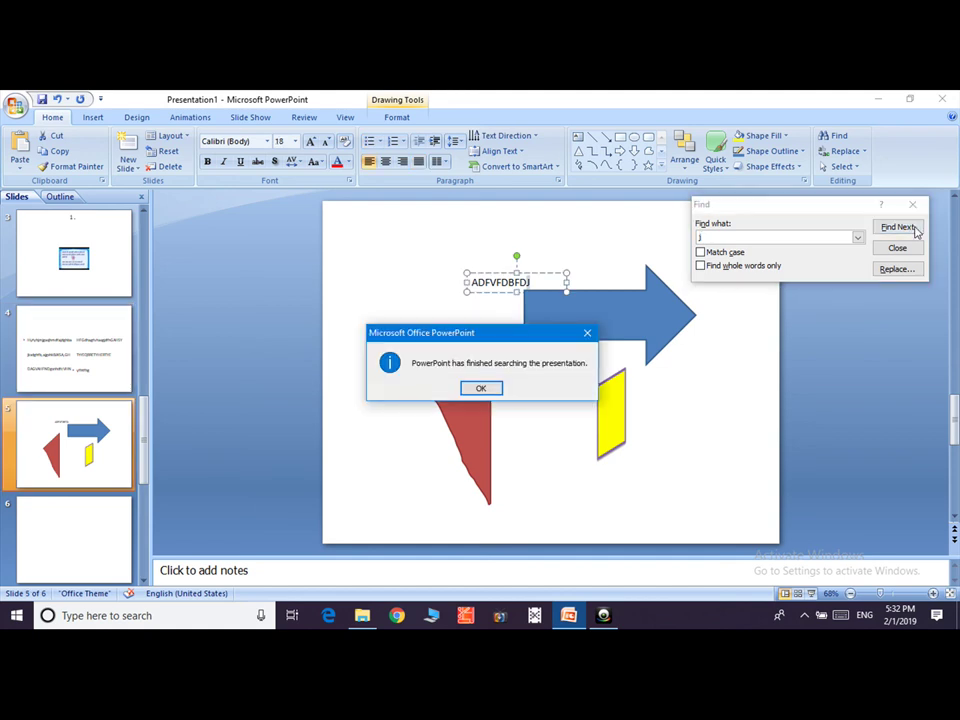
click(481, 389)
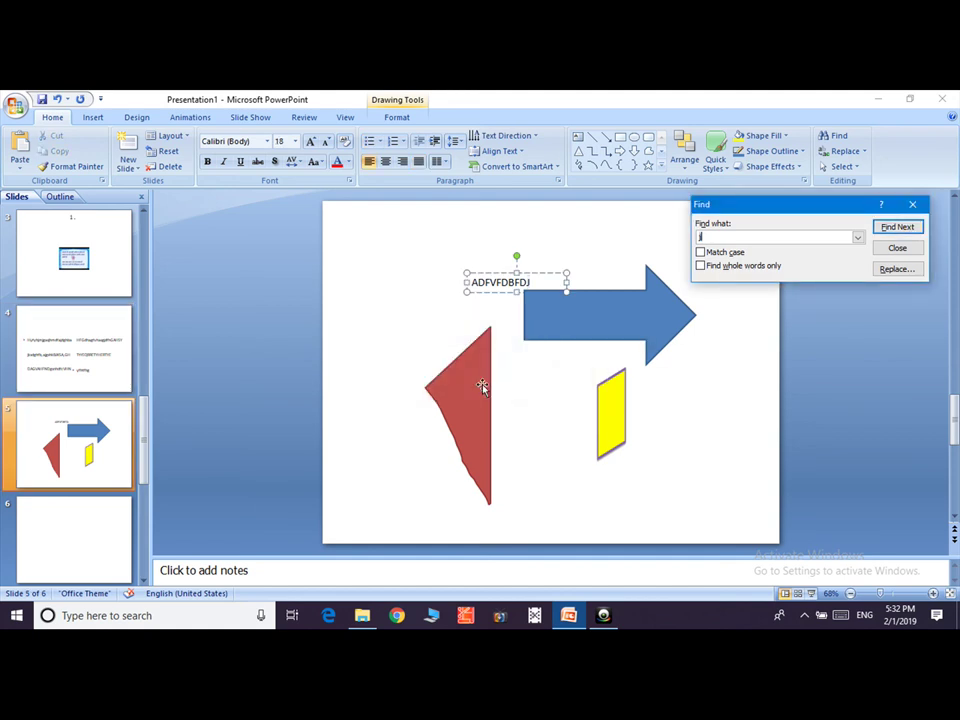
Step: Replace all nine occurrences of 'j' with 'w' across the presentation
click(846, 152)
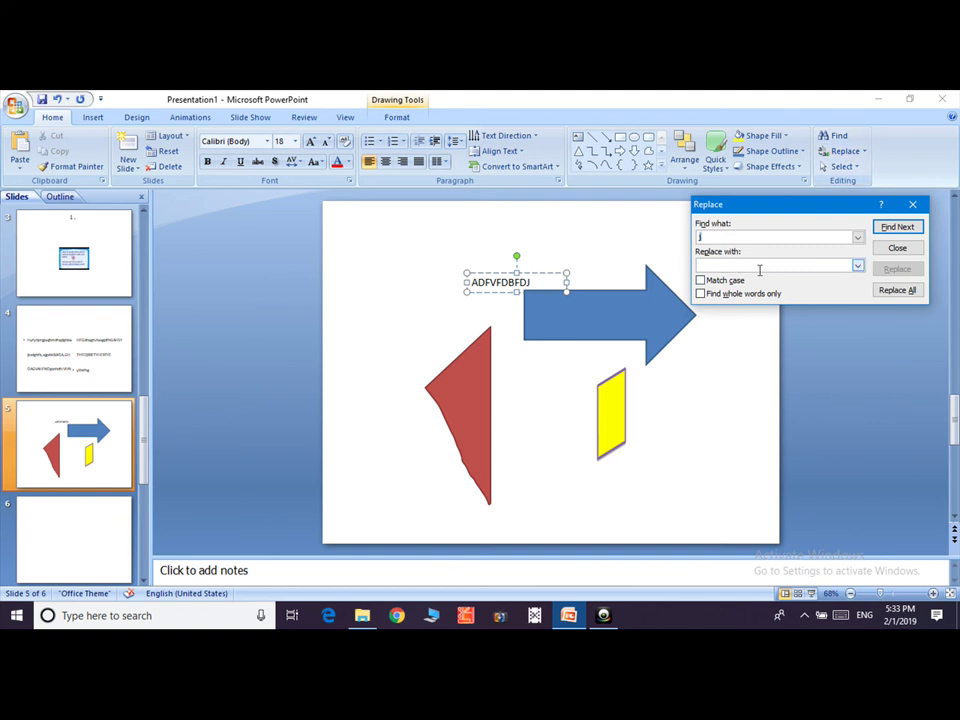
click(65, 352)
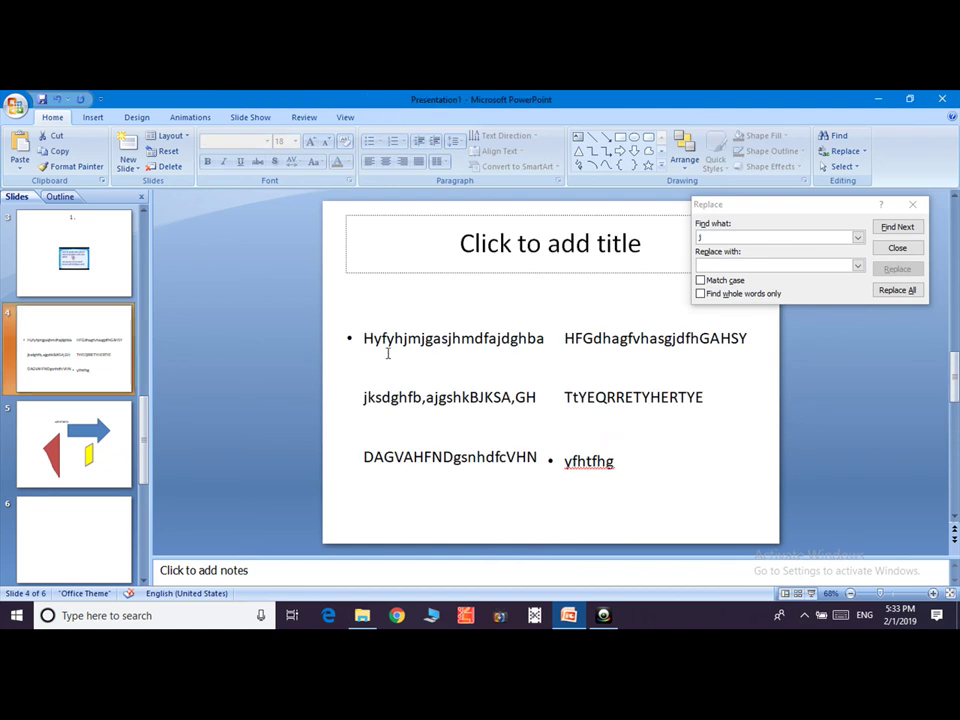
click(753, 265)
text(w)
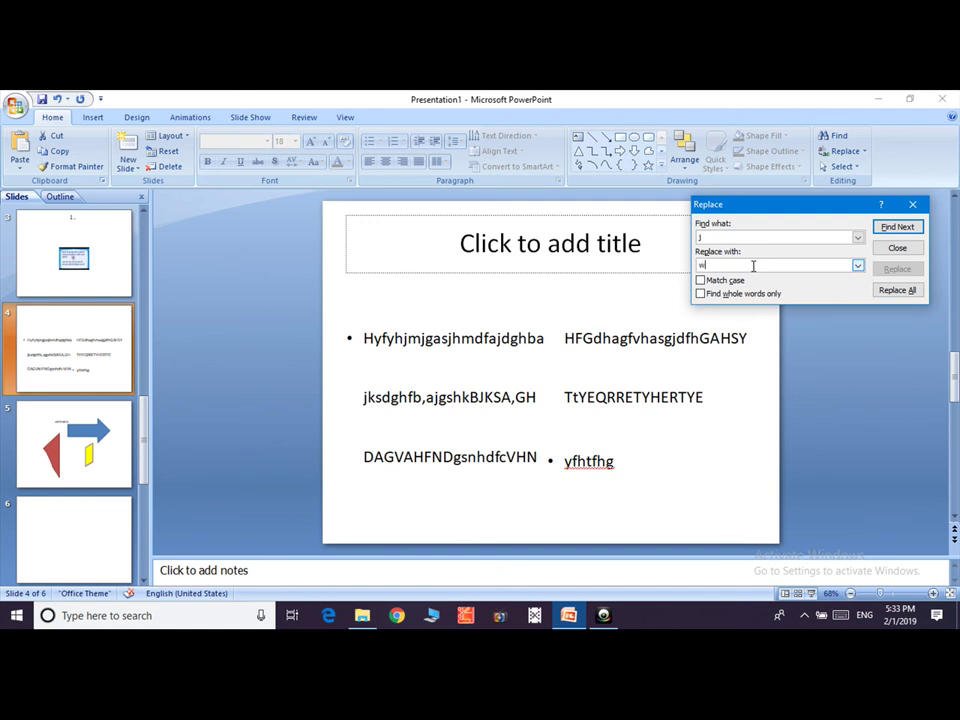
click(895, 290)
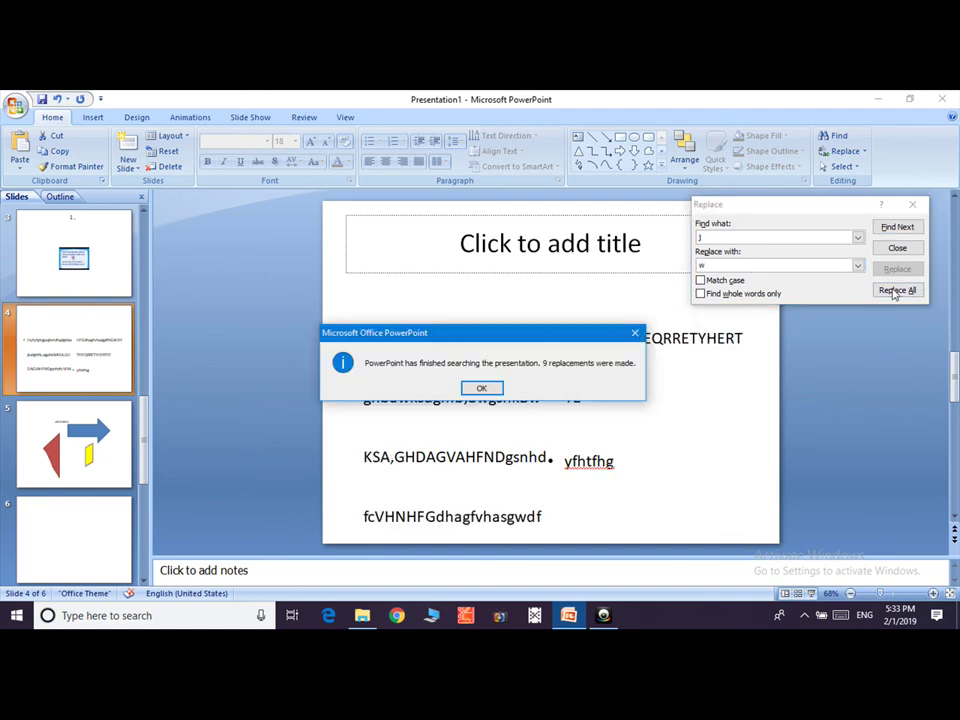
click(482, 389)
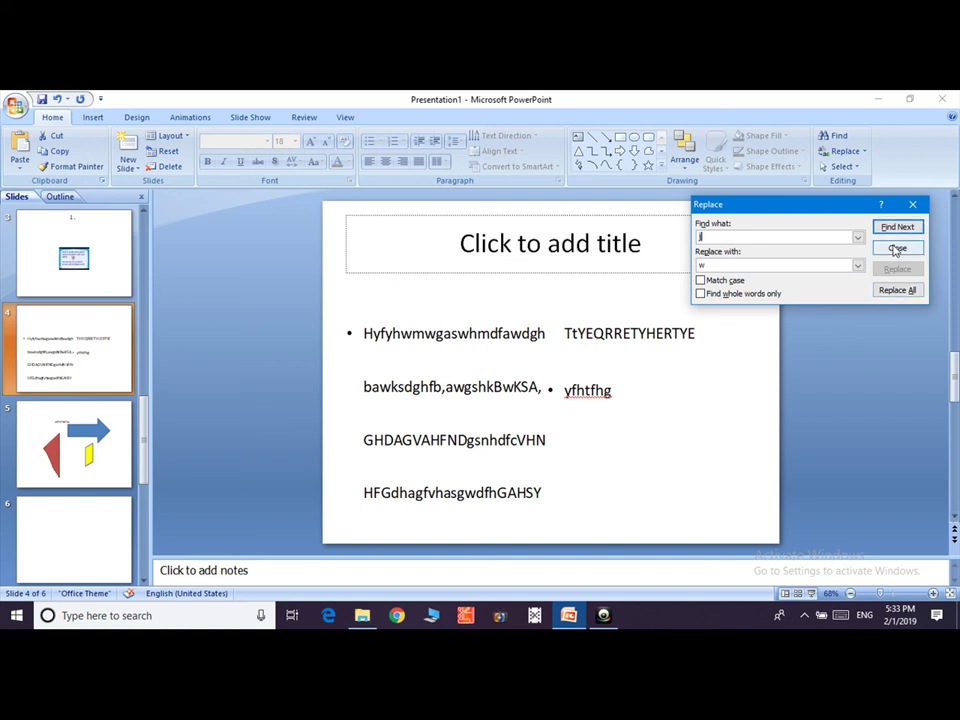
Step: Close the Replace window and draw an oval over slide 4's body text
click(897, 249)
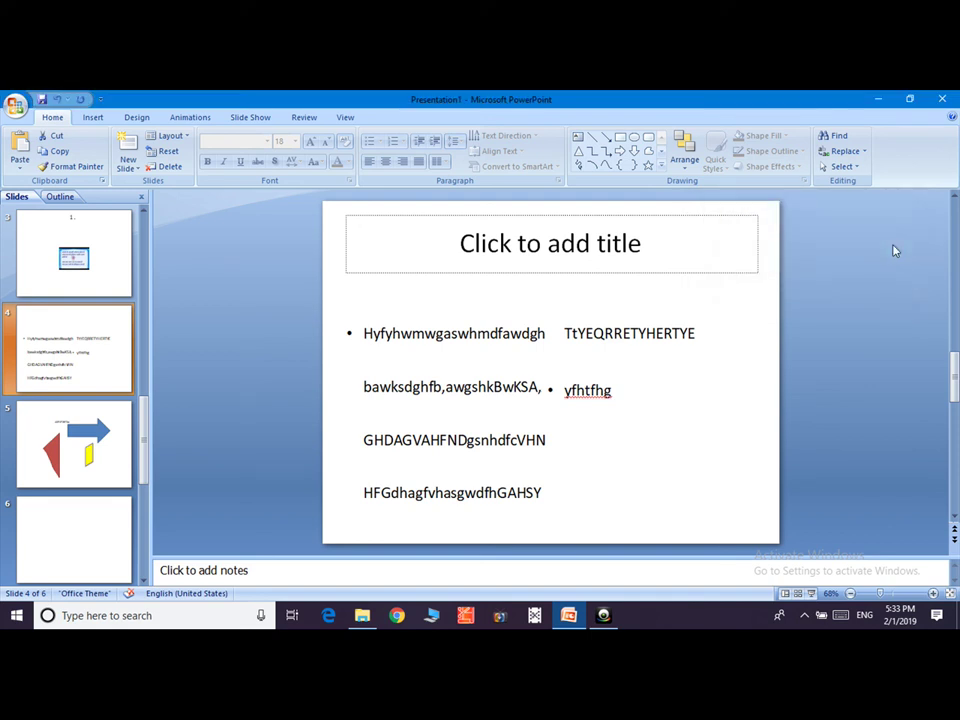
click(851, 170)
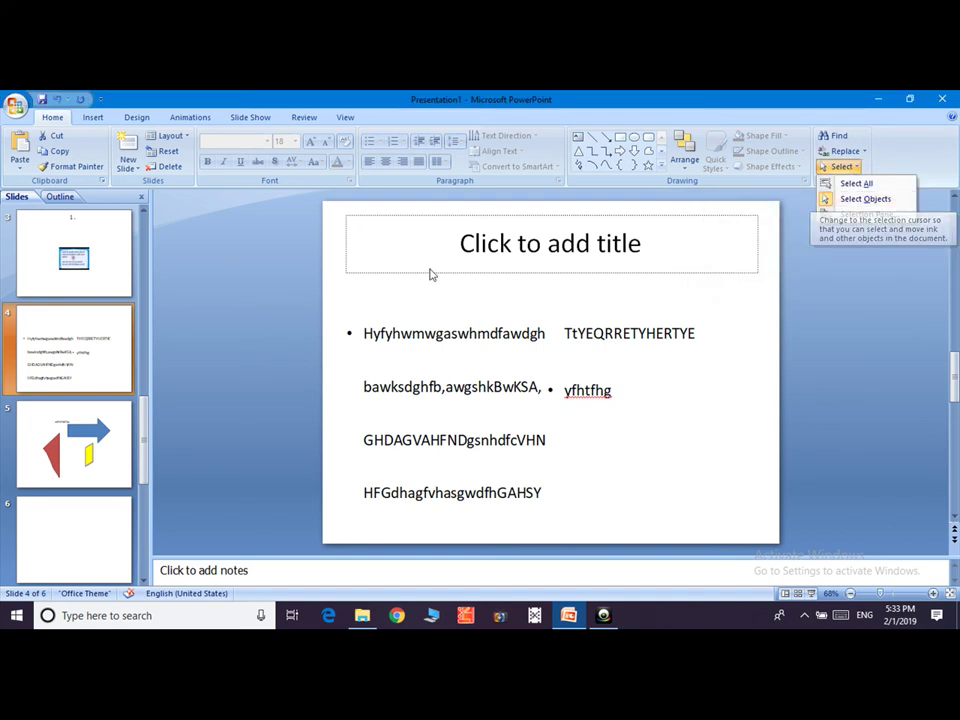
click(93, 118)
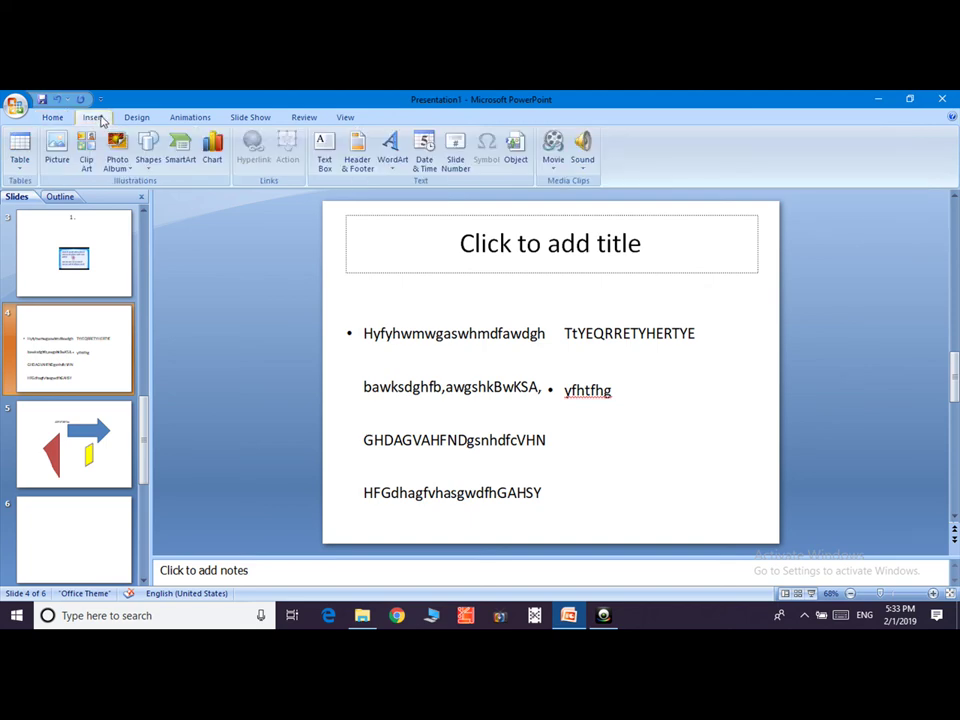
click(147, 150)
click(198, 196)
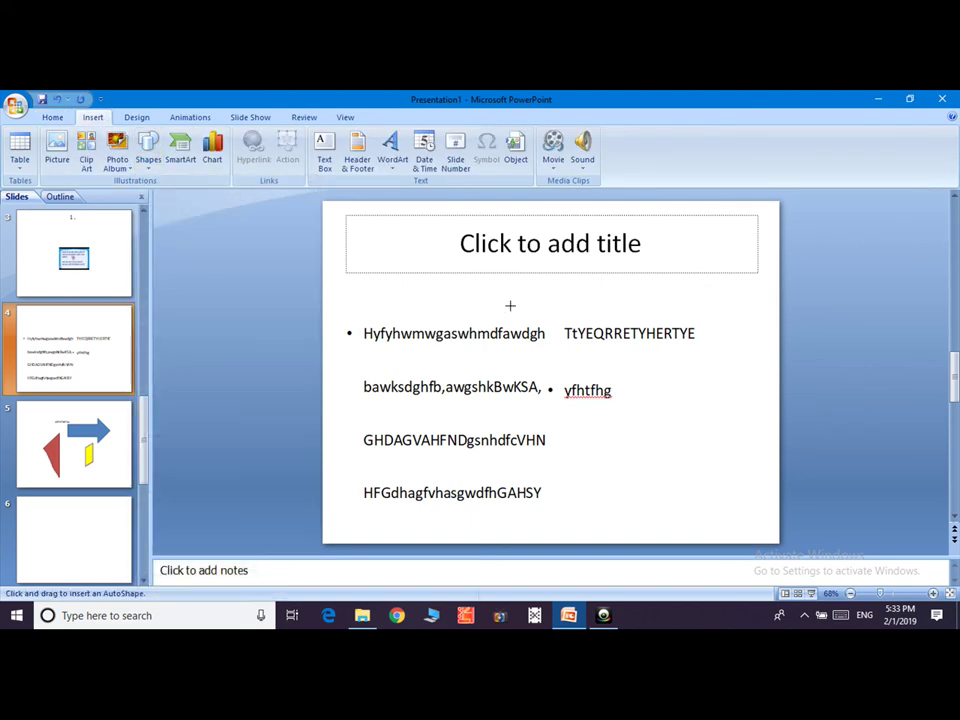
drag(607, 398, 509, 308)
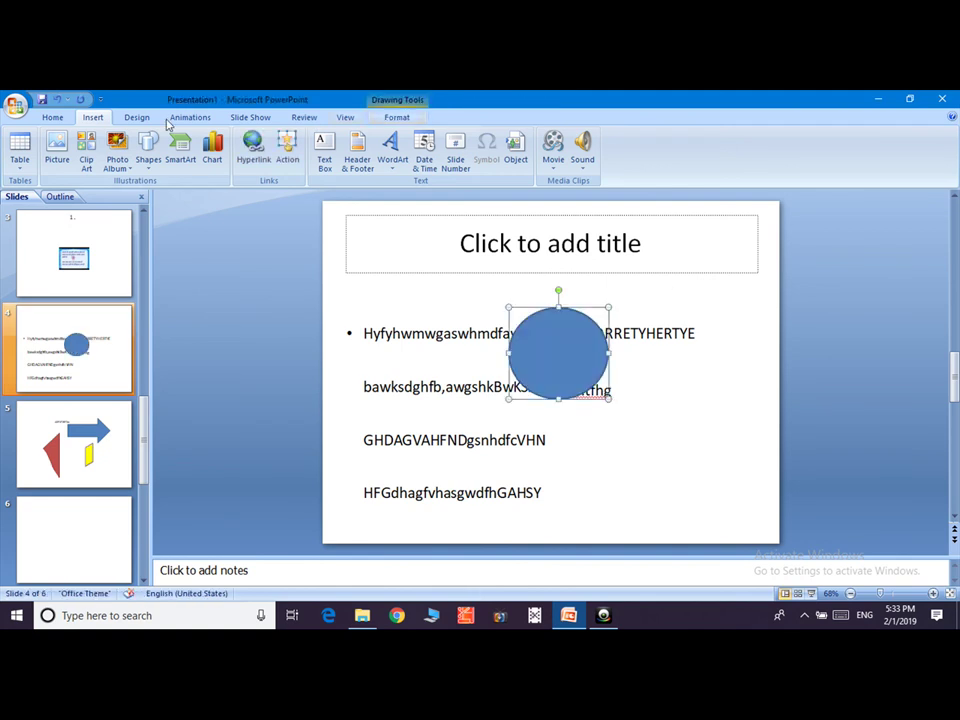
Step: Turn on Select Objects mode and select the new oval
click(48, 117)
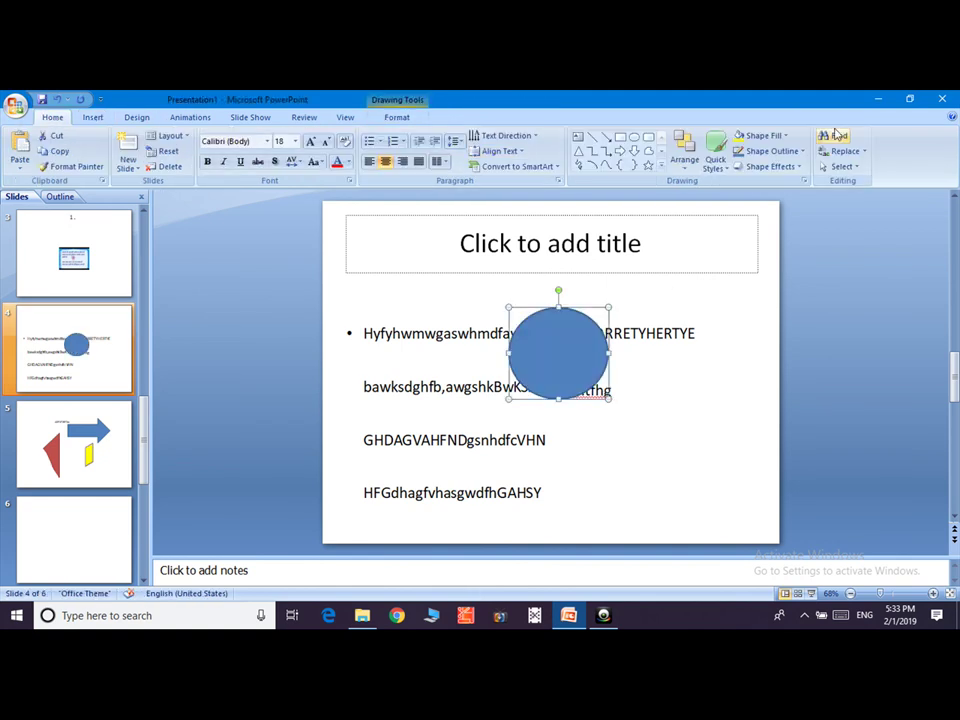
click(841, 167)
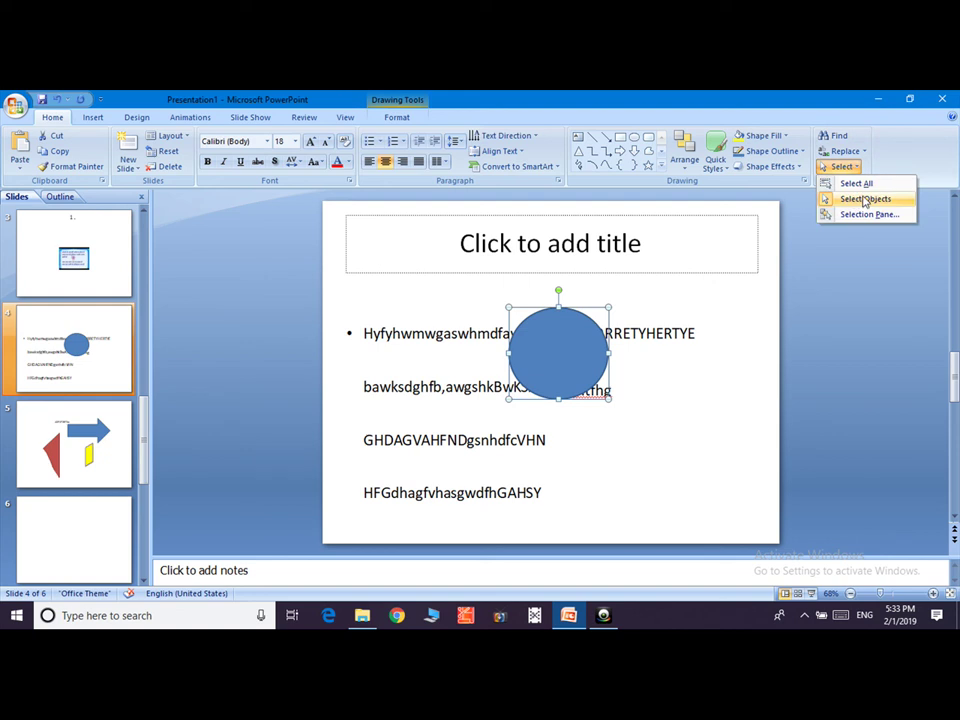
click(866, 199)
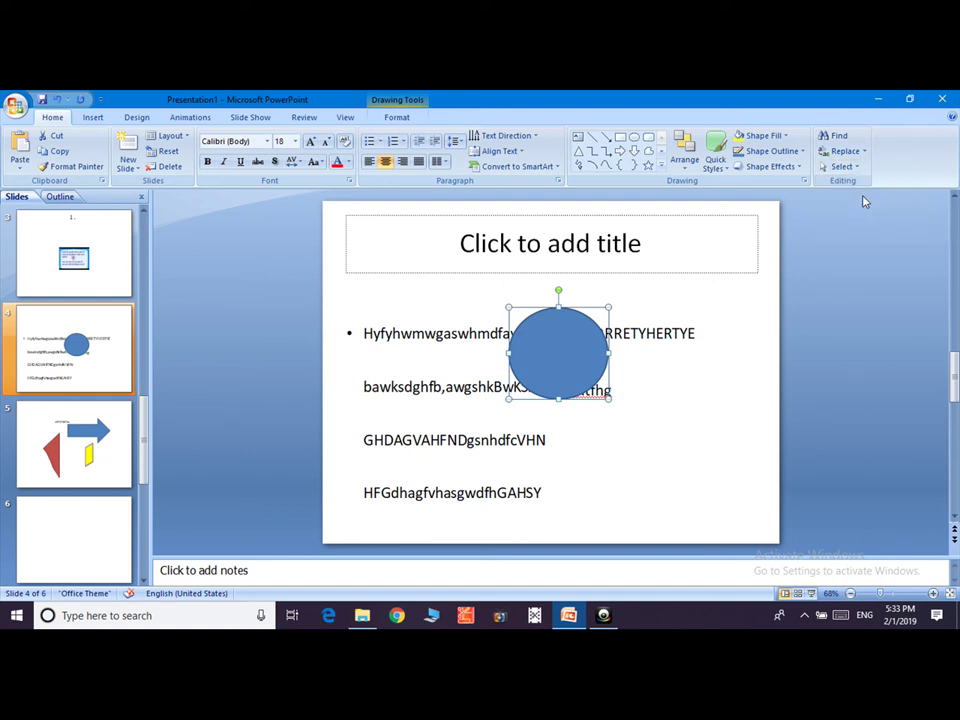
click(540, 510)
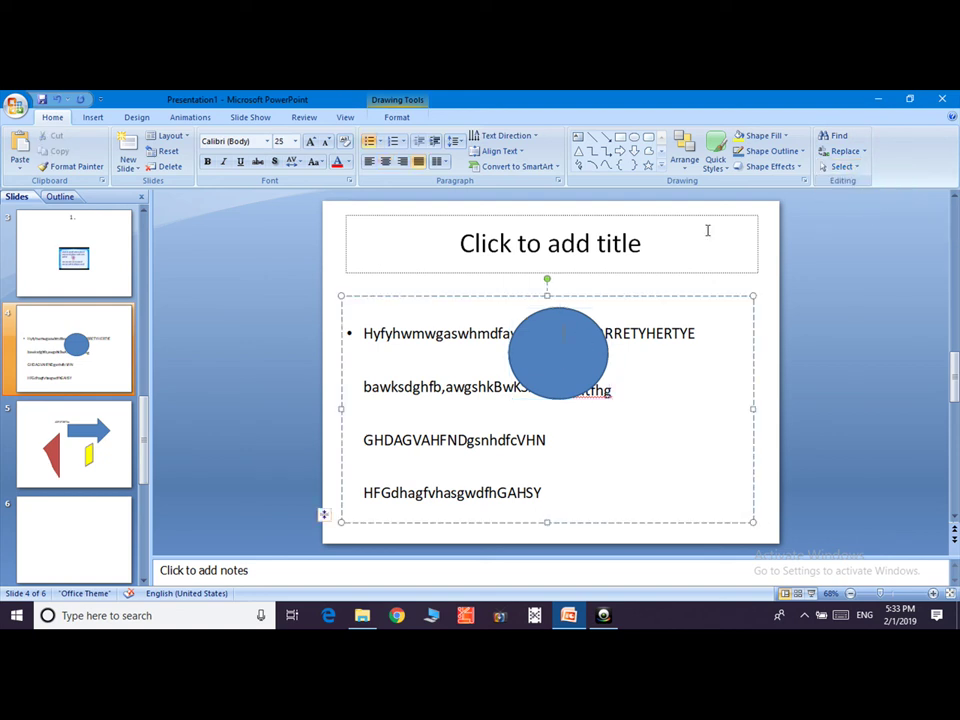
click(846, 167)
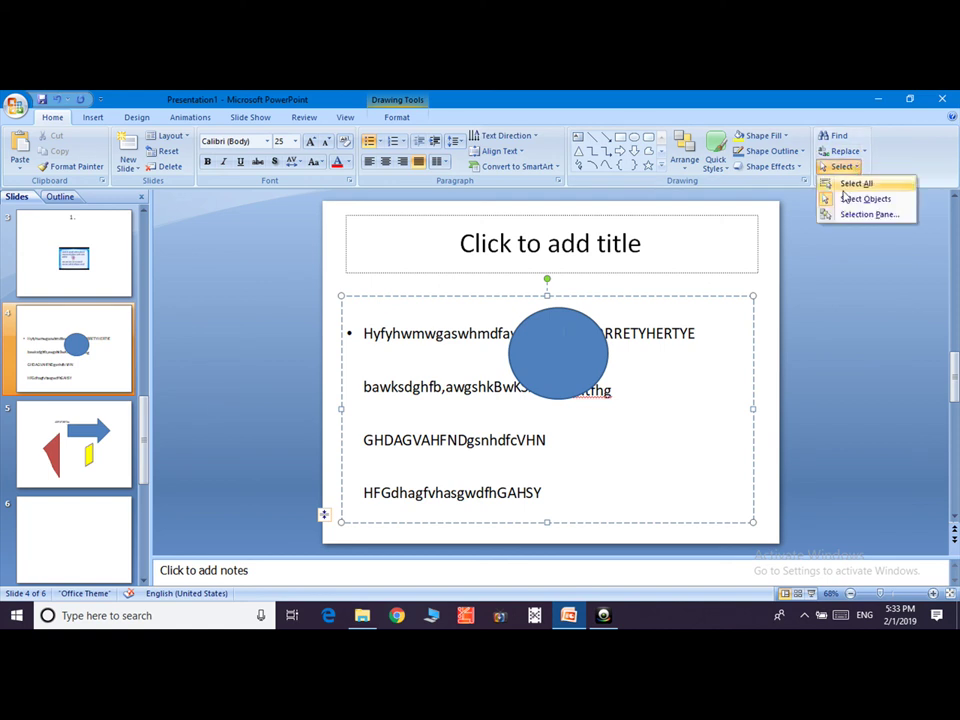
click(856, 200)
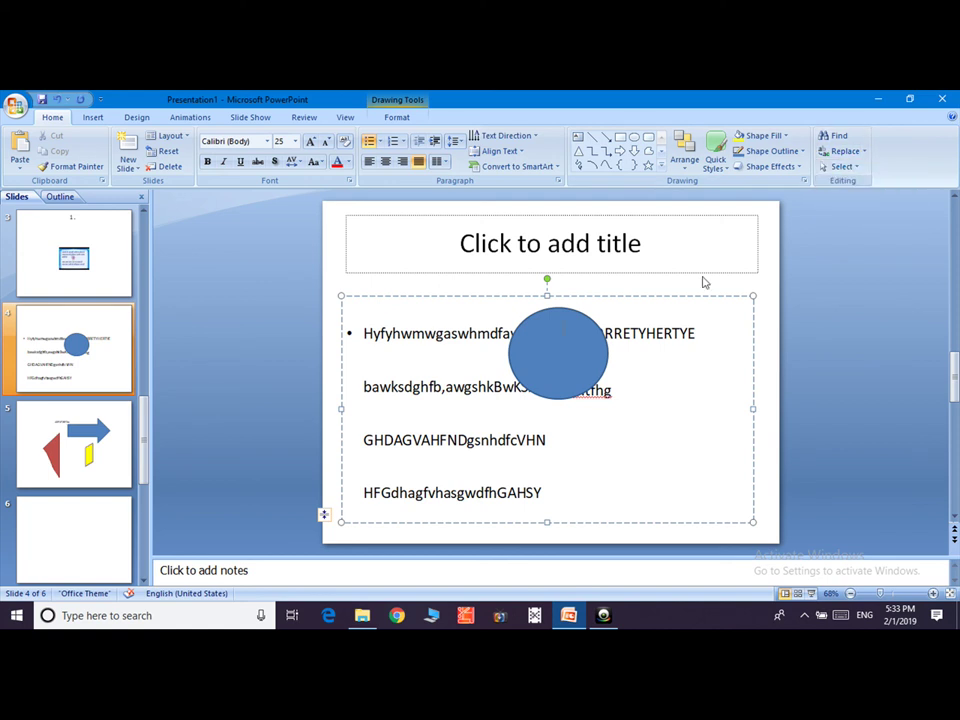
click(553, 336)
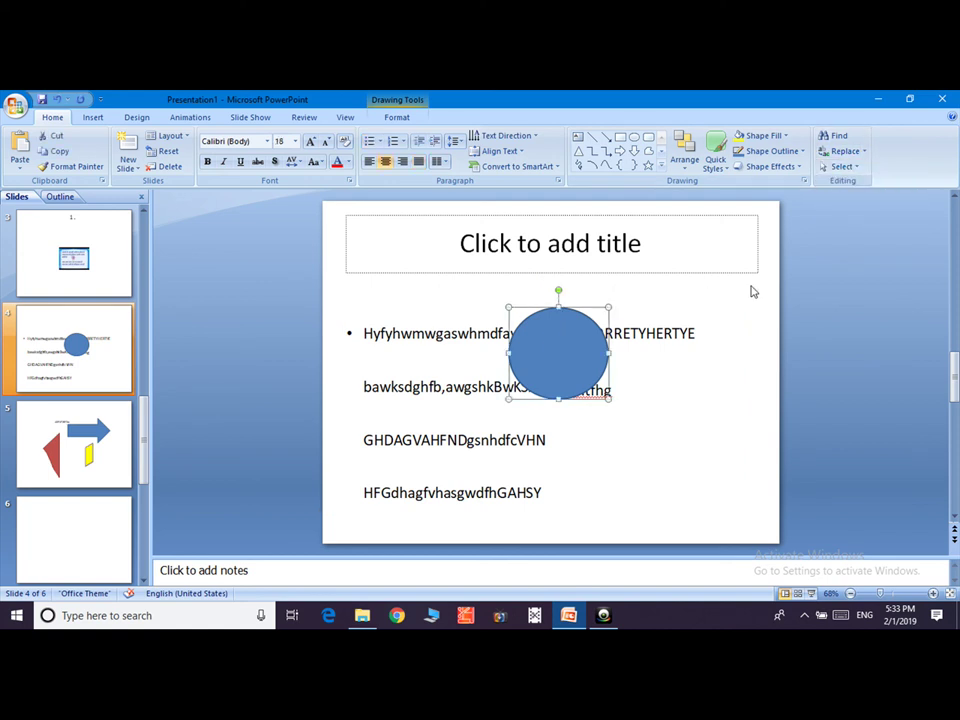
click(842, 166)
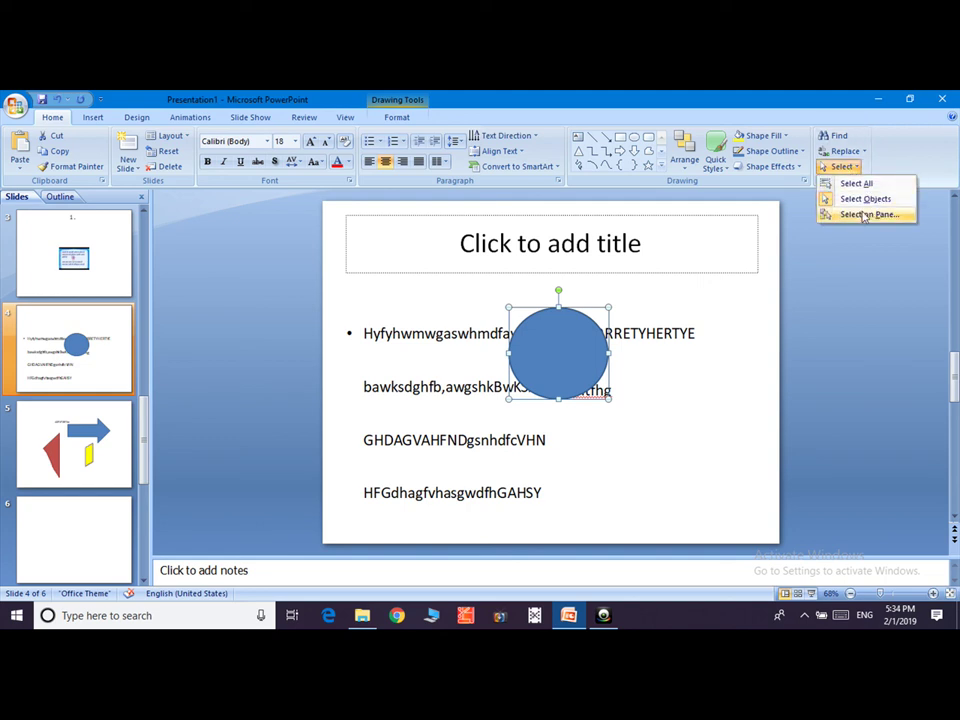
click(864, 216)
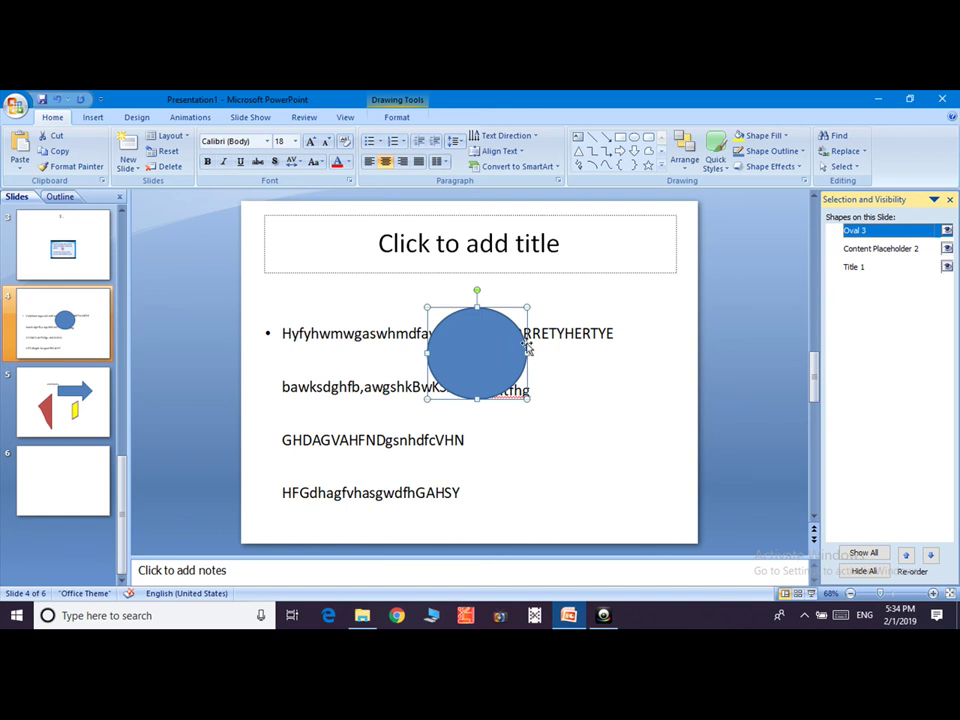
click(947, 230)
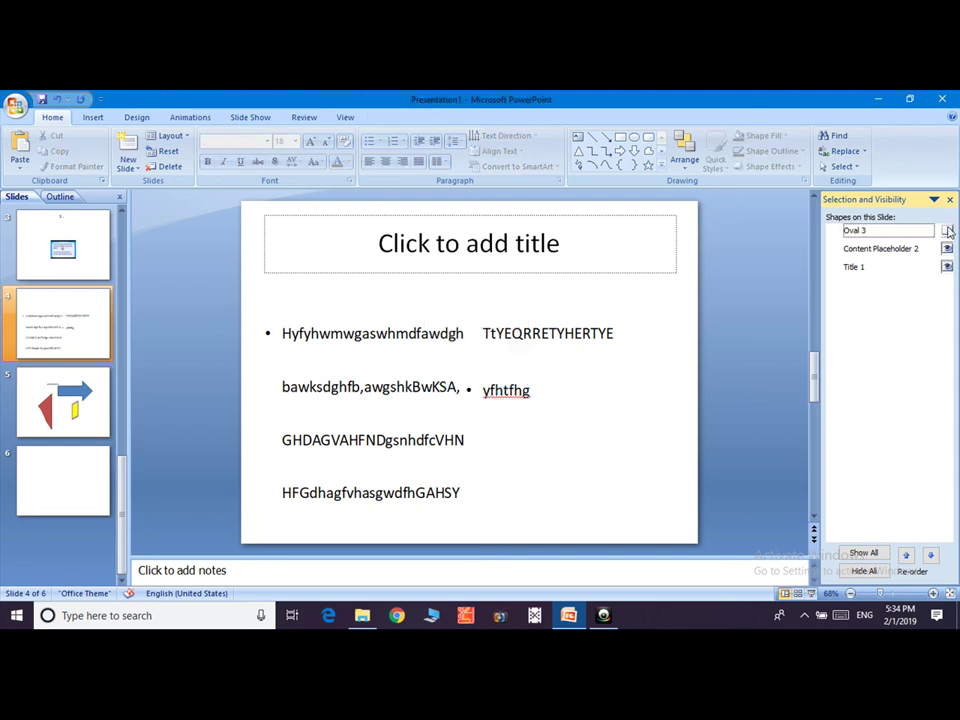
click(874, 252)
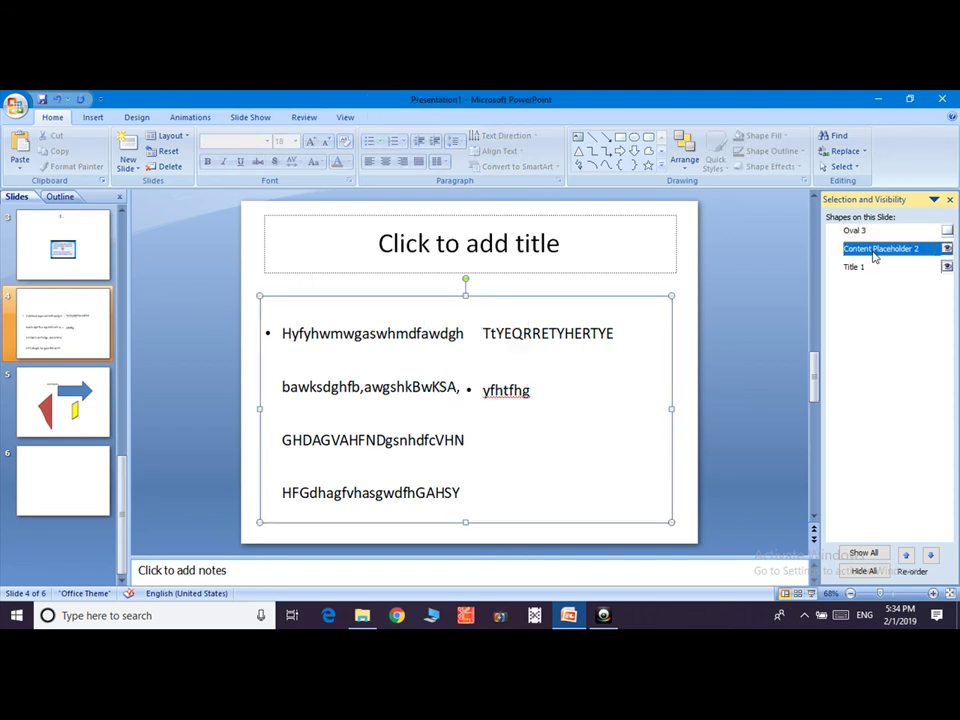
click(947, 249)
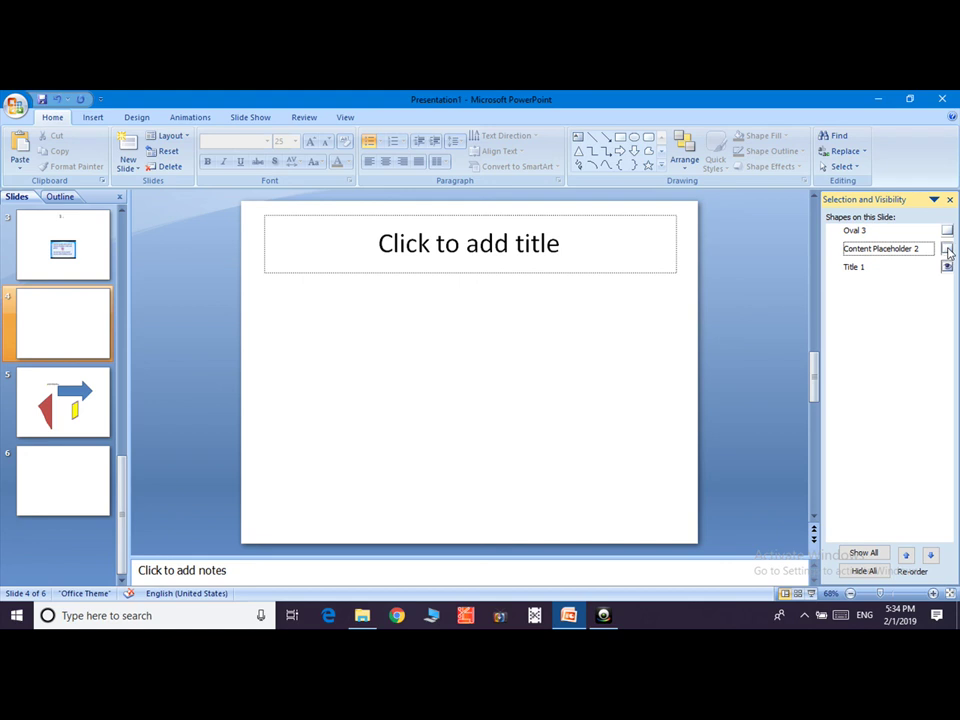
click(947, 249)
click(947, 230)
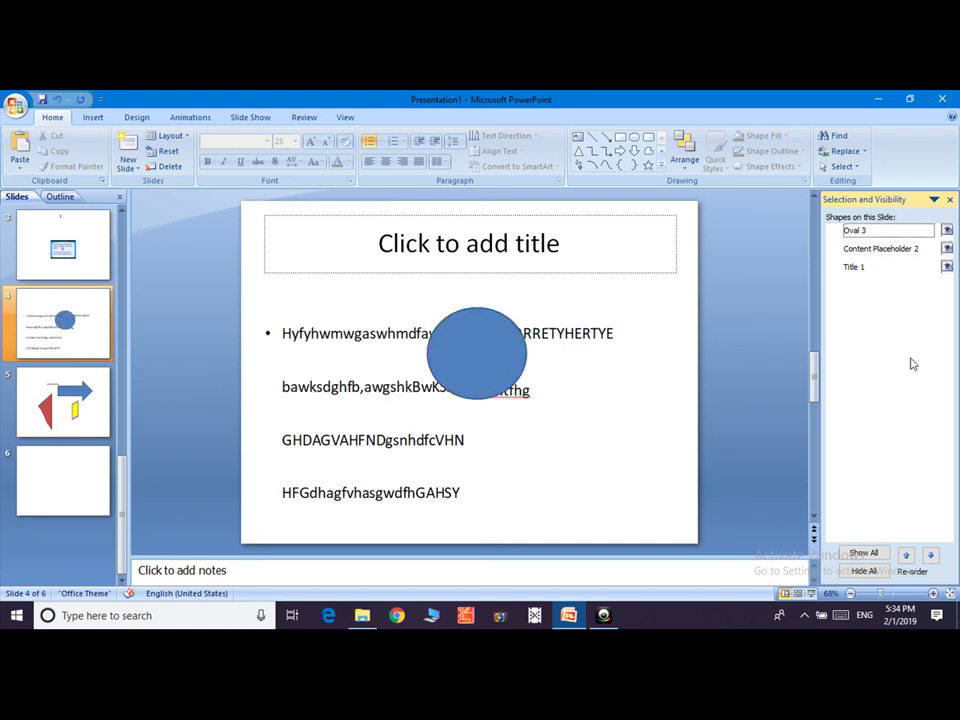
click(467, 353)
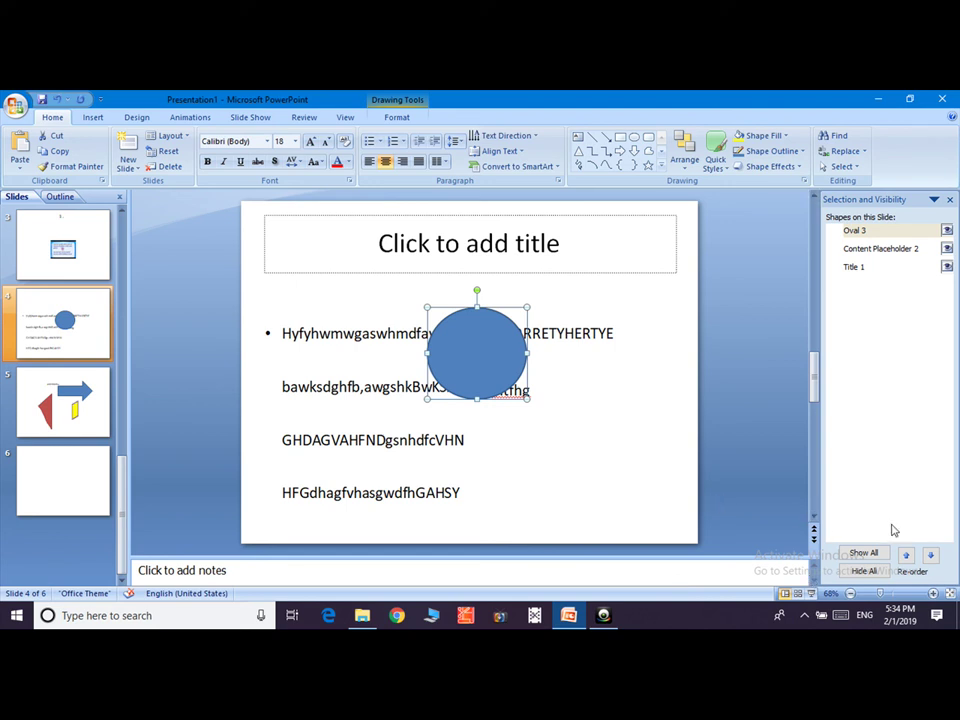
click(930, 555)
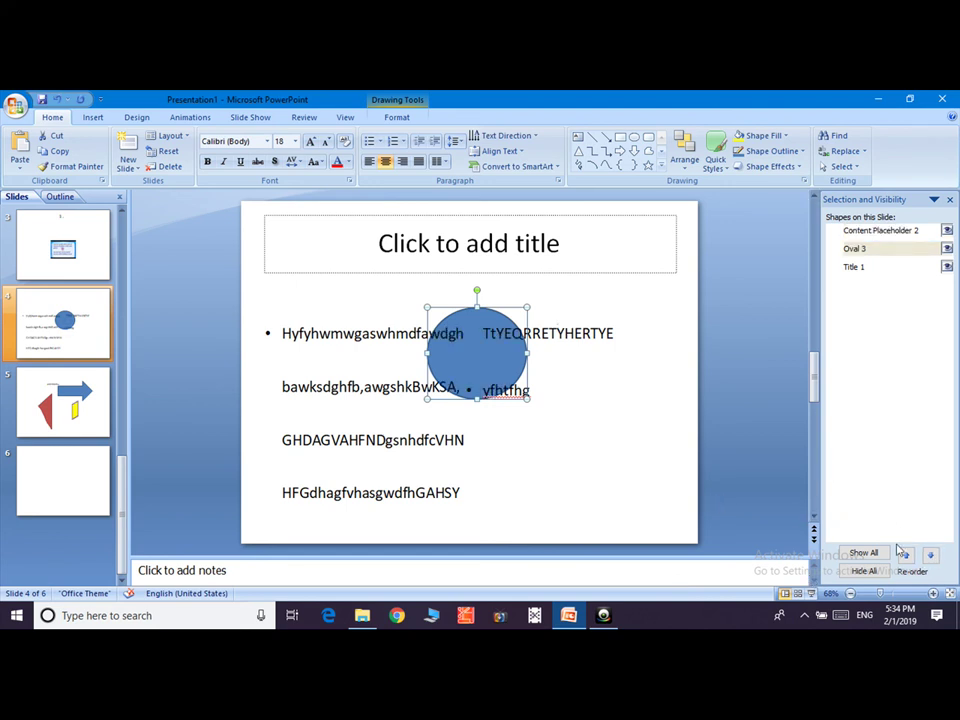
click(905, 555)
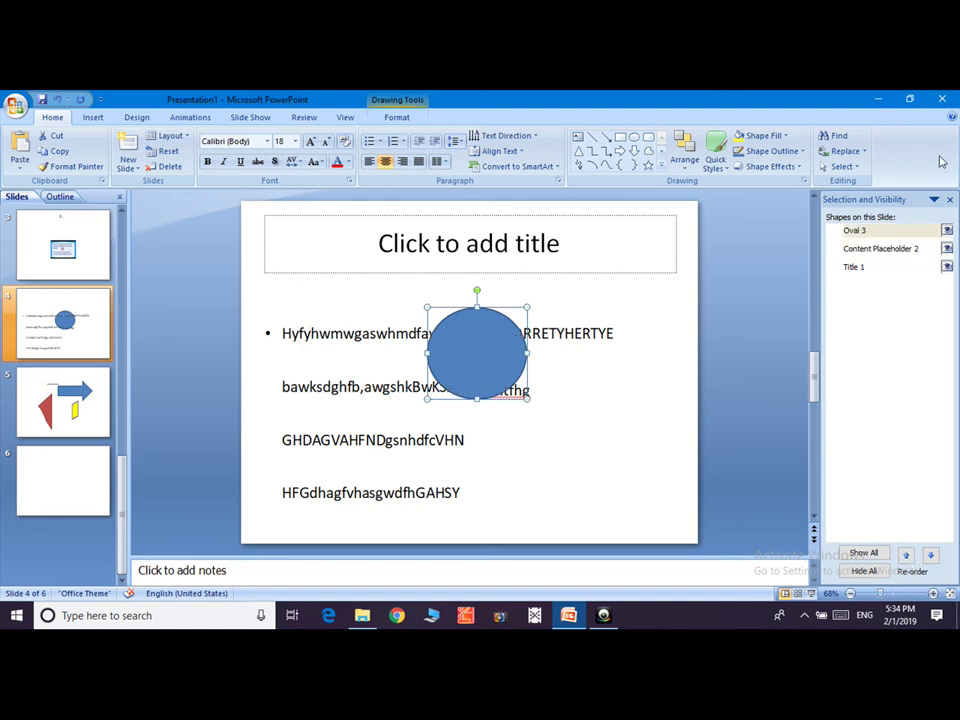
click(949, 199)
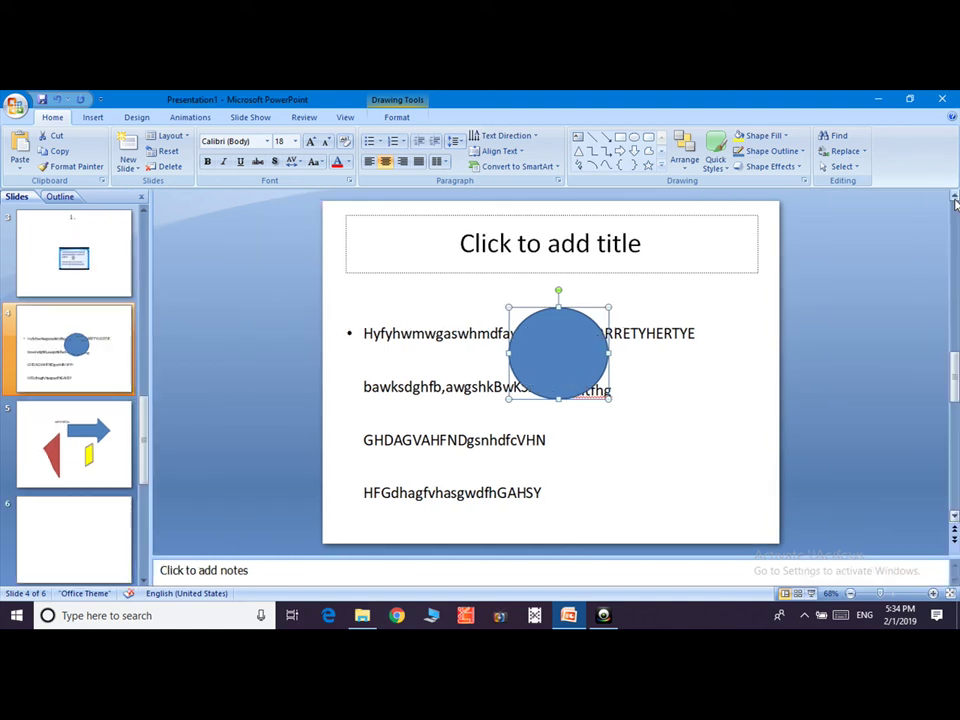